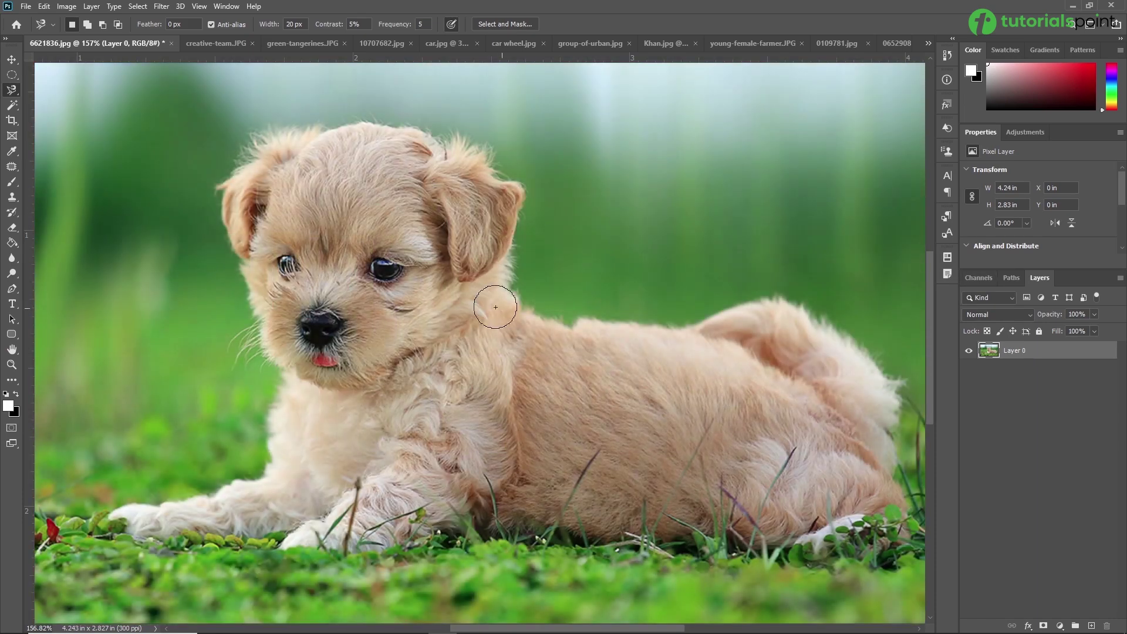
# Apply the basic Blur filter to Layer 0
pyautogui.click(161, 7)
pyautogui.moveTo(218, 150)
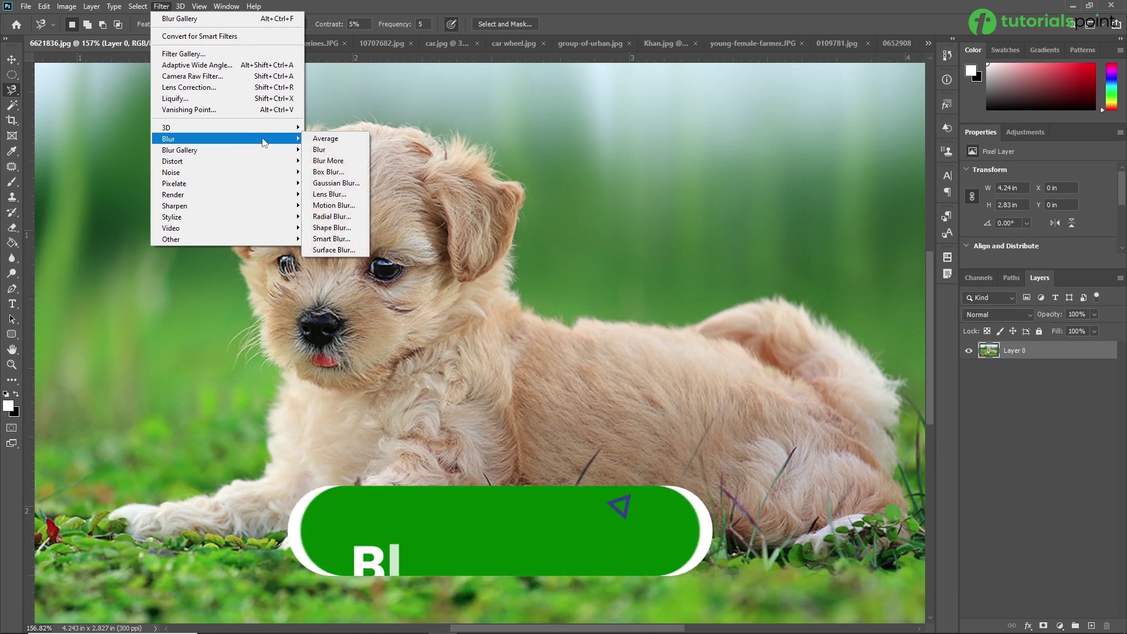
pyautogui.click(327, 152)
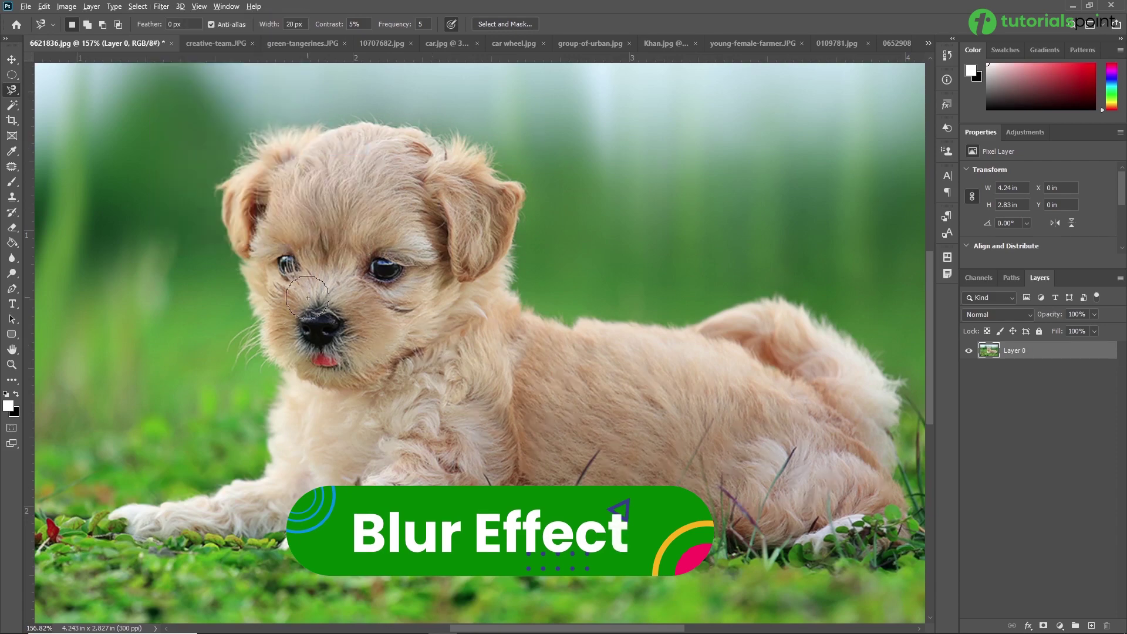
pyautogui.scroll(3, 311, 298)
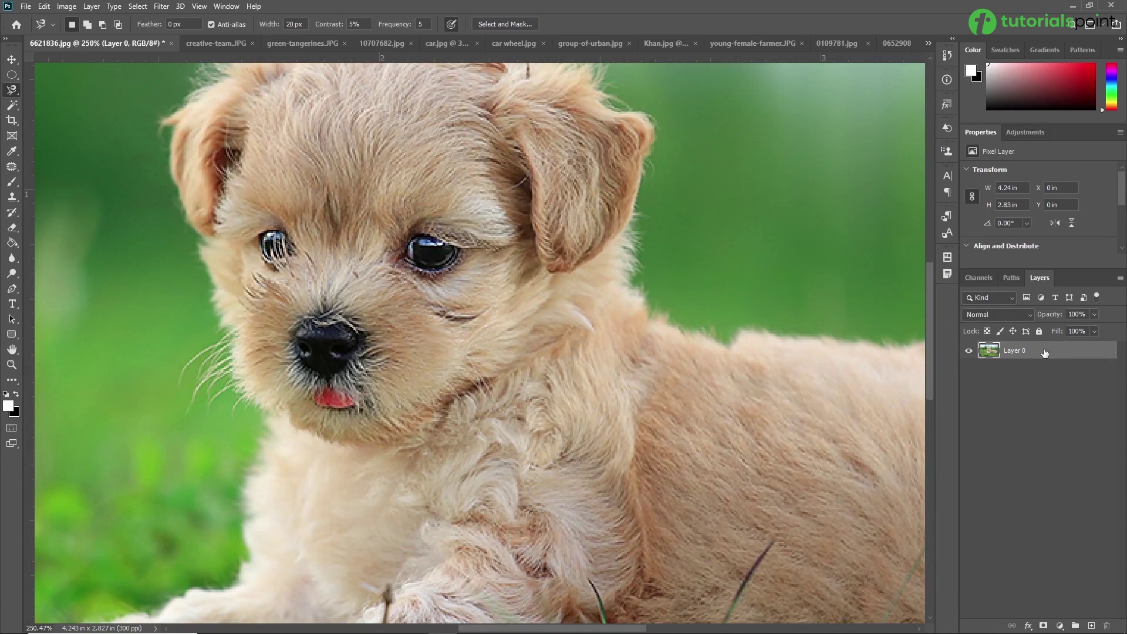
# Duplicate Layer 0 and apply the basic Blur filter to the copy
pyautogui.hotkey('ctrl', 'j')
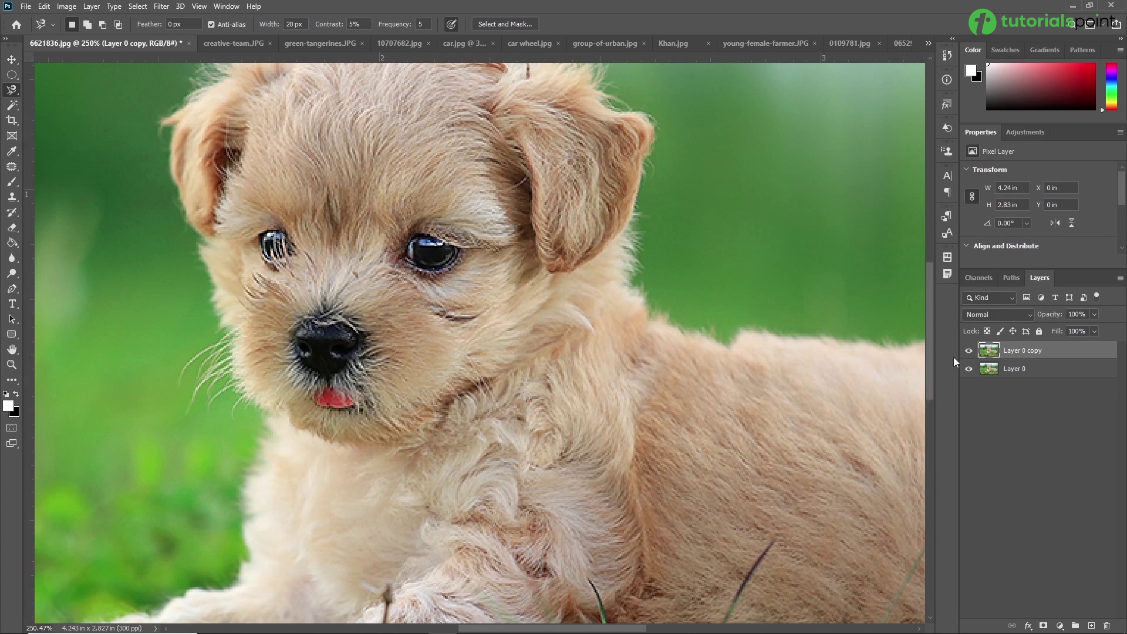
pyautogui.click(969, 351)
pyautogui.click(969, 350)
pyautogui.click(162, 7)
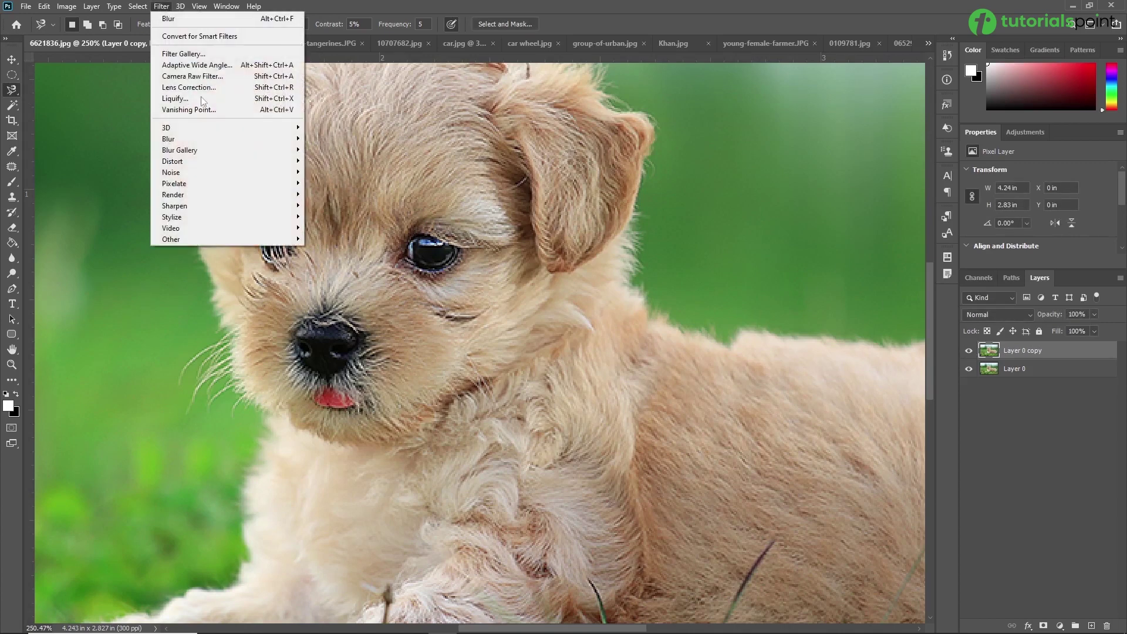
pyautogui.moveTo(226, 146)
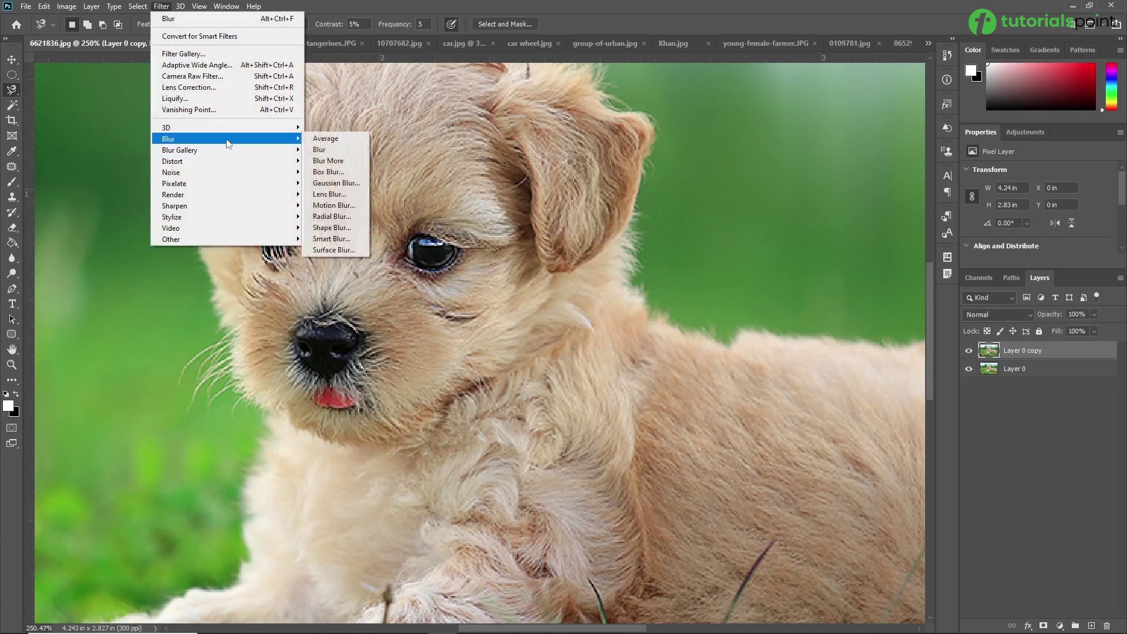
pyautogui.click(345, 150)
# Compare the blurred copy with the original by switching its visibility off and on, and delete the copy
pyautogui.click(969, 351)
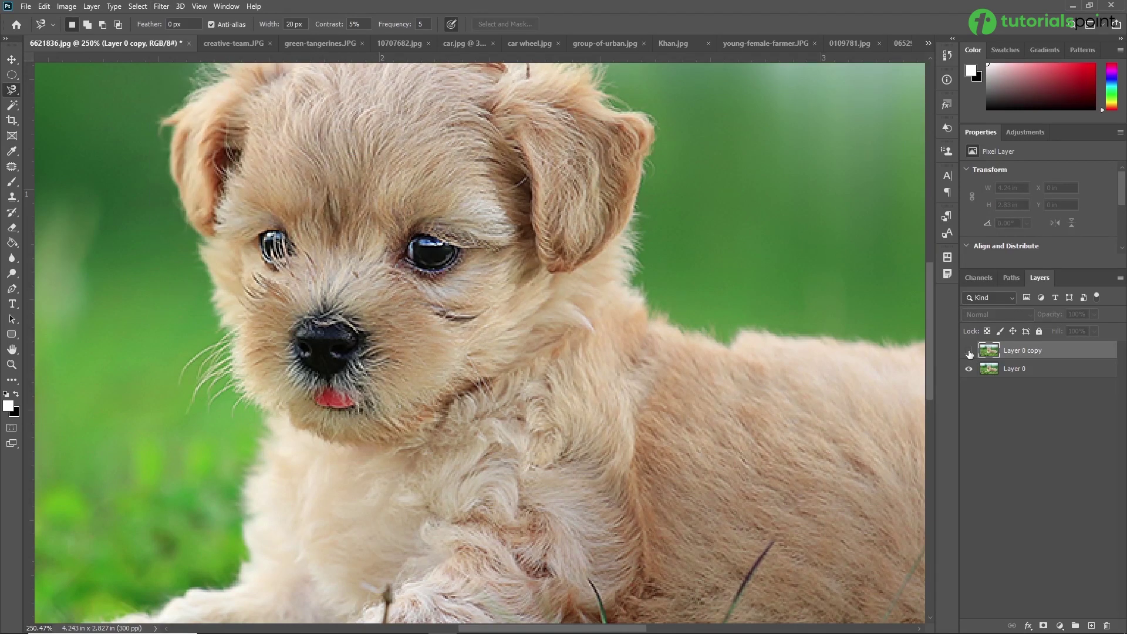
pyautogui.click(969, 351)
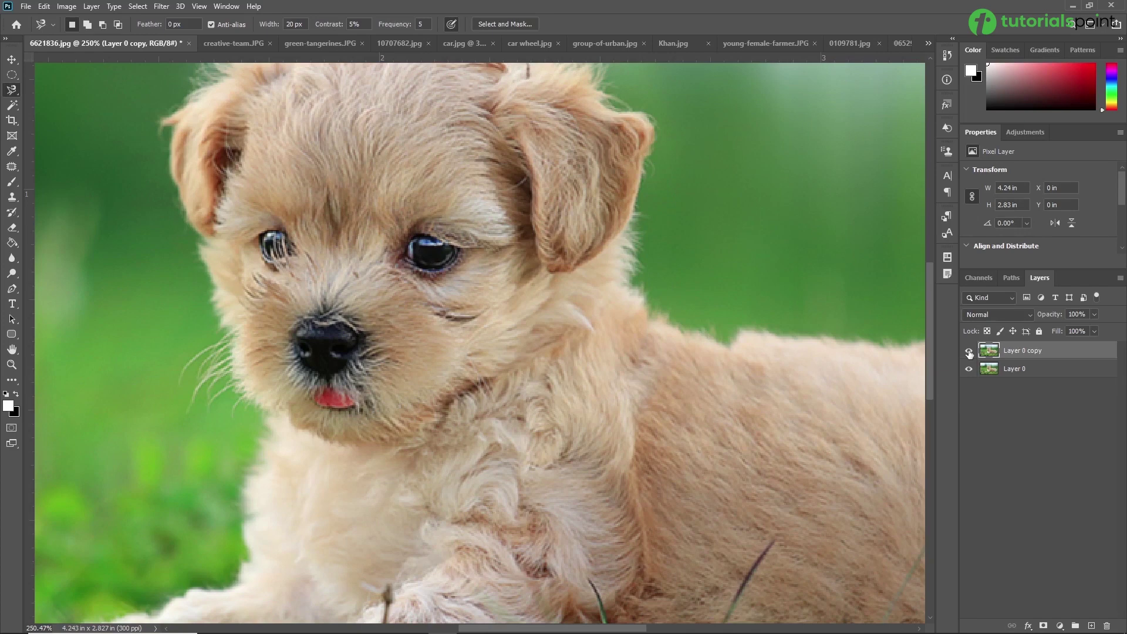
pyautogui.click(969, 351)
pyautogui.click(969, 351)
pyautogui.press('Delete')
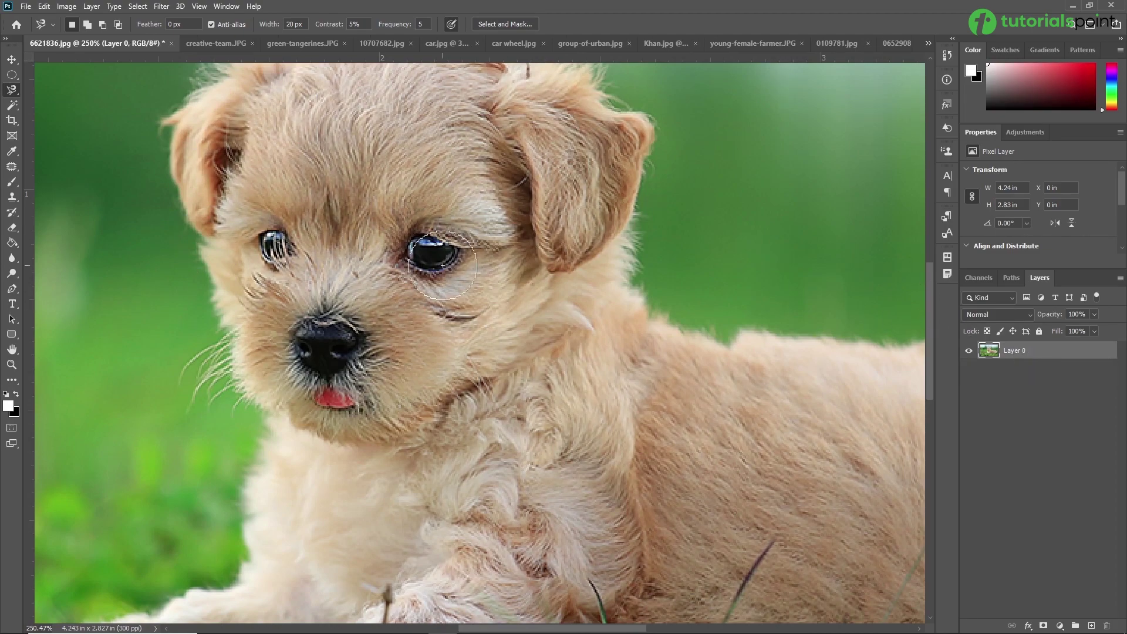
# Duplicate Layer 0 again as a fresh layer for testing blur filters
pyautogui.scroll(-3, 443, 273)
pyautogui.scroll(1, 443, 272)
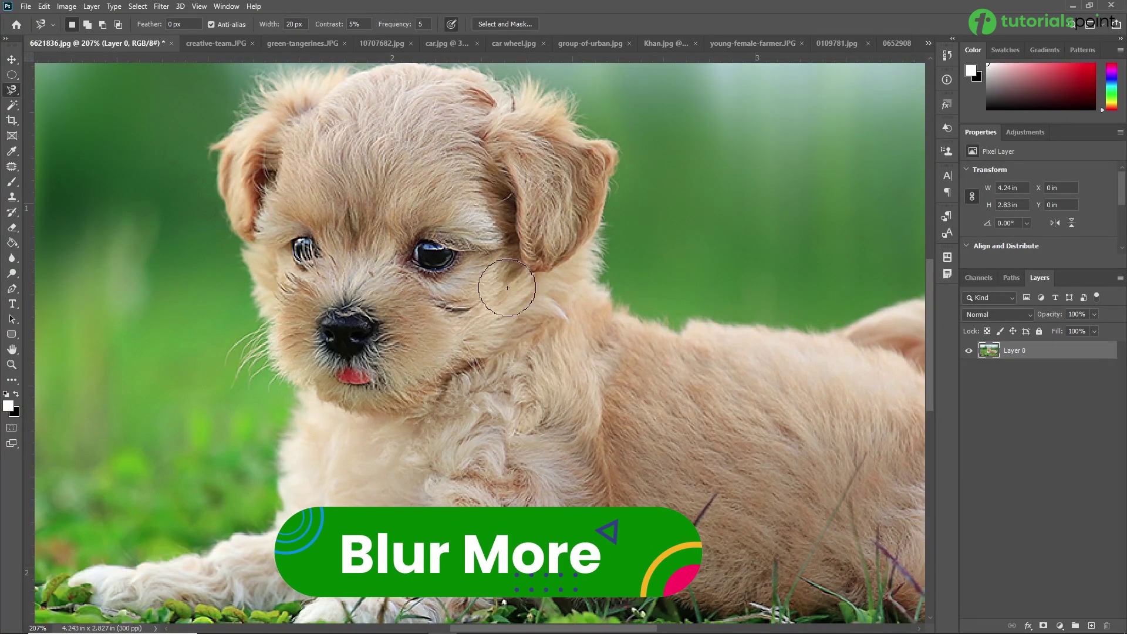
pyautogui.click(161, 7)
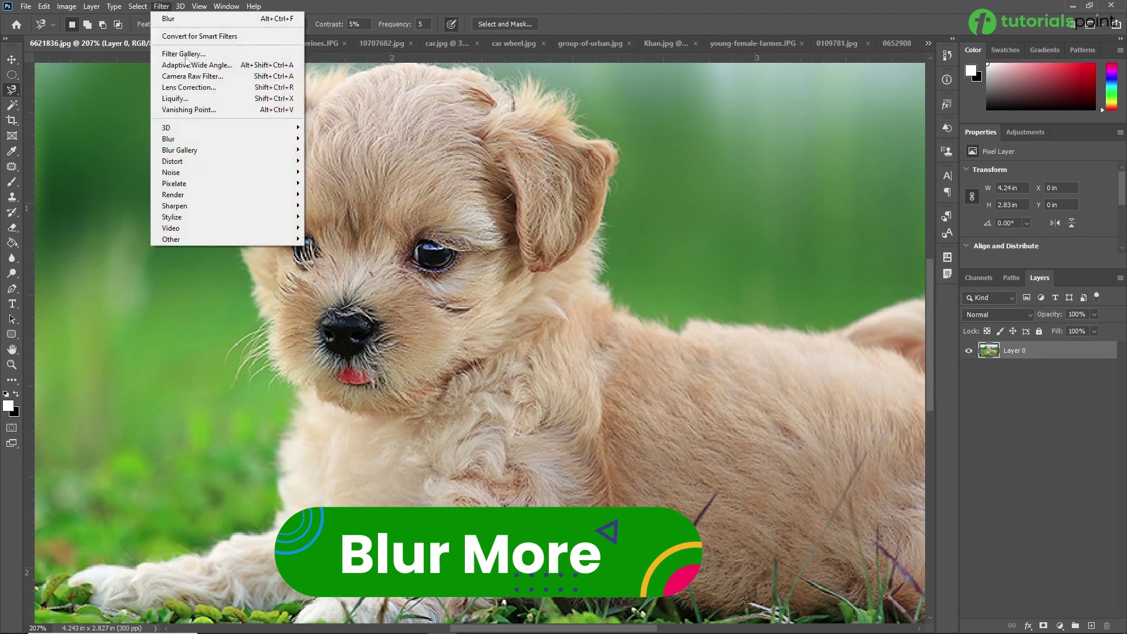
pyautogui.moveTo(206, 141)
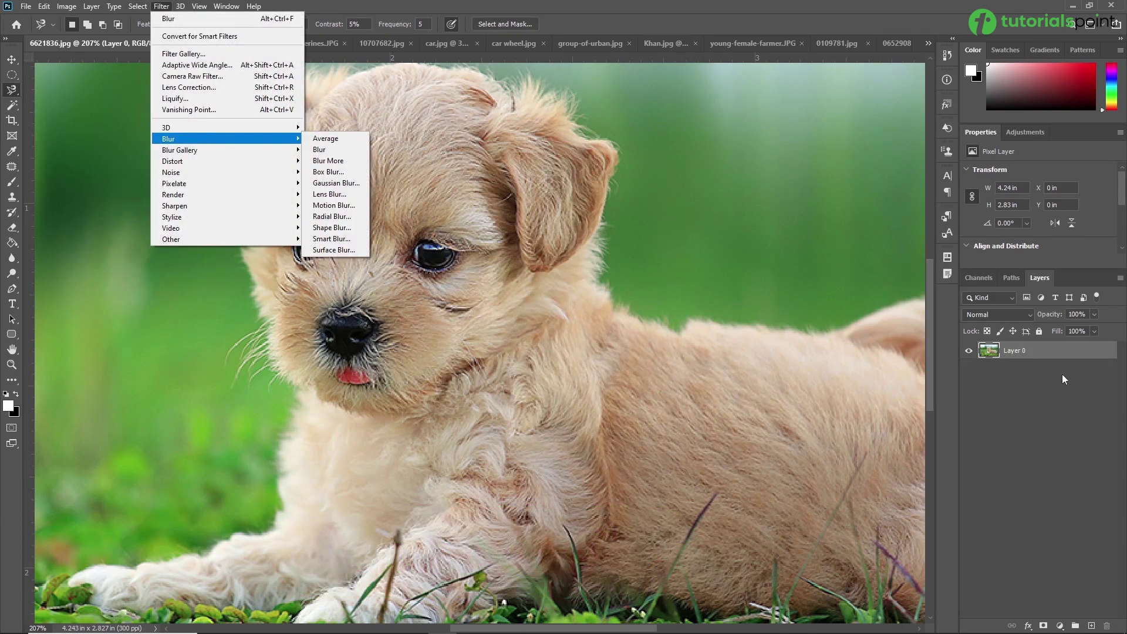
pyautogui.press('Escape')
pyautogui.hotkey('ctrl', 'j')
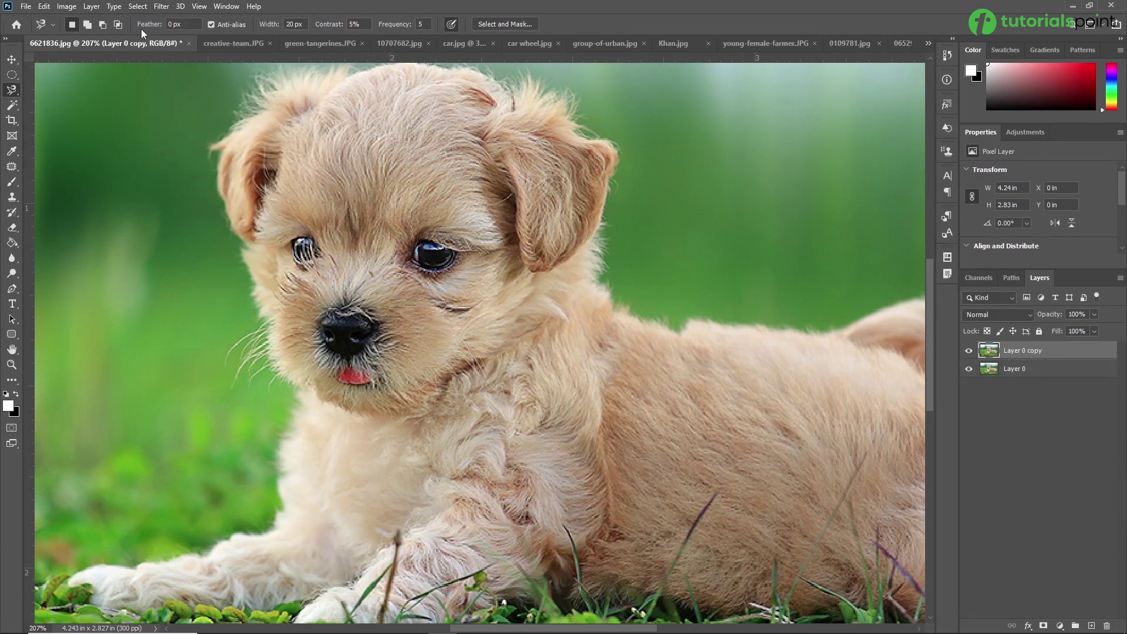
# Apply the basic Blur filter to the new copy of Layer 0
pyautogui.click(160, 6)
pyautogui.moveTo(223, 139)
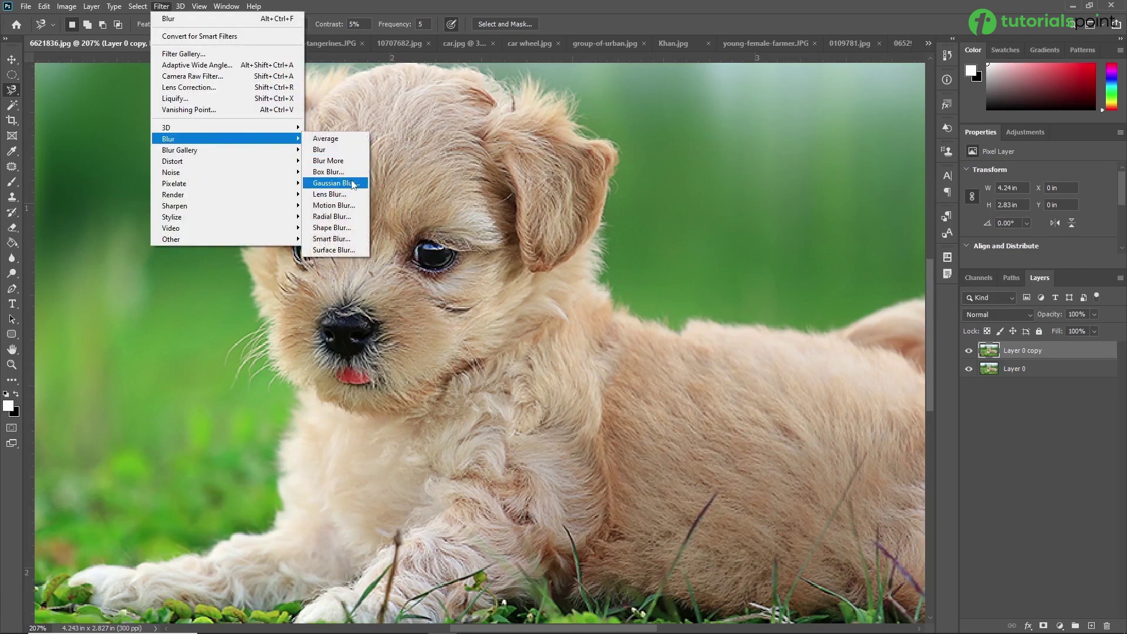
pyautogui.click(329, 149)
pyautogui.scroll(2, 430, 219)
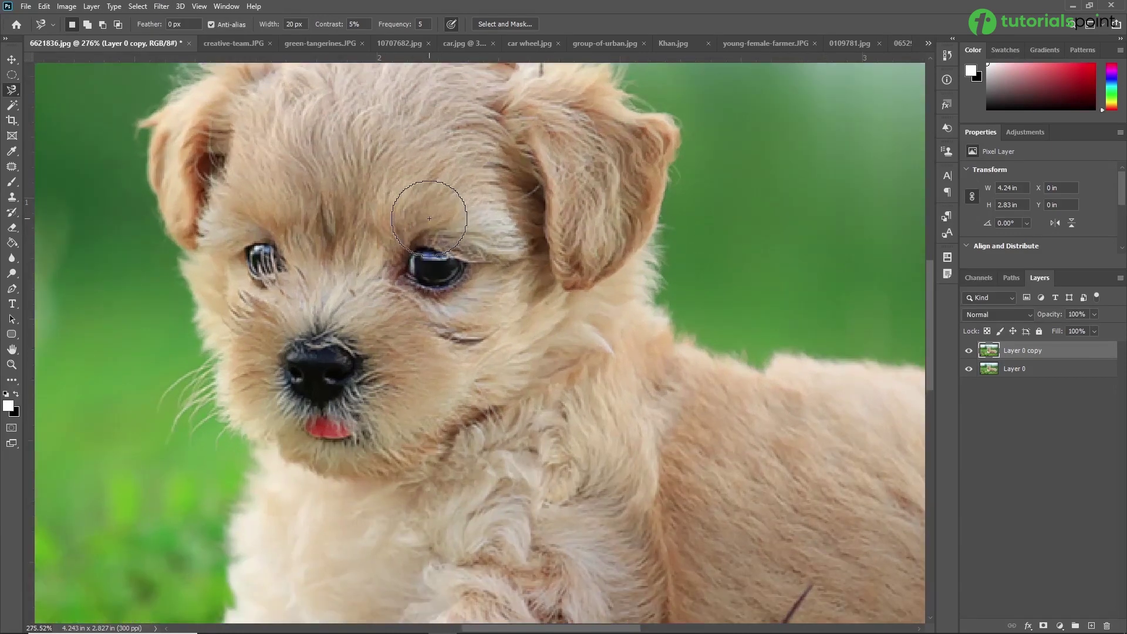
pyautogui.moveTo(429, 219); pyautogui.dragTo(414, 281)
# Apply the Blur More filter to the layer copy and compare it with the original by toggling the copy's visibility
pyautogui.click(161, 7)
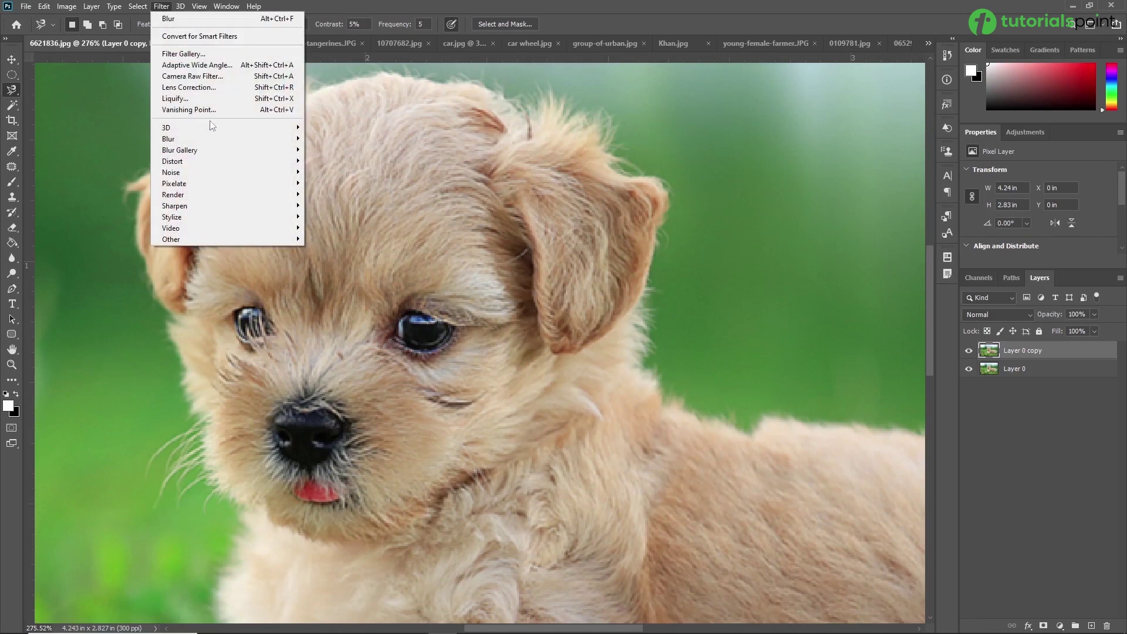
pyautogui.moveTo(218, 139)
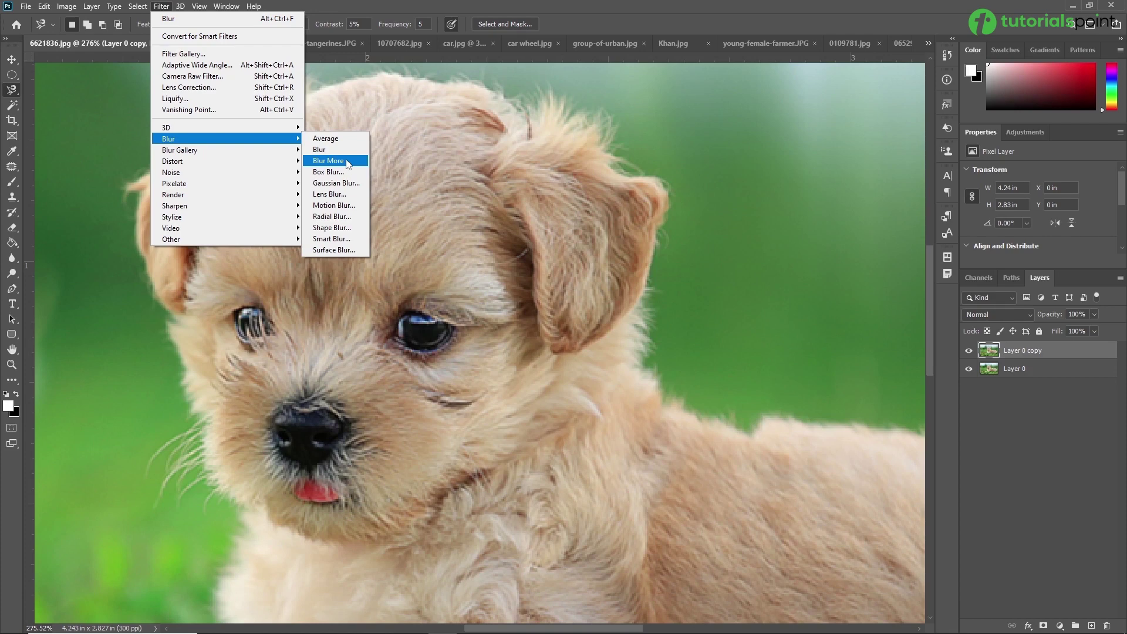
pyautogui.click(329, 161)
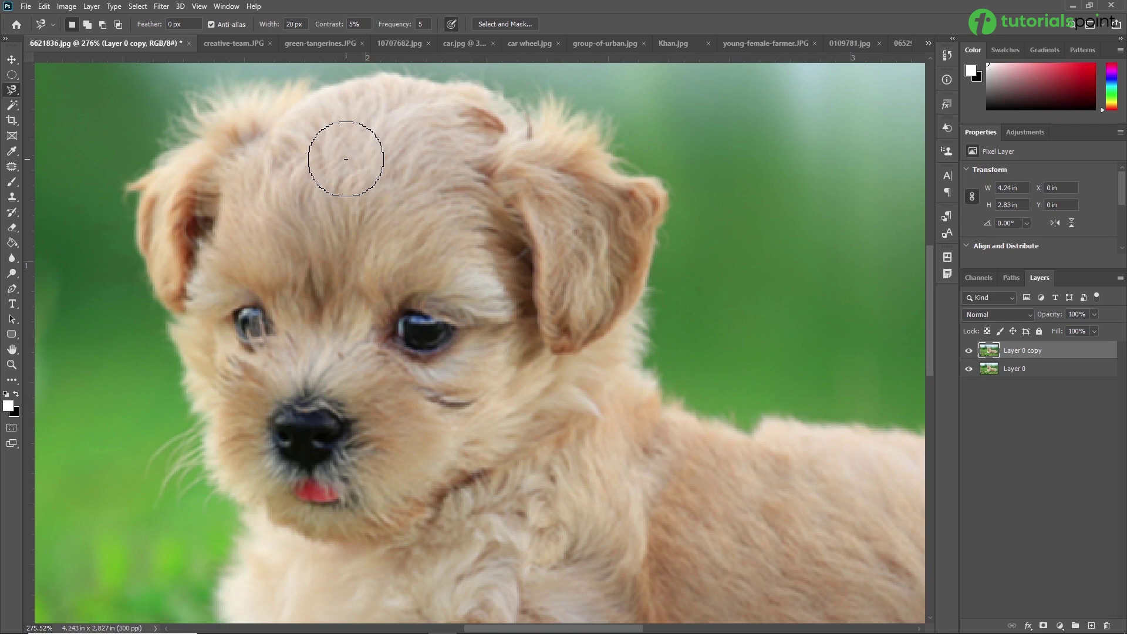
pyautogui.click(969, 351)
pyautogui.click(969, 351)
pyautogui.hotkey('ctrl', ',')
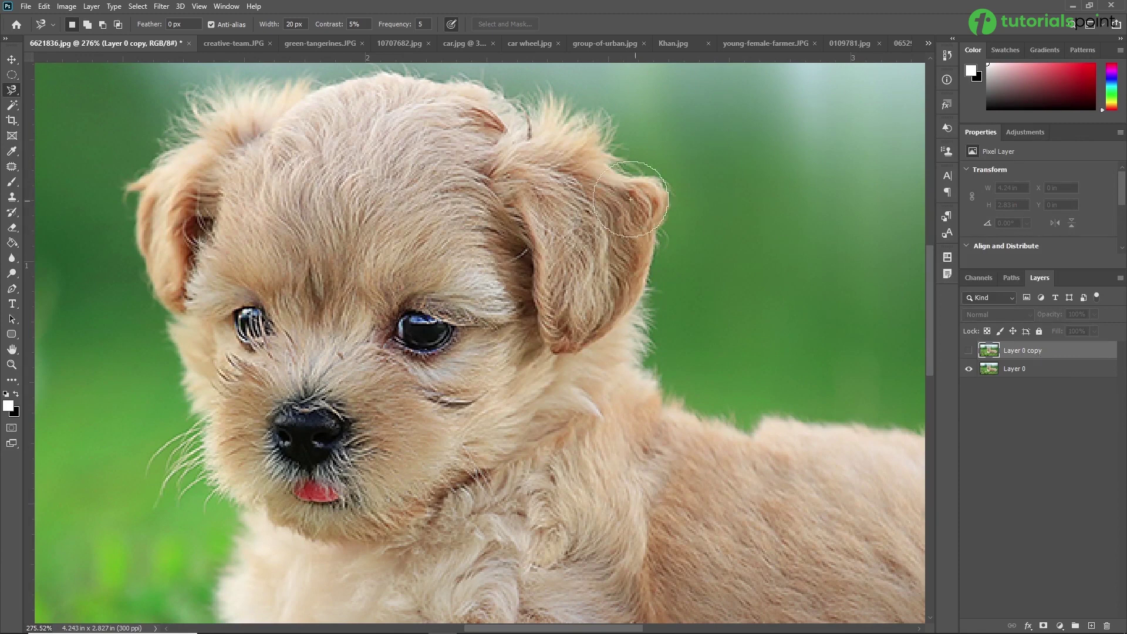
pyautogui.click(968, 351)
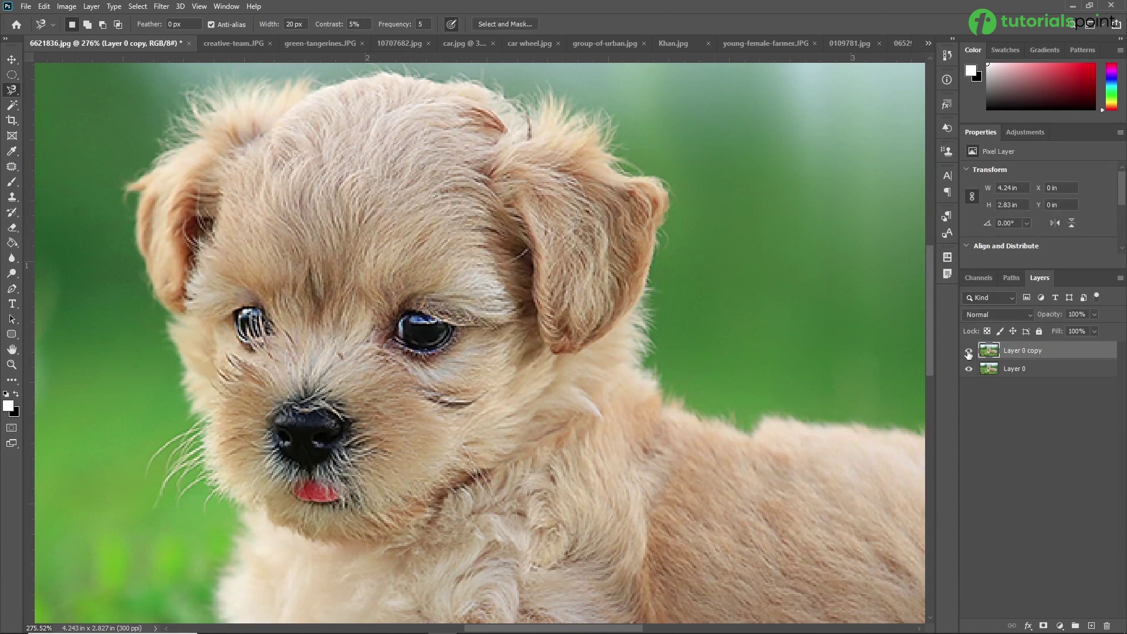
# Duplicate the blurred layer copy and apply the Blur More filter to the new duplicate
pyautogui.hotkey('ctrl', 'j')
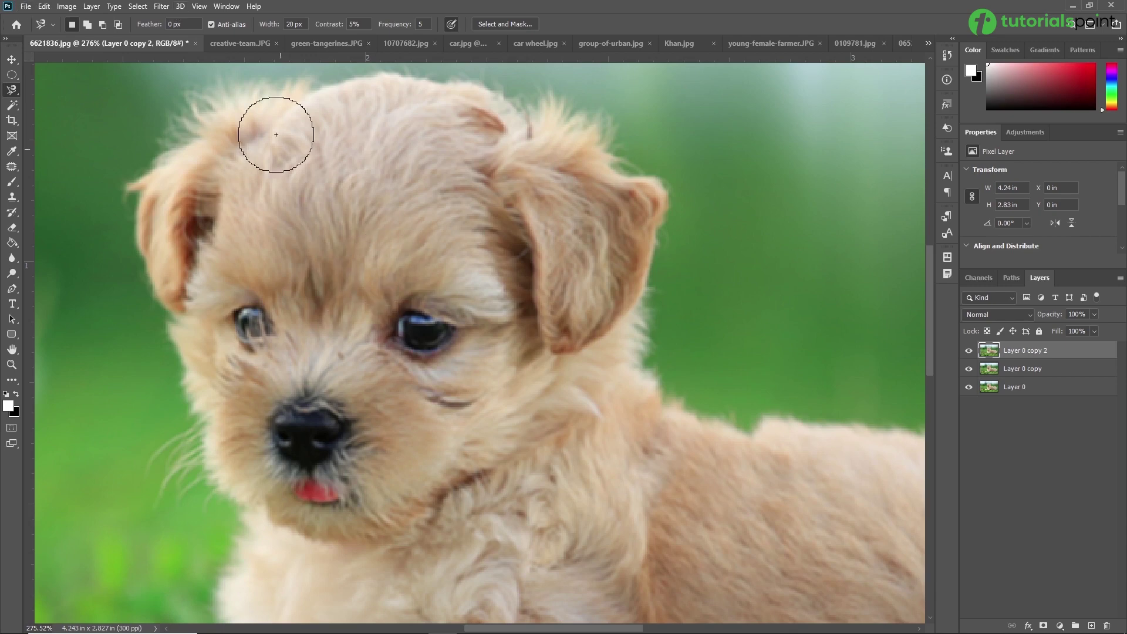
pyautogui.click(160, 8)
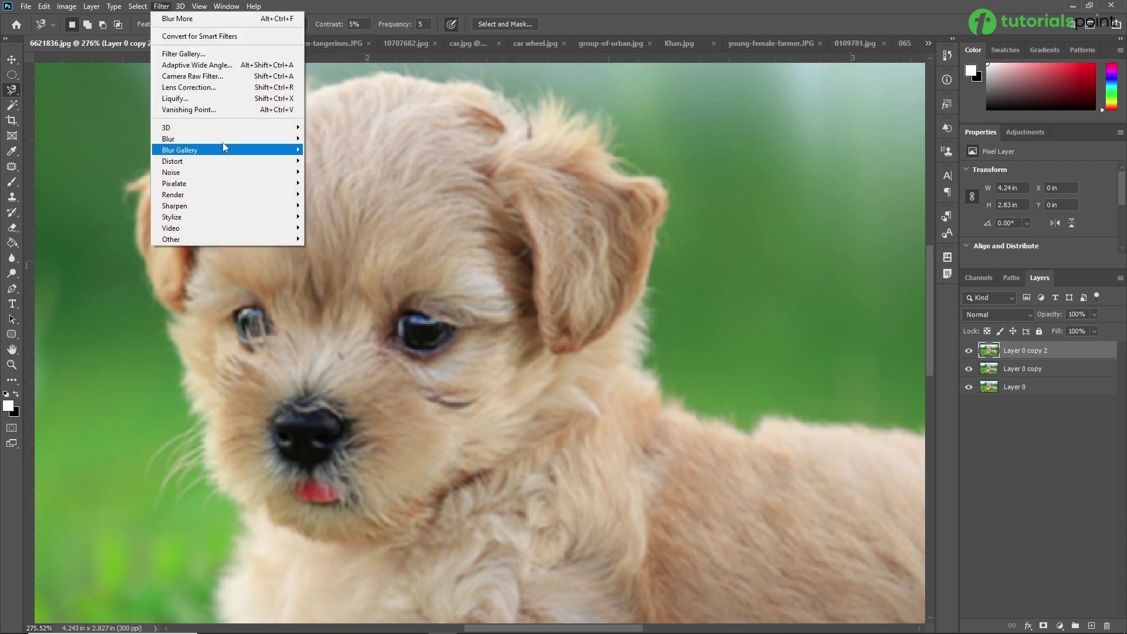
pyautogui.click(352, 162)
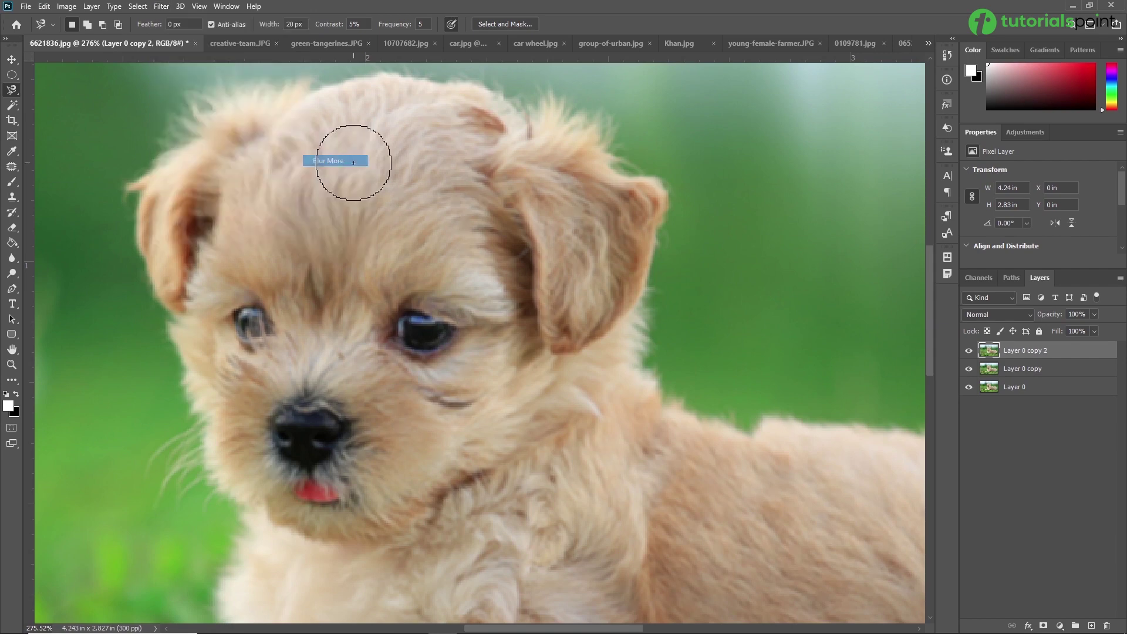
# Examine the puppy's face up close while toggling the uppermost layer to compare the two blur strengths
pyautogui.scroll(2, 526, 312)
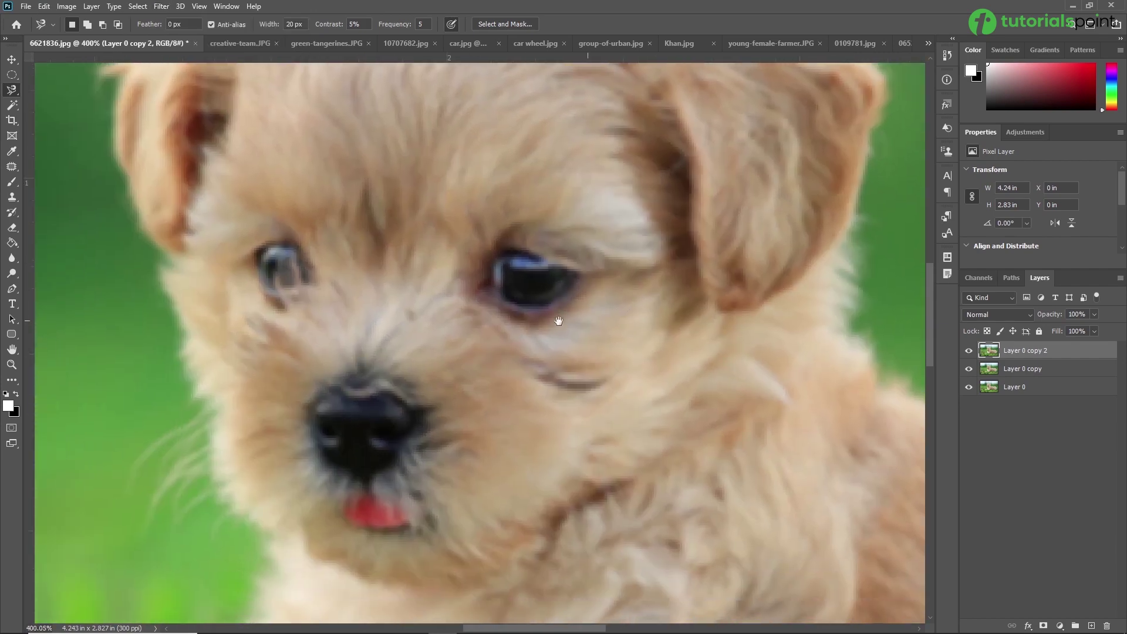
pyautogui.click(968, 352)
pyautogui.click(968, 352)
pyautogui.click(968, 352)
pyautogui.hotkey('ctrl', '+')
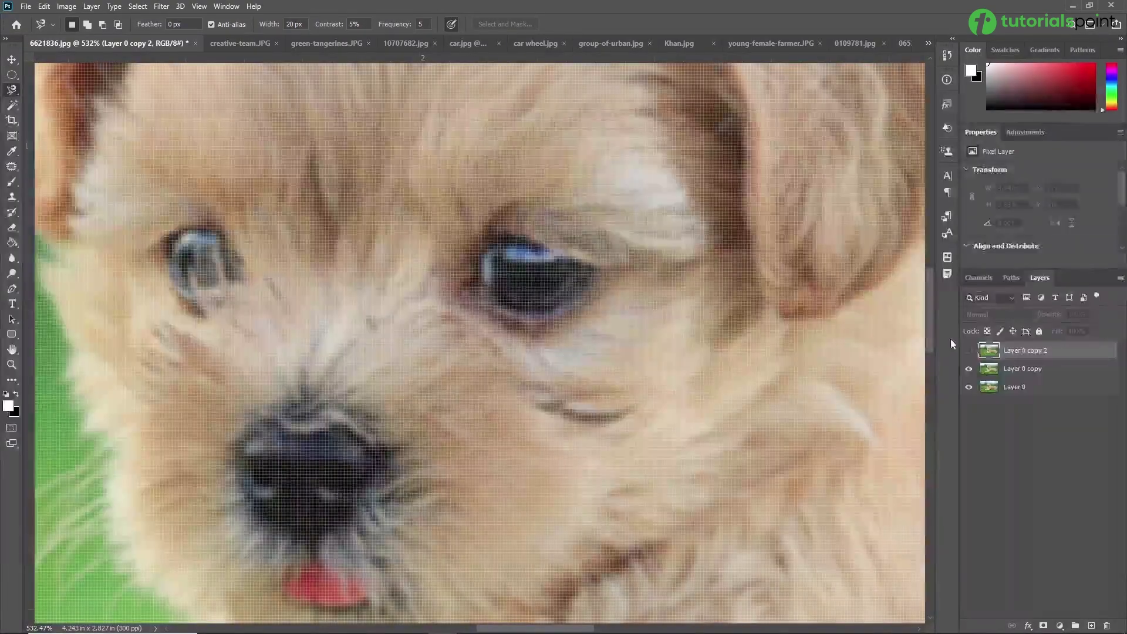
pyautogui.click(969, 352)
pyautogui.click(969, 352)
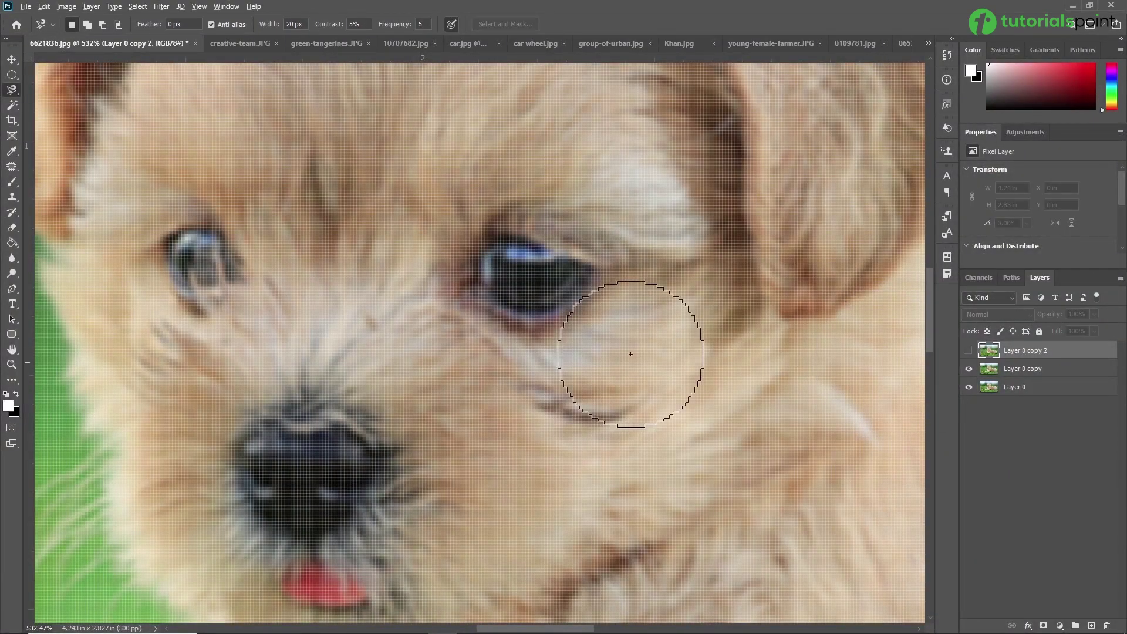
# Delete both blurred layer copies, leaving only Layer 0
pyautogui.scroll(-5, 582, 346)
pyautogui.moveTo(491, 365); pyautogui.dragTo(397, 353)
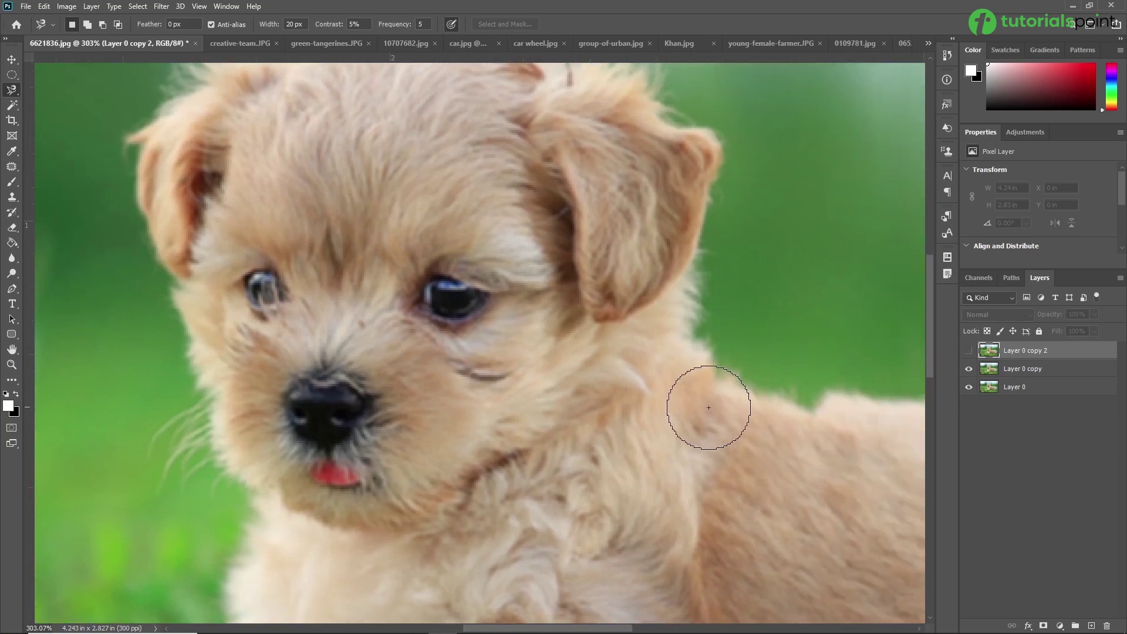
pyautogui.press('Delete')
pyautogui.press('Delete')
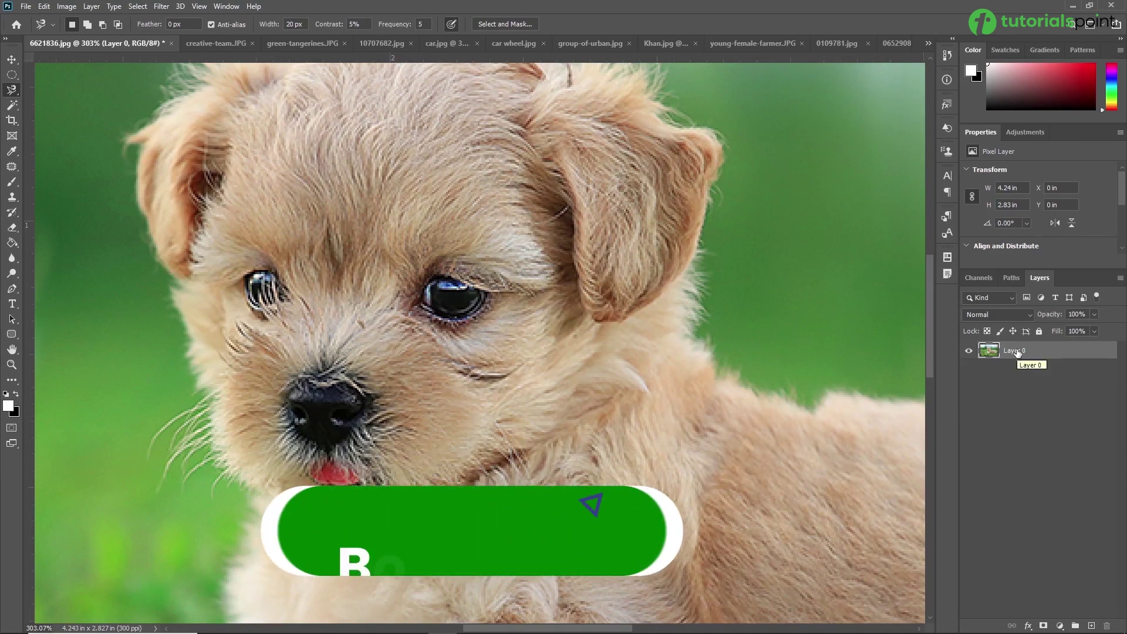
# Duplicate Layer 0 to prepare a copy for the Box Blur filter
pyautogui.scroll(1, 430, 255)
pyautogui.scroll(-5, 430, 255)
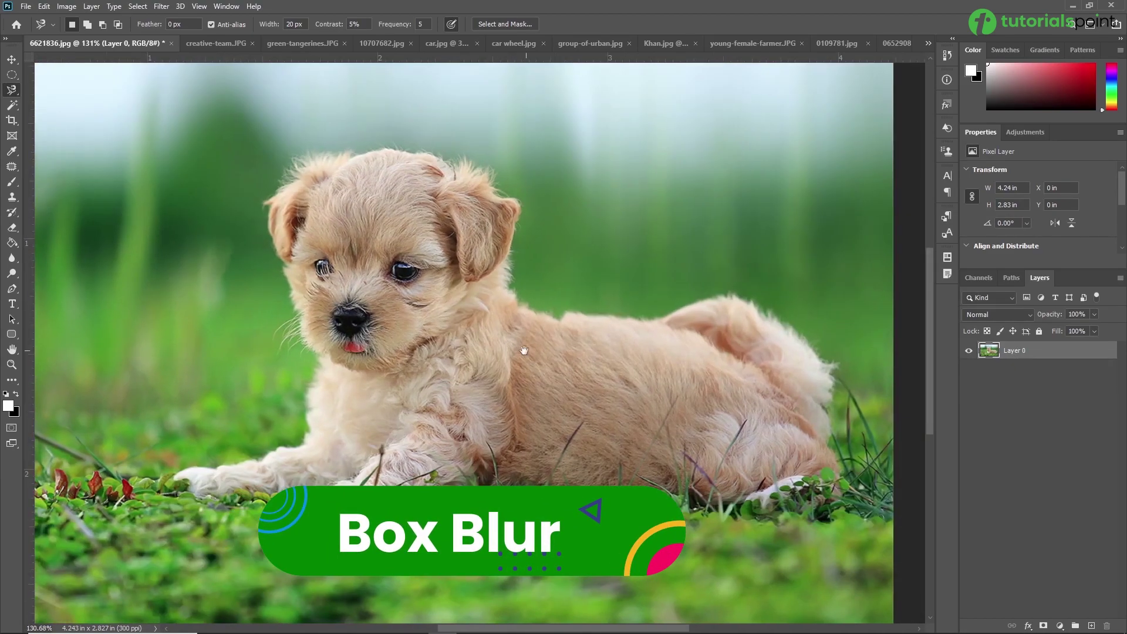
pyautogui.hotkey('ctrl', 'j')
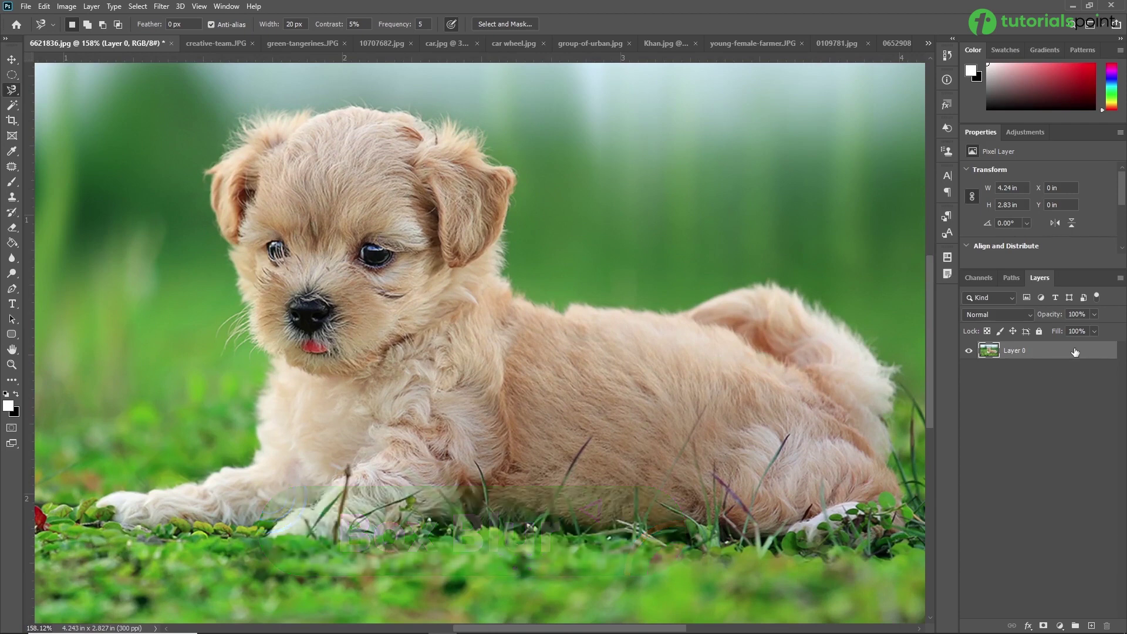
# Apply a Box Blur with a radius of 2 pixels to the Layer 0 copy
pyautogui.click(161, 7)
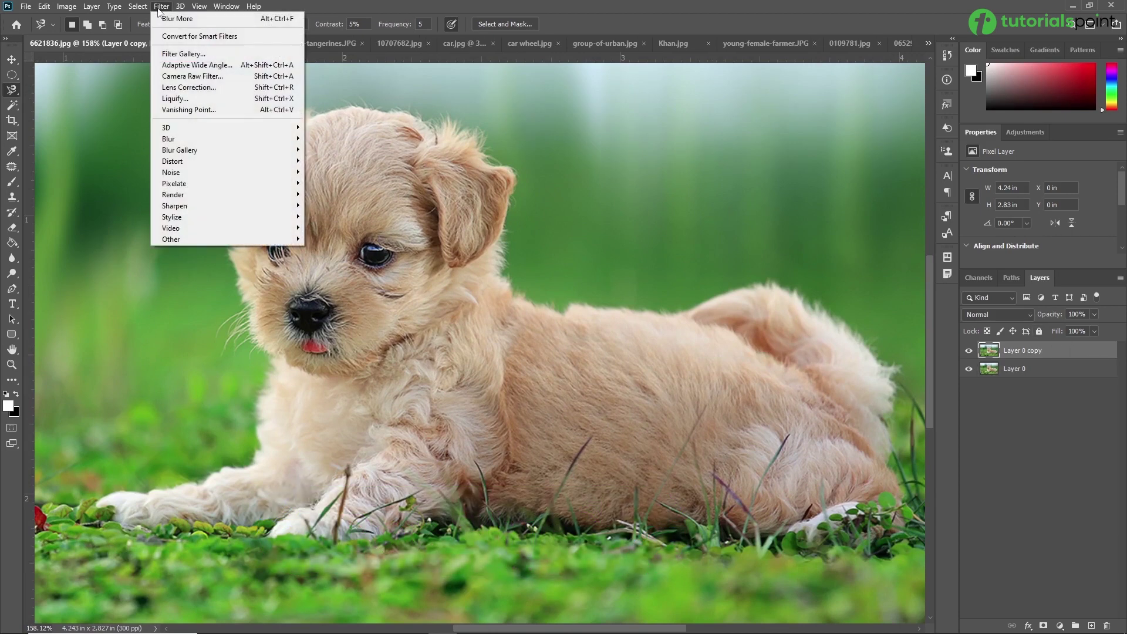
pyautogui.moveTo(263, 140)
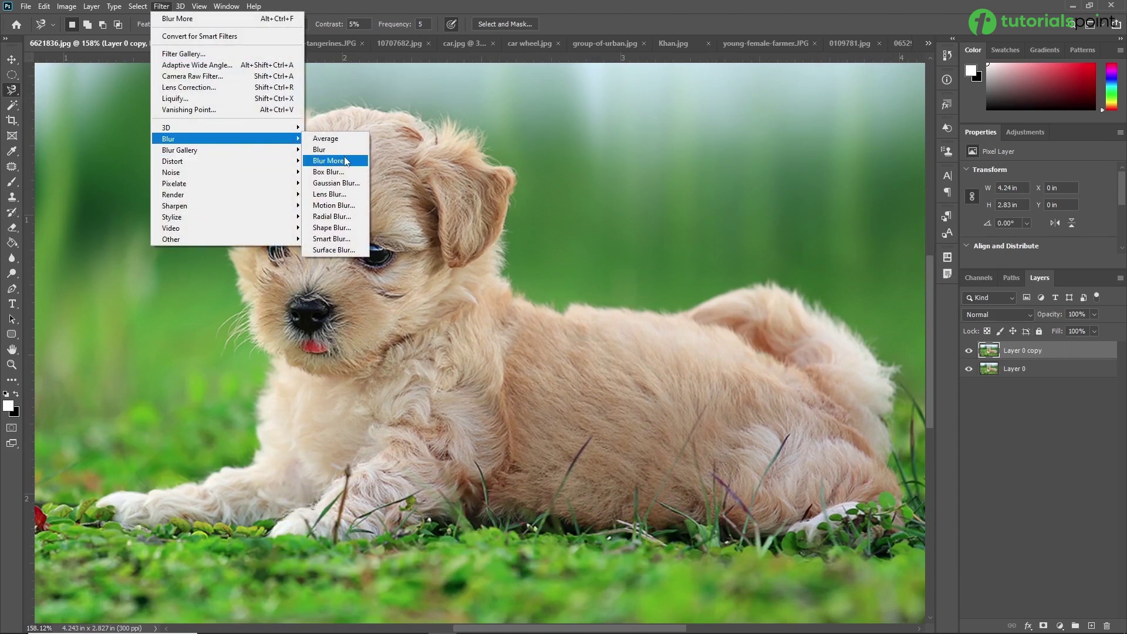
pyautogui.click(326, 172)
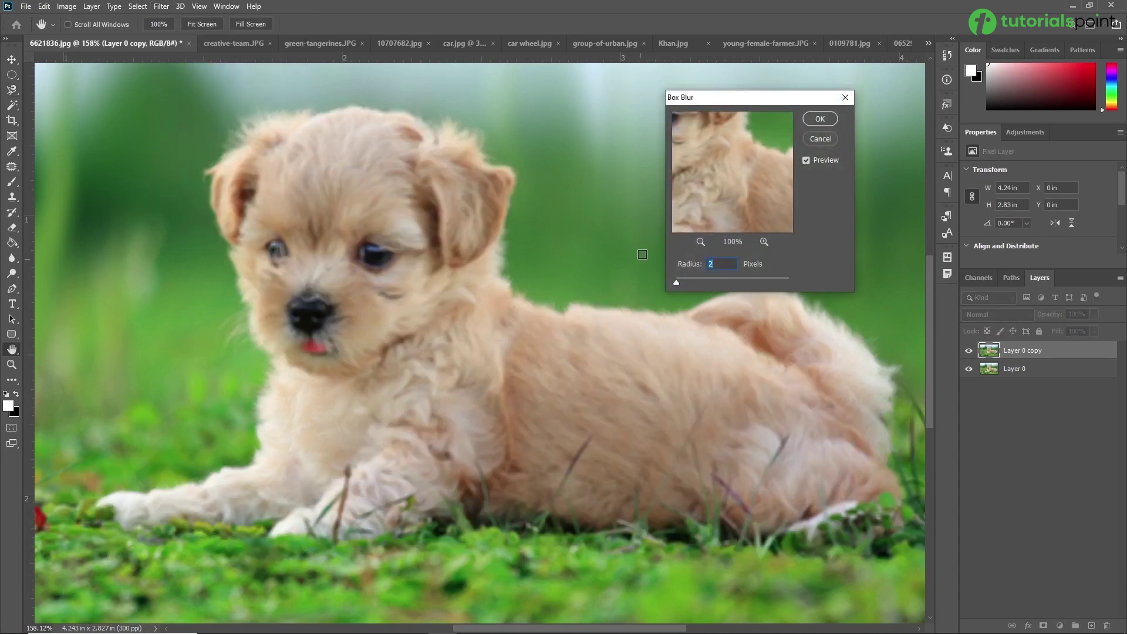
pyautogui.moveTo(724, 102); pyautogui.dragTo(695, 107)
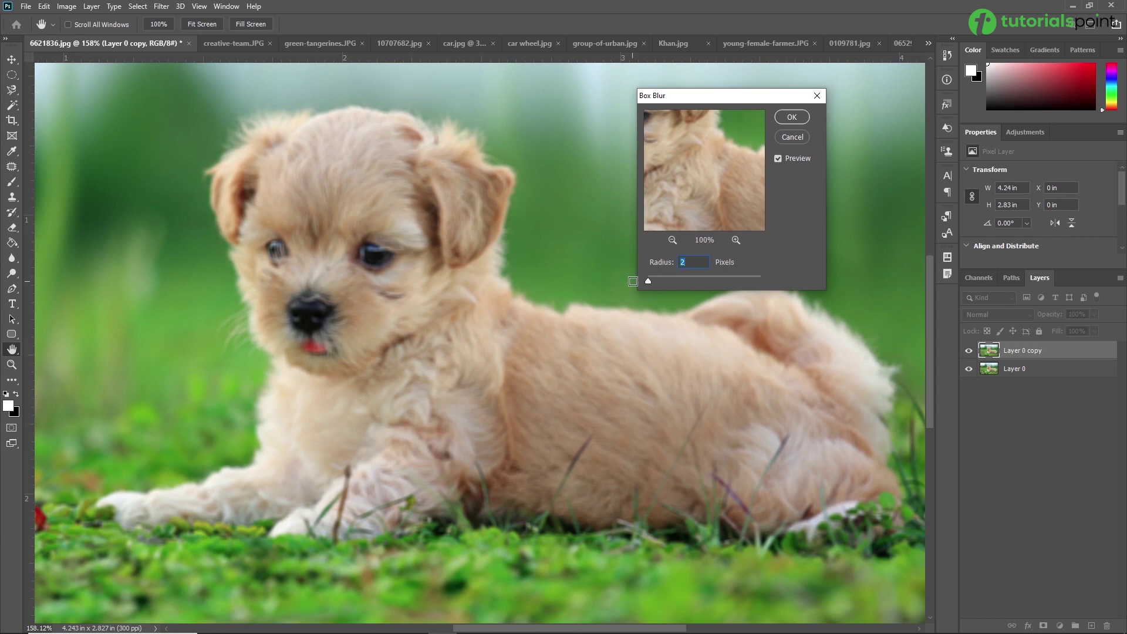
pyautogui.moveTo(655, 281); pyautogui.dragTo(651, 281)
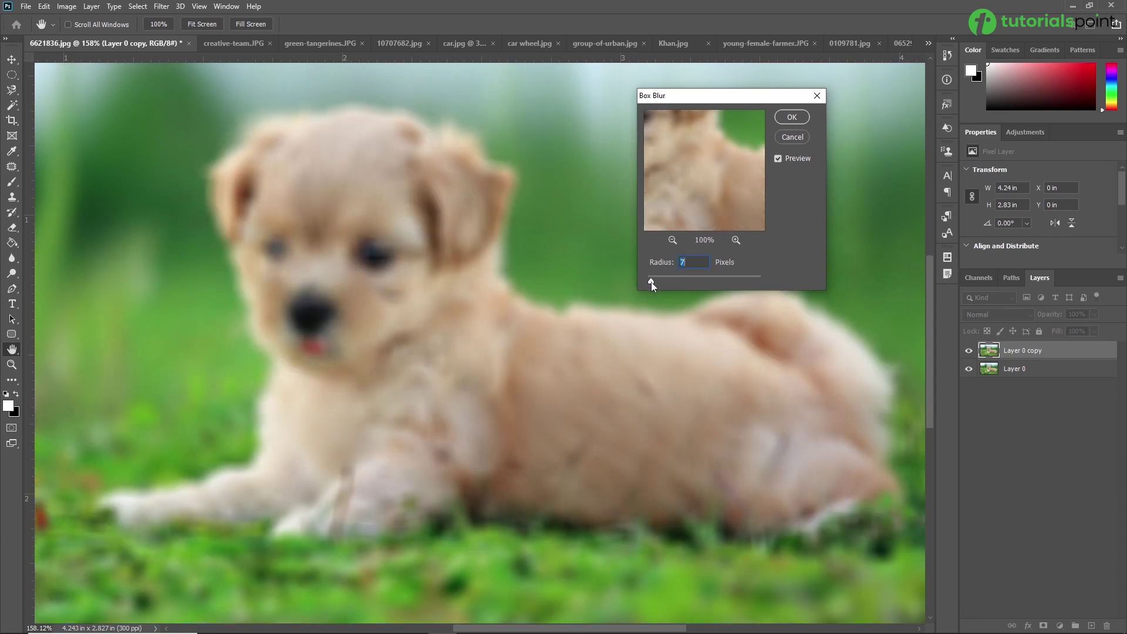
pyautogui.moveTo(653, 281); pyautogui.dragTo(650, 282)
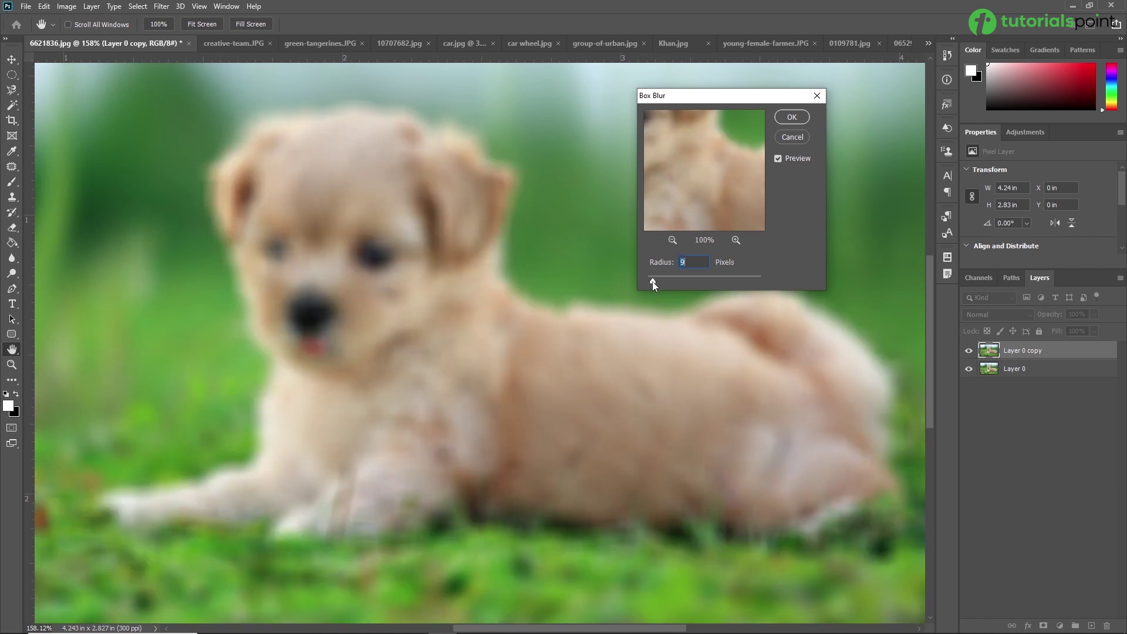
pyautogui.moveTo(650, 281); pyautogui.dragTo(650, 282)
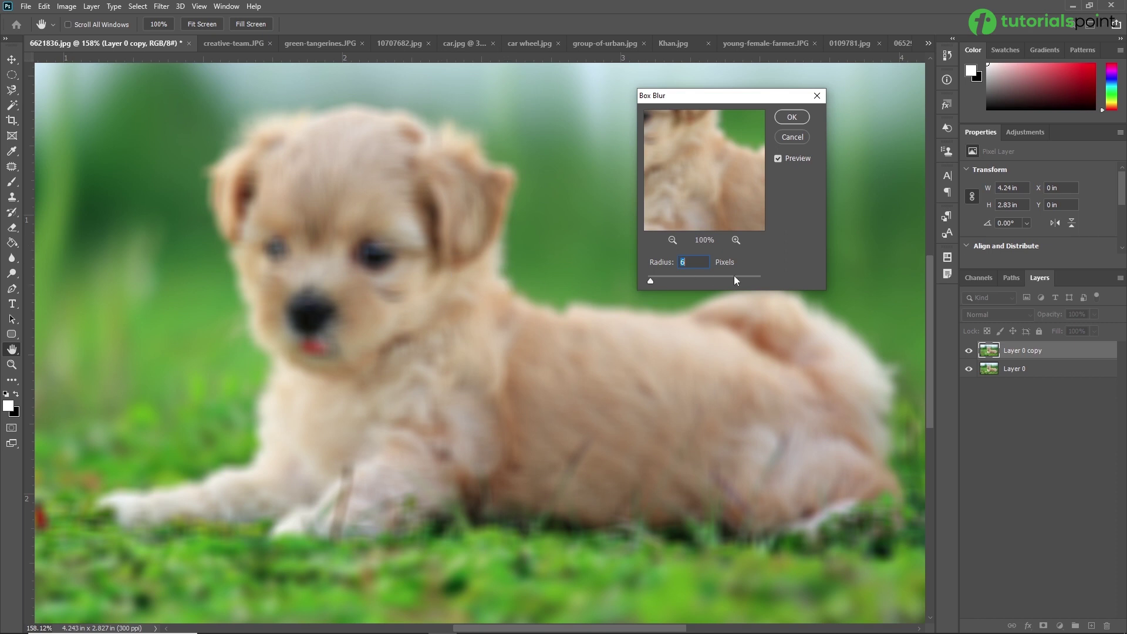
pyautogui.write('2')
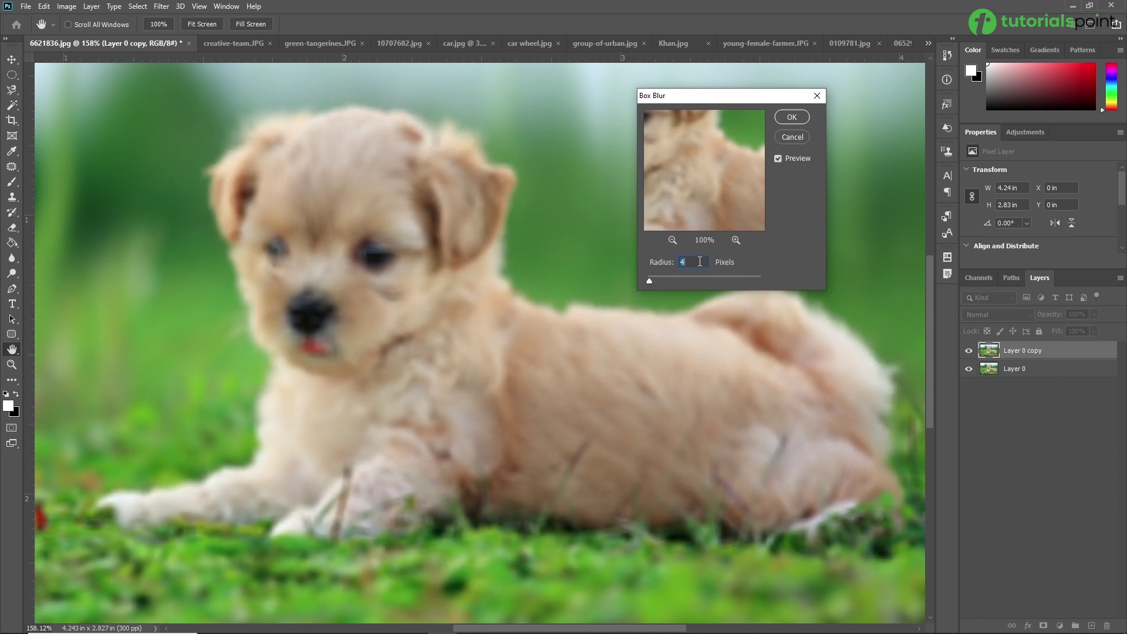
pyautogui.click(792, 117)
# Toggle the visibility of the Layer 0 copy to compare the box-blurred puppy with the original
pyautogui.click(968, 351)
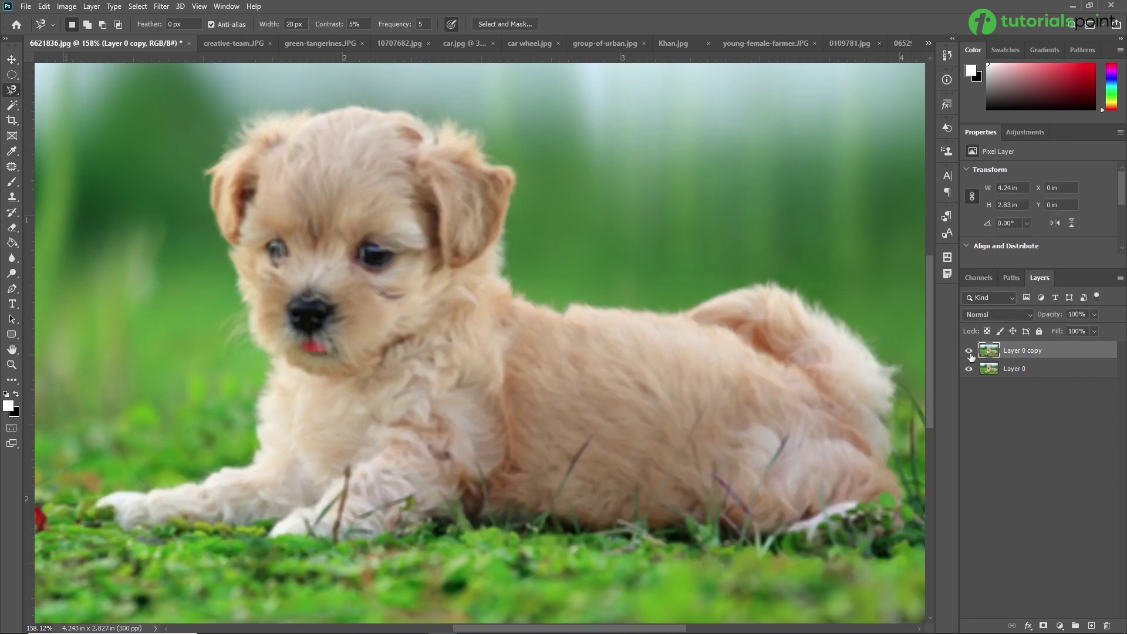
pyautogui.click(969, 351)
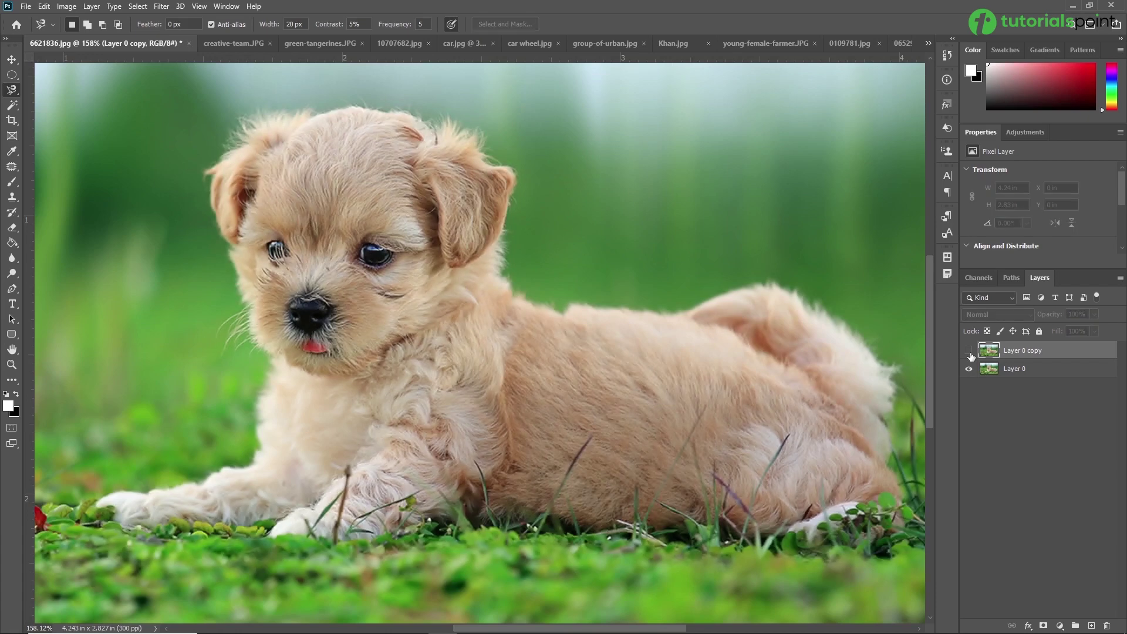
pyautogui.click(969, 352)
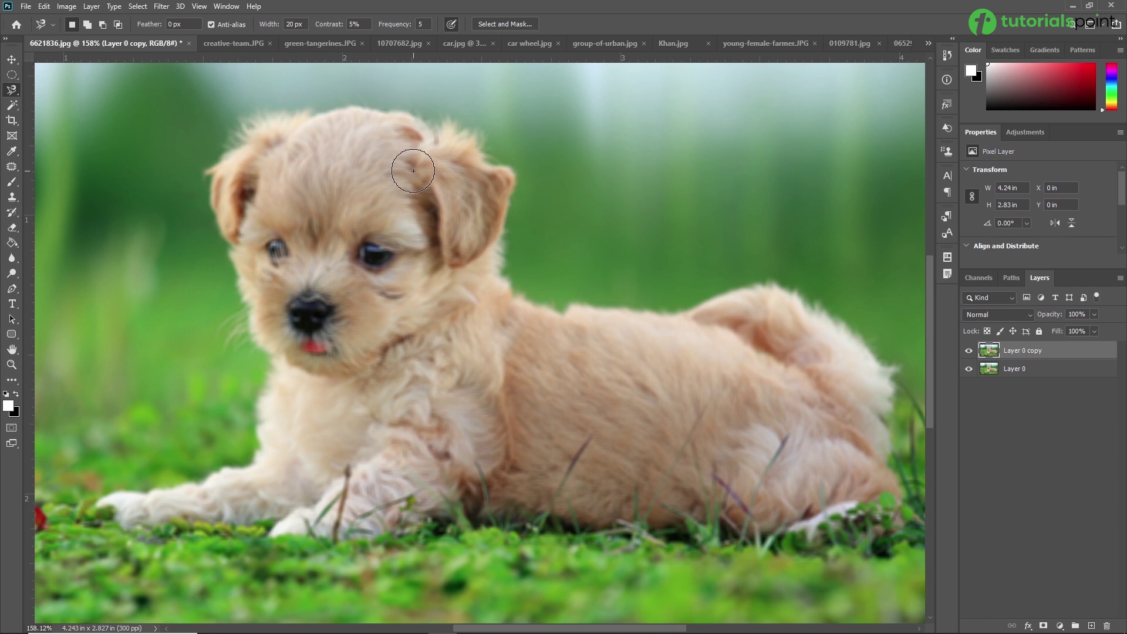
# In the creative-team.JPG document, duplicate Layer 0 and hide the original layer
pyautogui.click(230, 42)
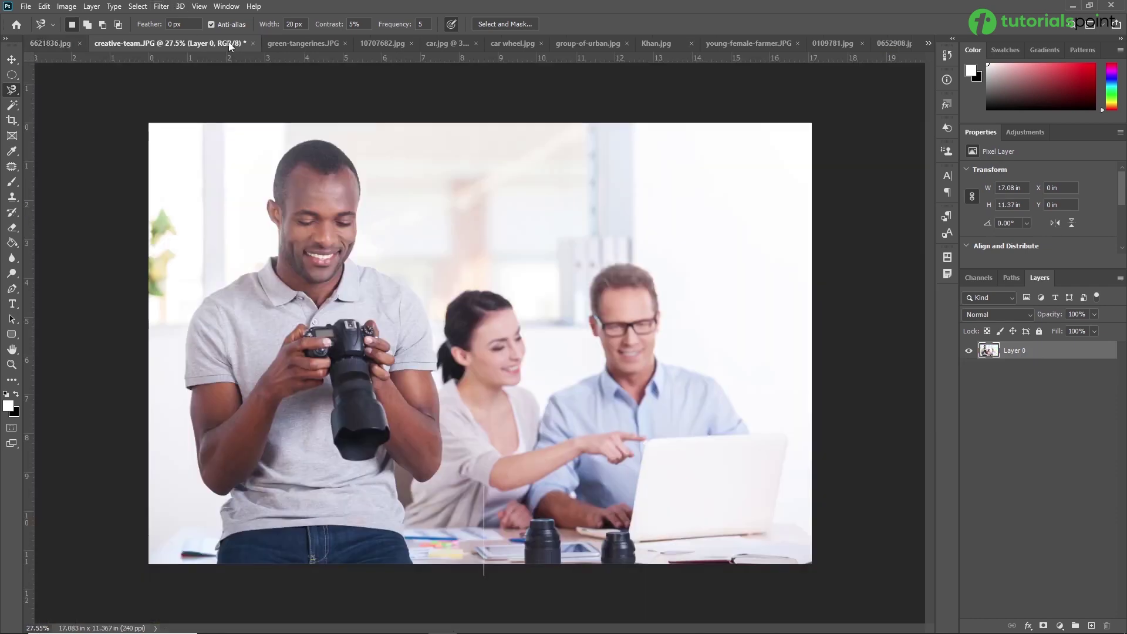
pyautogui.hotkey('ctrl', '+')
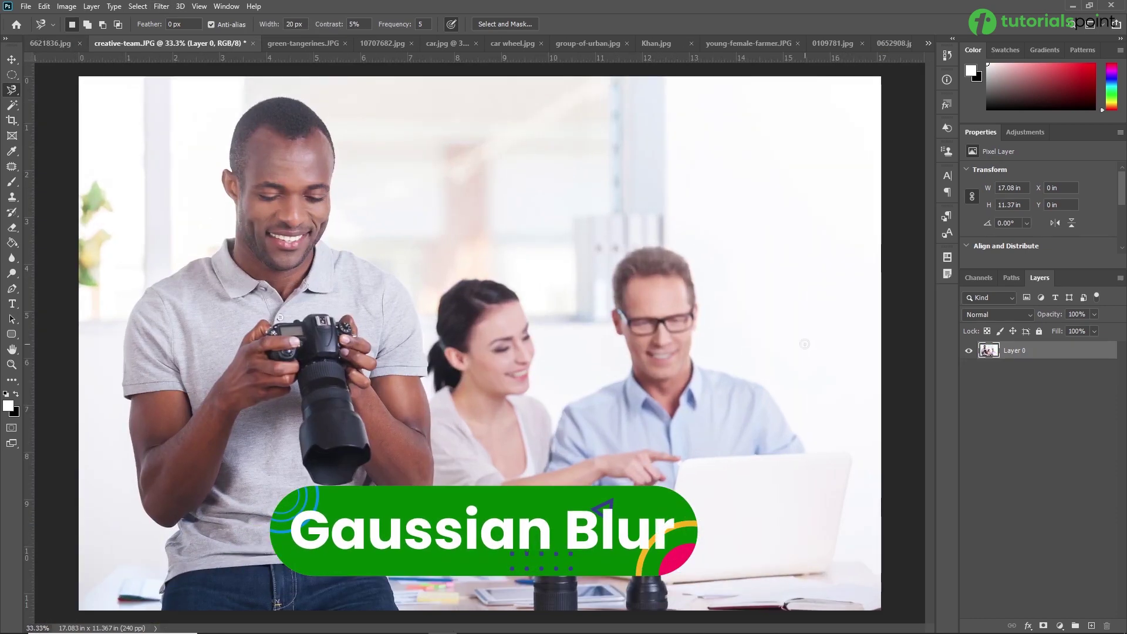
pyautogui.hotkey('ctrl', 'j')
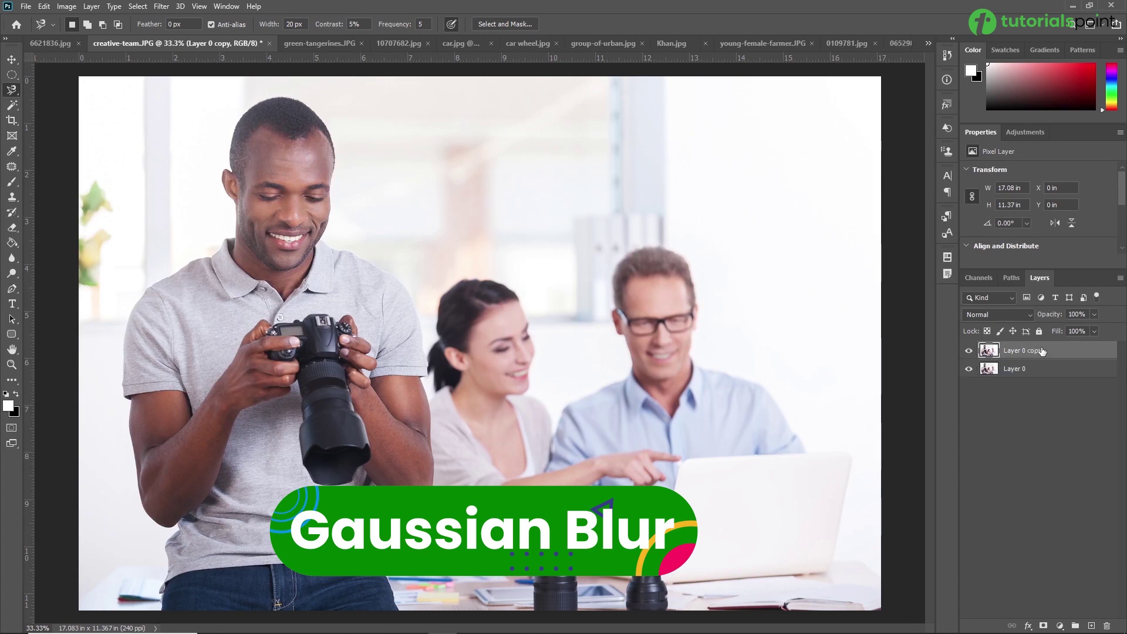
pyautogui.click(969, 369)
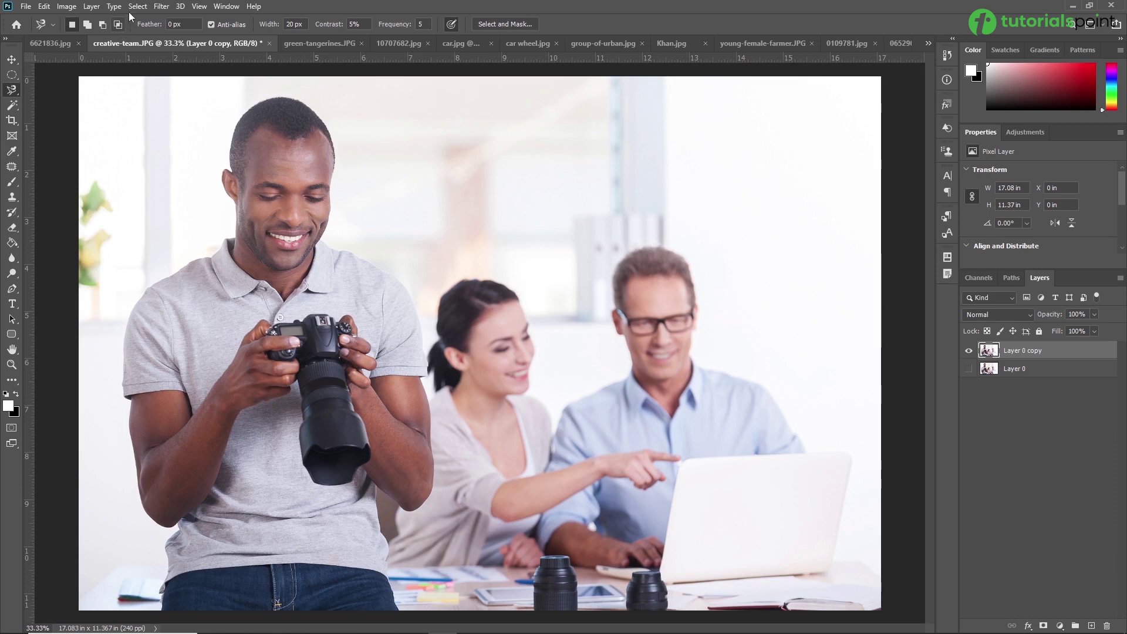
# Try a Gaussian Blur with a radius of 66.8 pixels across the whole Layer 0 copy and undo it
pyautogui.click(162, 7)
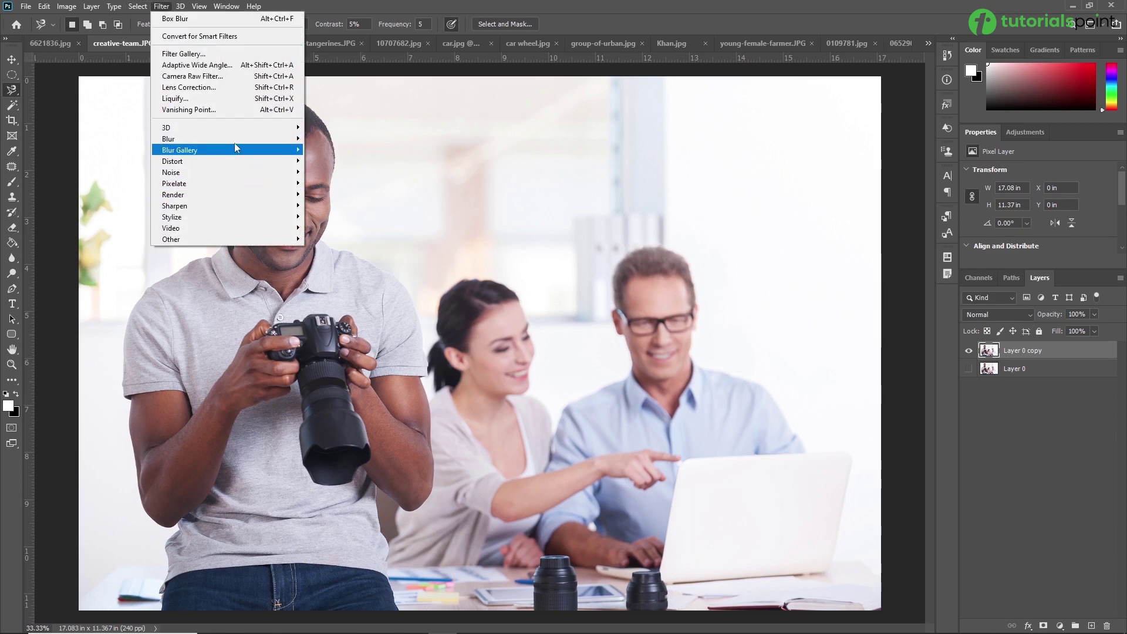
pyautogui.moveTo(296, 140)
pyautogui.click(336, 183)
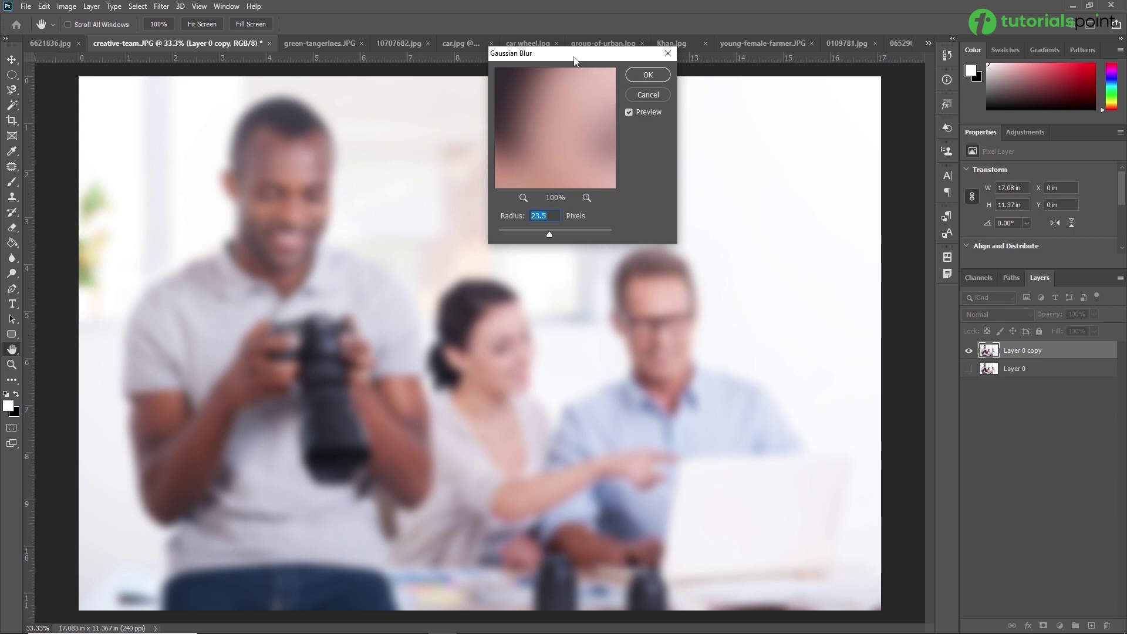
pyautogui.moveTo(574, 54); pyautogui.dragTo(719, 135)
pyautogui.click(668, 280)
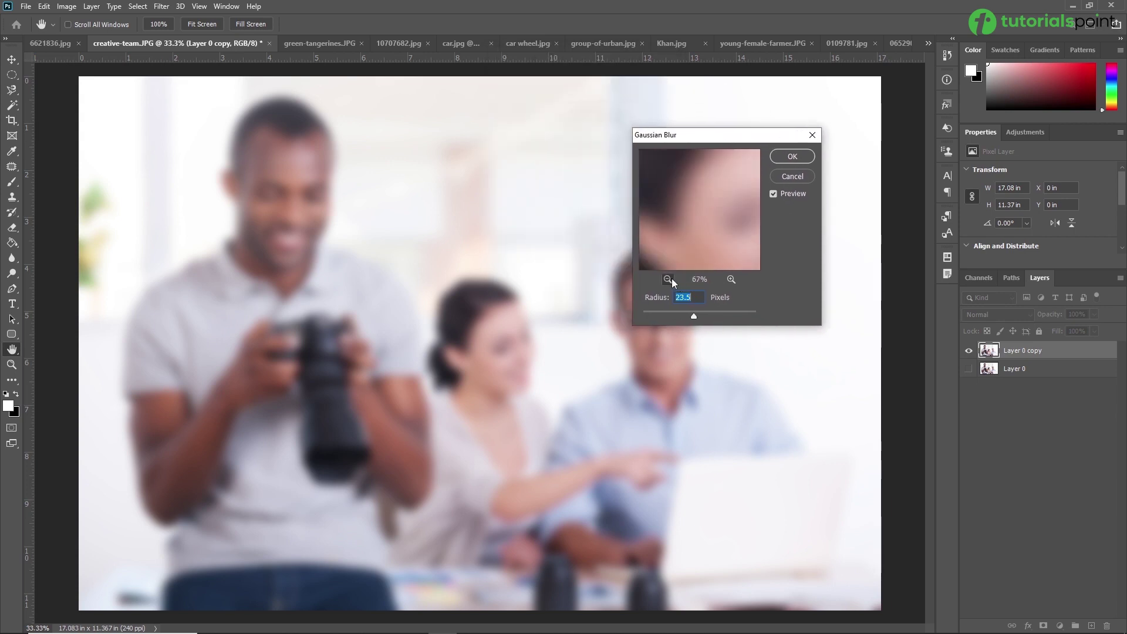
pyautogui.click(668, 279)
pyautogui.click(668, 280)
pyautogui.click(668, 279)
pyautogui.click(668, 279)
pyautogui.click(668, 279)
pyautogui.moveTo(694, 319)
pyautogui.mouseDown()
pyautogui.moveTo(661, 311)
pyautogui.moveTo(709, 316)
pyautogui.mouseUp()
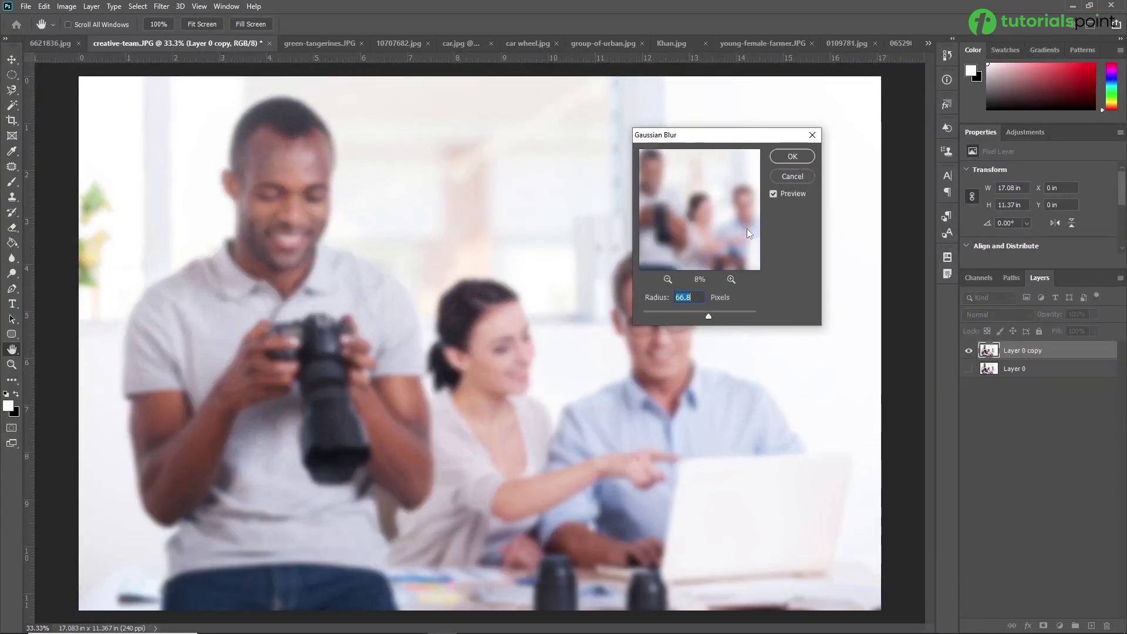
pyautogui.press('Return')
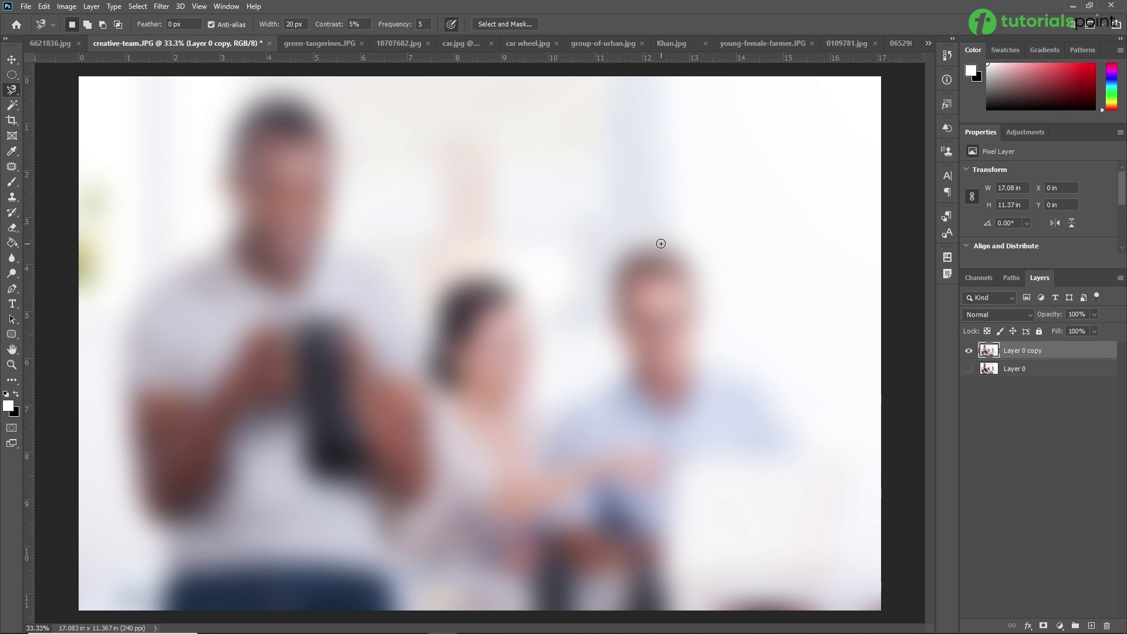
pyautogui.hotkey('ctrl', 'z')
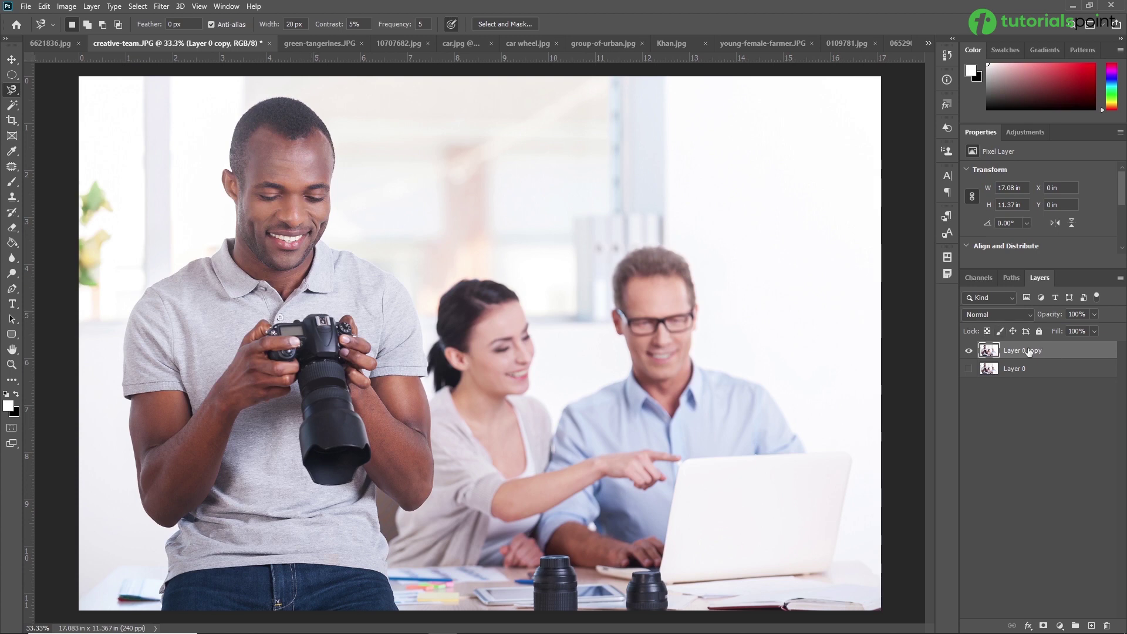
# Select the man holding the camera on the Layer 0 copy by tracing his outline with the Magnetic Lasso Tool
pyautogui.rightClick(16, 93)
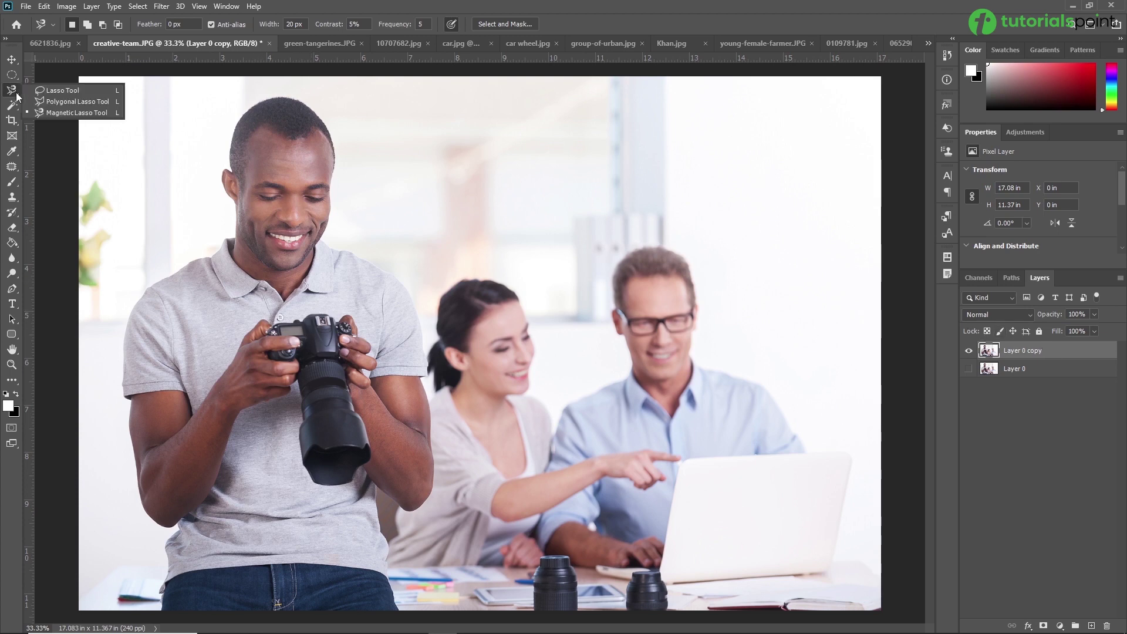
pyautogui.click(73, 114)
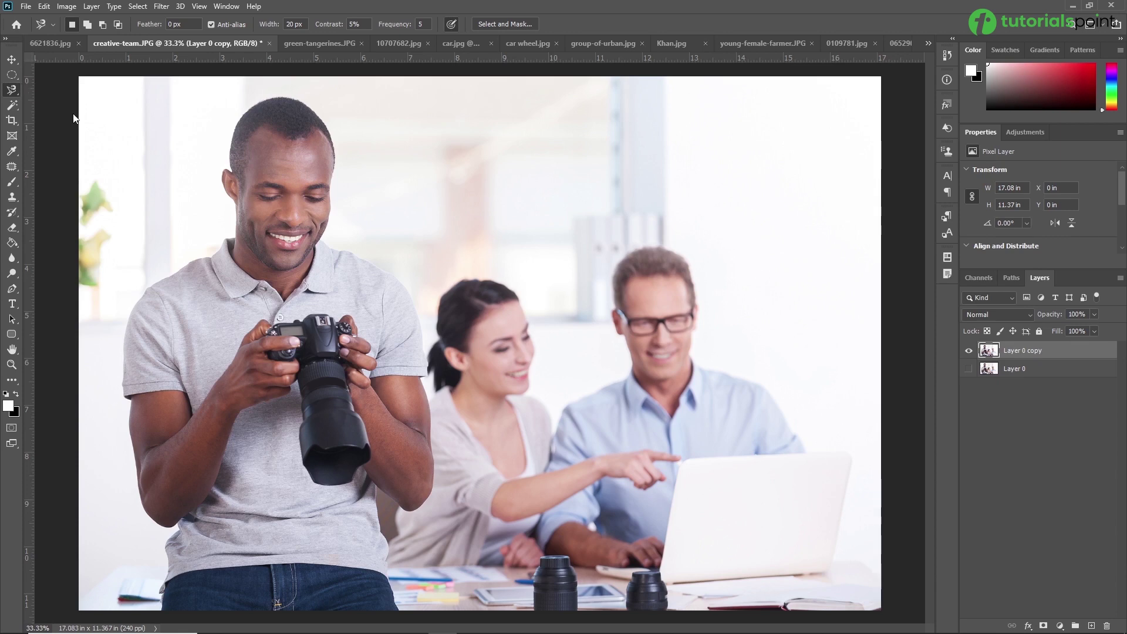
pyautogui.rightClick(13, 93)
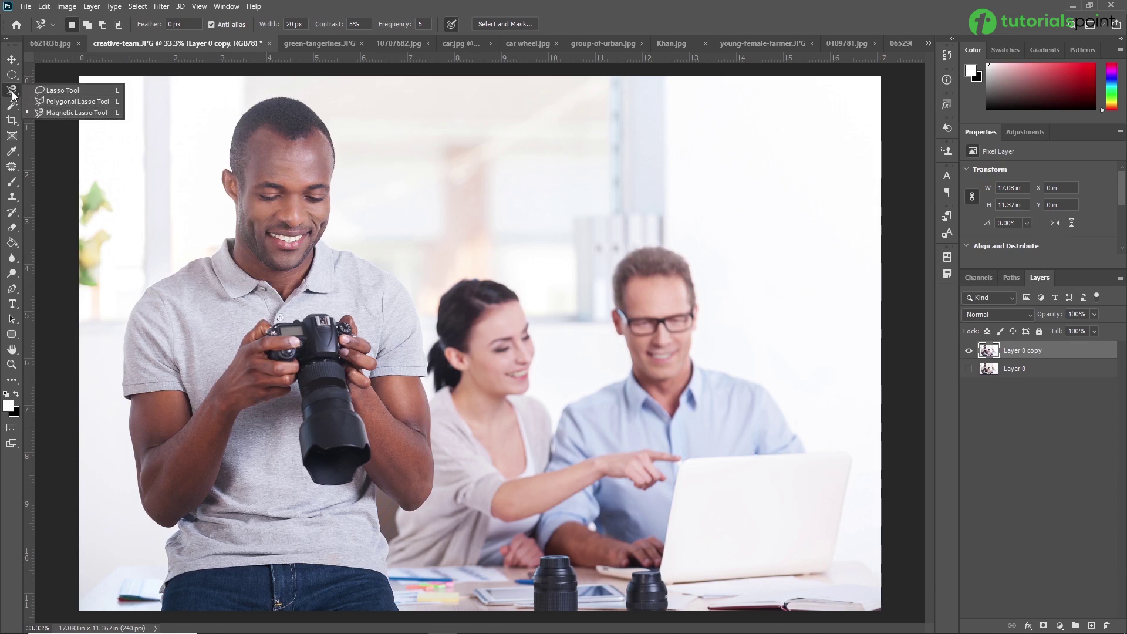
pyautogui.click(64, 111)
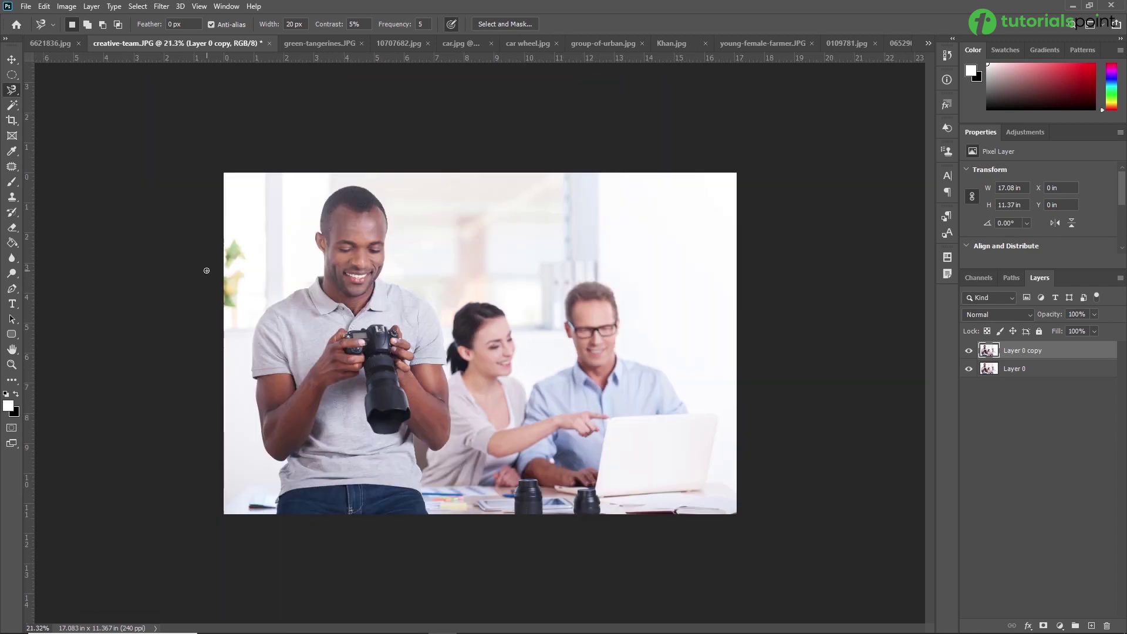
pyautogui.hotkey('ctrl', '0')
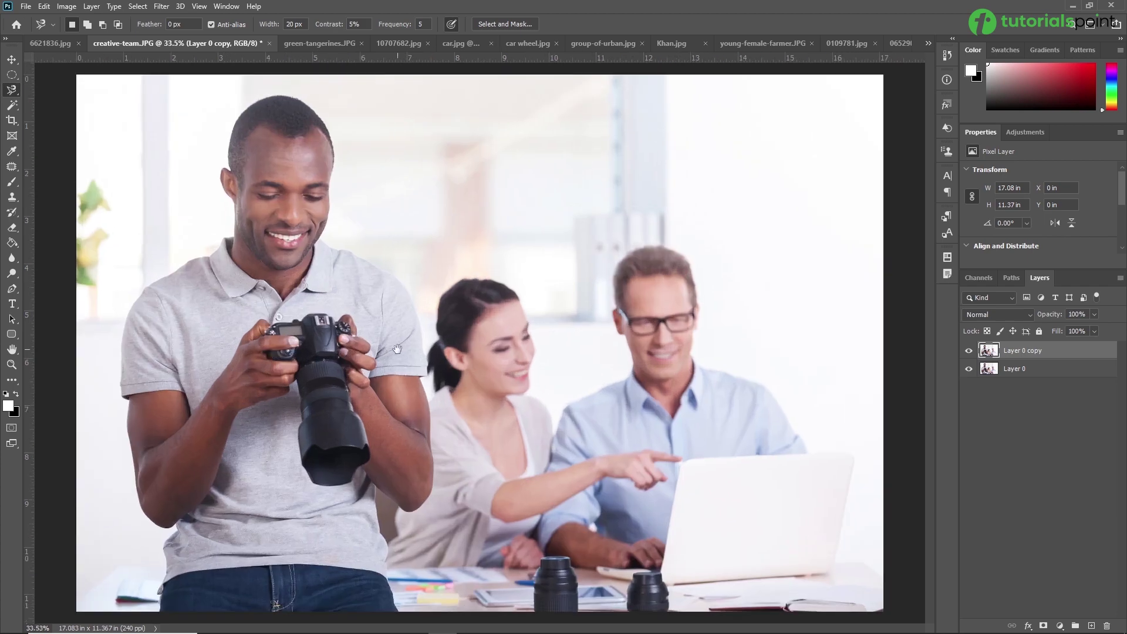
pyautogui.scroll(4, 248, 376)
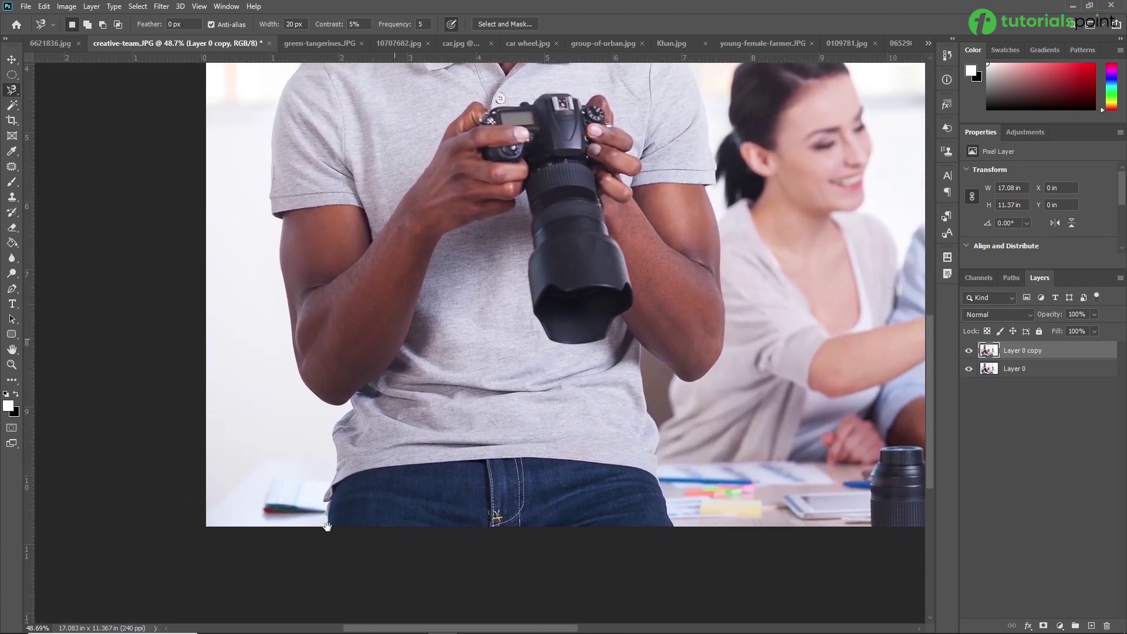
pyautogui.moveTo(327, 526); pyautogui.dragTo(333, 516)
pyautogui.click(327, 515)
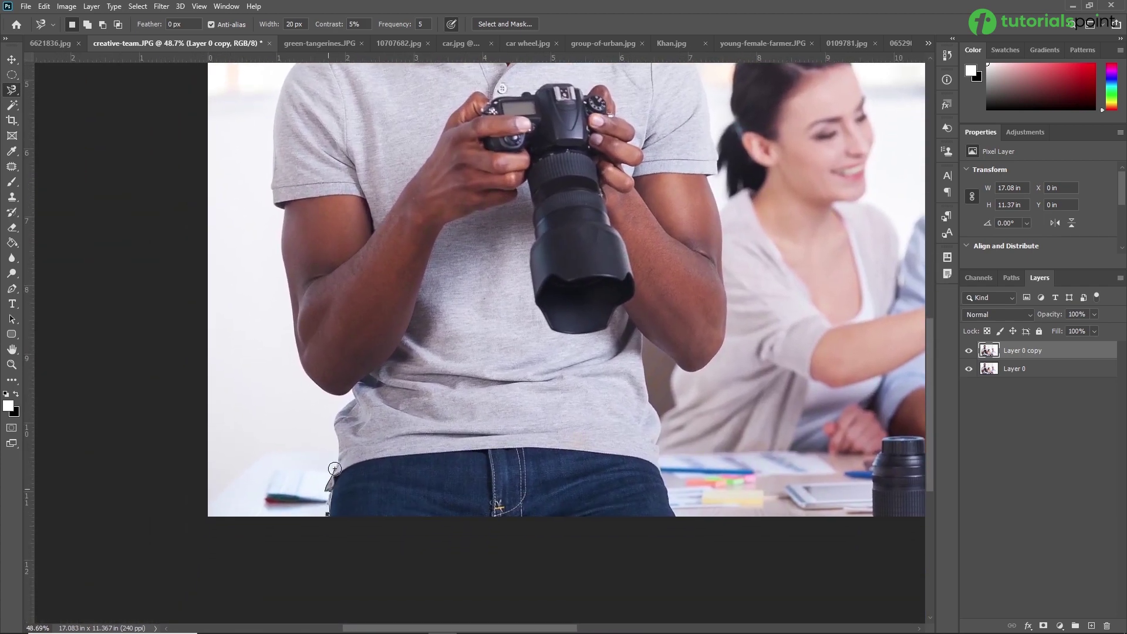
pyautogui.moveTo(338, 440)
pyautogui.mouseDown()
pyautogui.moveTo(355, 387)
pyautogui.moveTo(331, 395)
pyautogui.moveTo(306, 371)
pyautogui.moveTo(279, 256)
pyautogui.moveTo(286, 208)
pyautogui.moveTo(273, 202)
pyautogui.moveTo(314, 472)
pyautogui.moveTo(304, 450)
pyautogui.moveTo(315, 370)
pyautogui.moveTo(337, 326)
pyautogui.moveTo(472, 237)
pyautogui.moveTo(477, 388)
pyautogui.moveTo(480, 357)
pyautogui.moveTo(461, 318)
pyautogui.moveTo(463, 293)
pyautogui.moveTo(462, 453)
pyautogui.moveTo(491, 366)
pyautogui.moveTo(557, 352)
pyautogui.moveTo(503, 322)
pyautogui.moveTo(457, 274)
pyautogui.moveTo(470, 323)
pyautogui.moveTo(453, 420)
pyautogui.moveTo(388, 314)
pyautogui.moveTo(506, 391)
pyautogui.moveTo(532, 476)
pyautogui.moveTo(479, 314)
pyautogui.moveTo(483, 432)
pyautogui.moveTo(473, 255)
pyautogui.moveTo(476, 320)
pyautogui.moveTo(427, 349)
pyautogui.mouseUp()
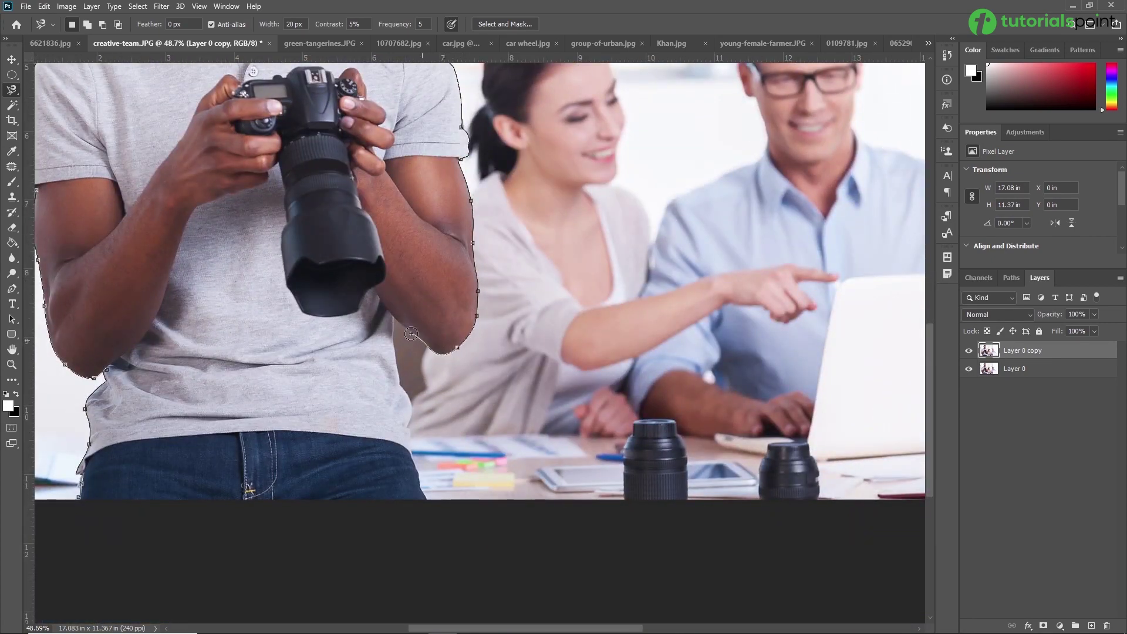
pyautogui.moveTo(395, 322)
pyautogui.mouseDown()
pyautogui.moveTo(389, 246)
pyautogui.moveTo(397, 372)
pyautogui.moveTo(415, 420)
pyautogui.moveTo(608, 372)
pyautogui.moveTo(264, 376)
pyautogui.mouseUp()
pyautogui.click(265, 376)
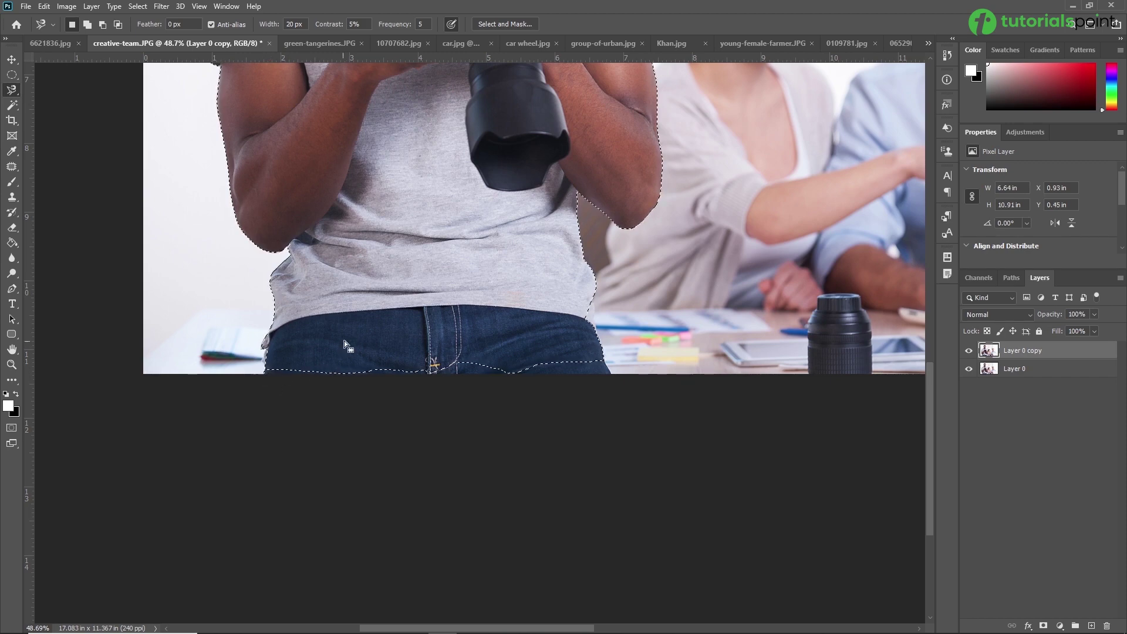
# Invert the selection around the man so that it covers the background and the two people behind him
pyautogui.moveTo(416, 218)
pyautogui.mouseDown()
pyautogui.moveTo(393, 350)
pyautogui.moveTo(369, 378)
pyautogui.mouseUp()
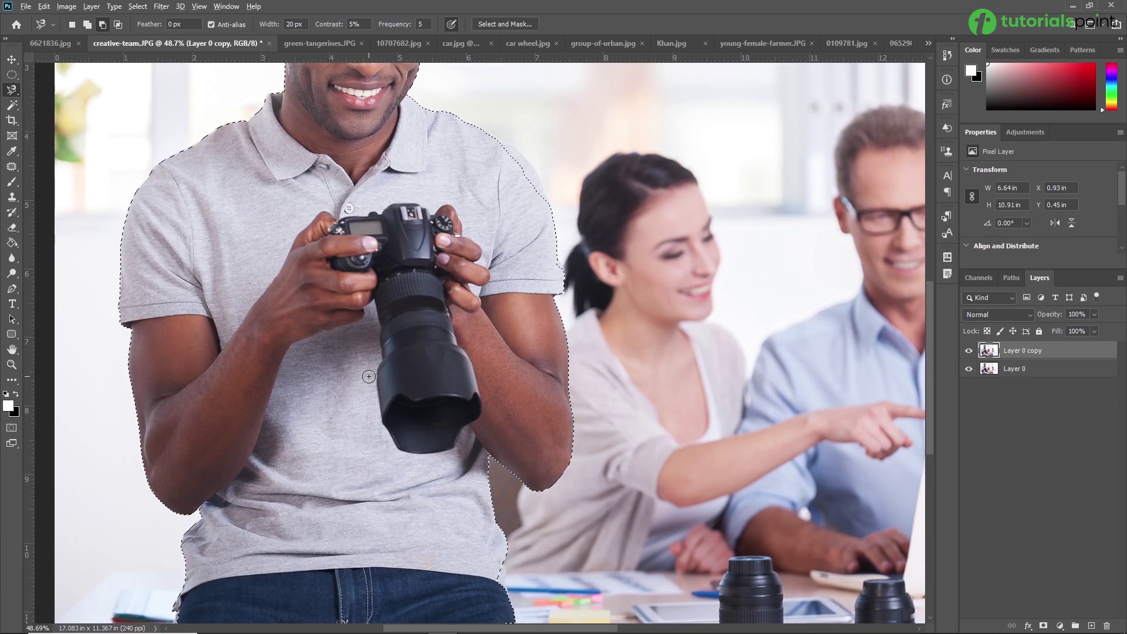
pyautogui.scroll(-3, 369, 378)
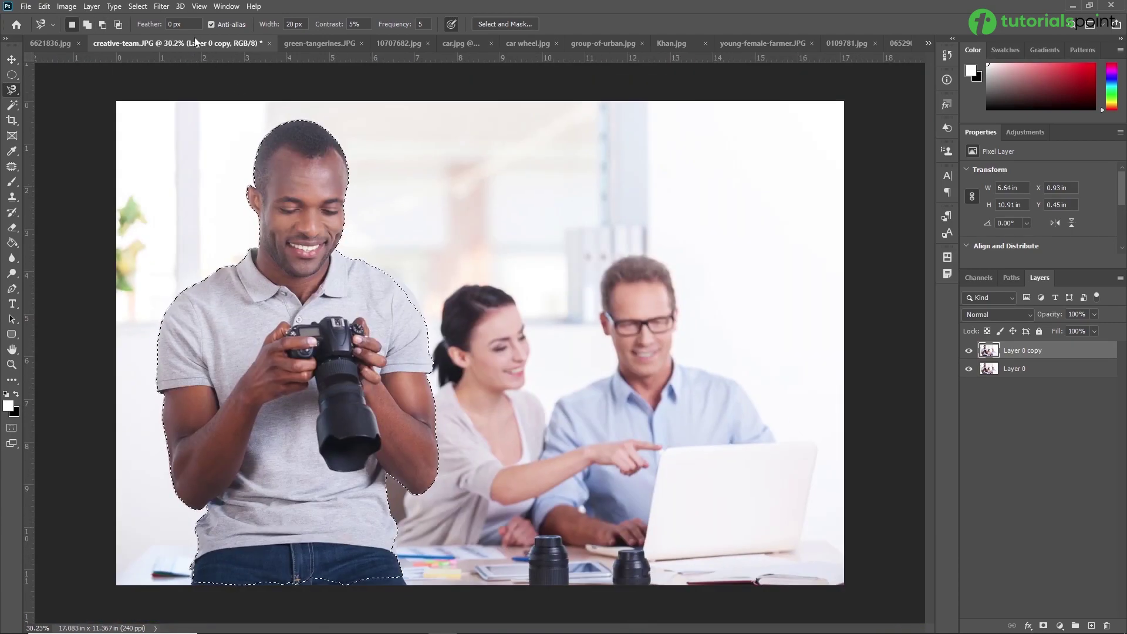
pyautogui.click(138, 8)
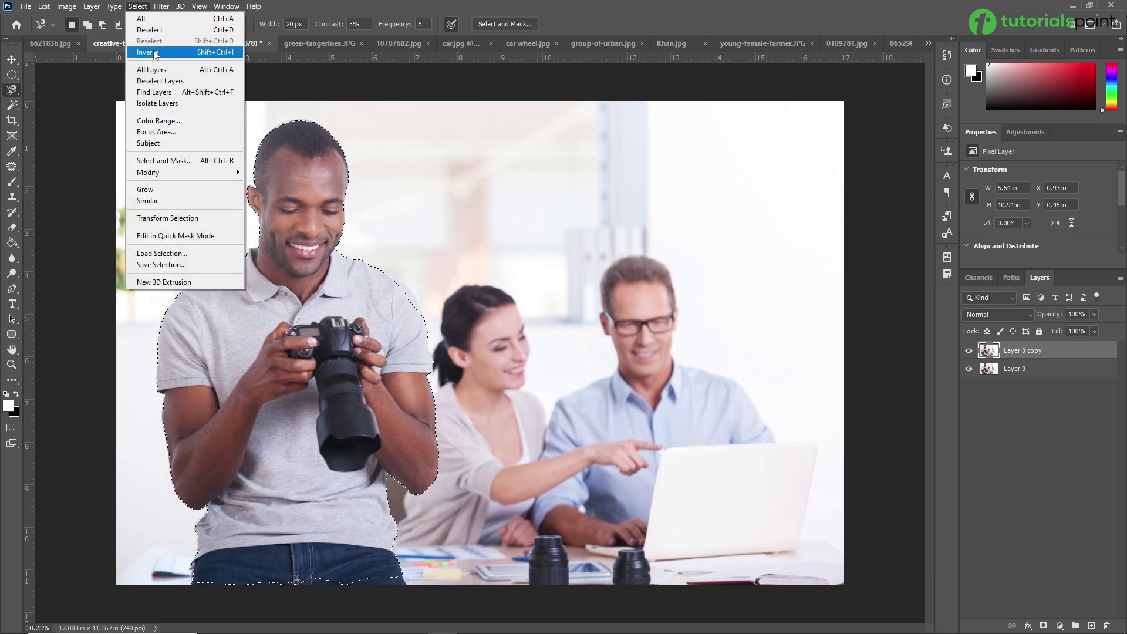
pyautogui.click(153, 50)
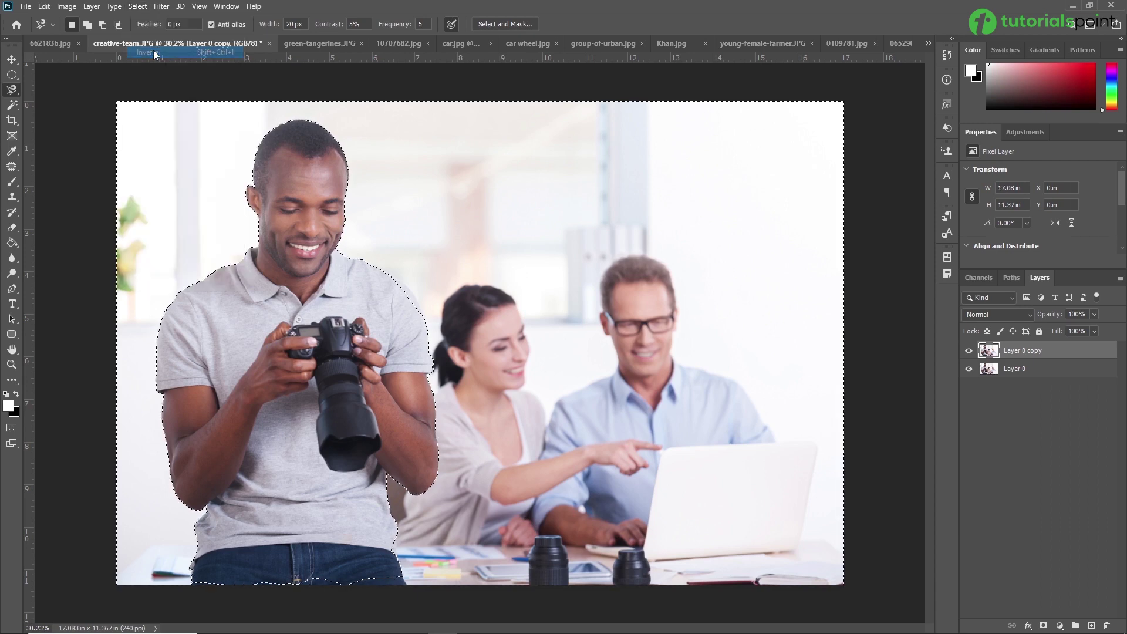
# Apply a Gaussian Blur to the selected background around the man on the Layer 0 copy and clear the selection
pyautogui.click(161, 6)
pyautogui.moveTo(200, 139)
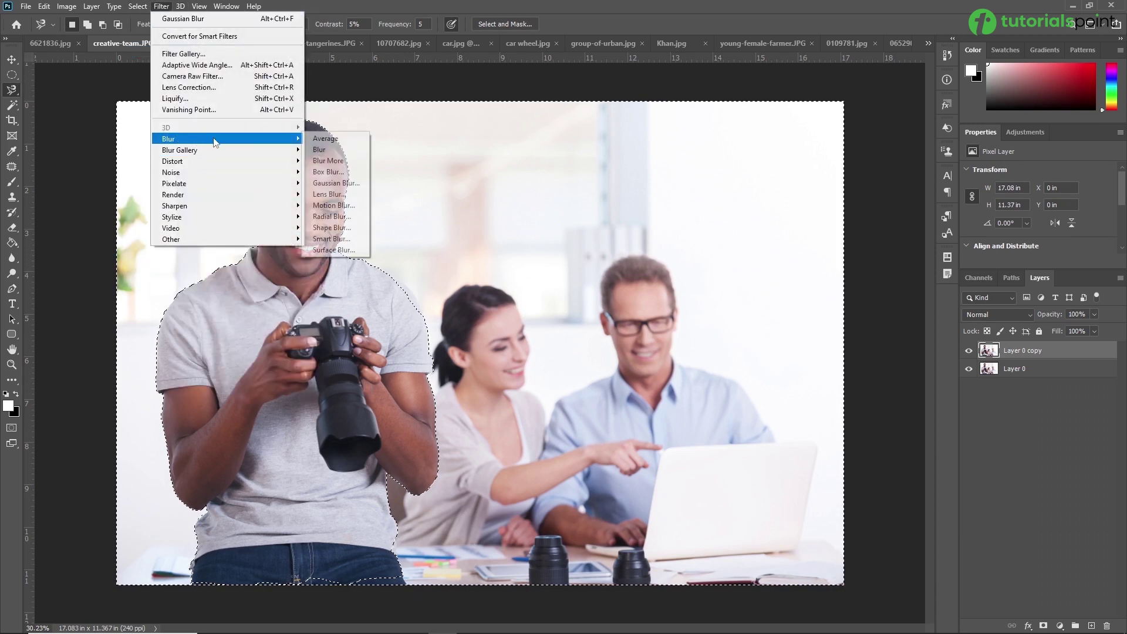
pyautogui.click(336, 183)
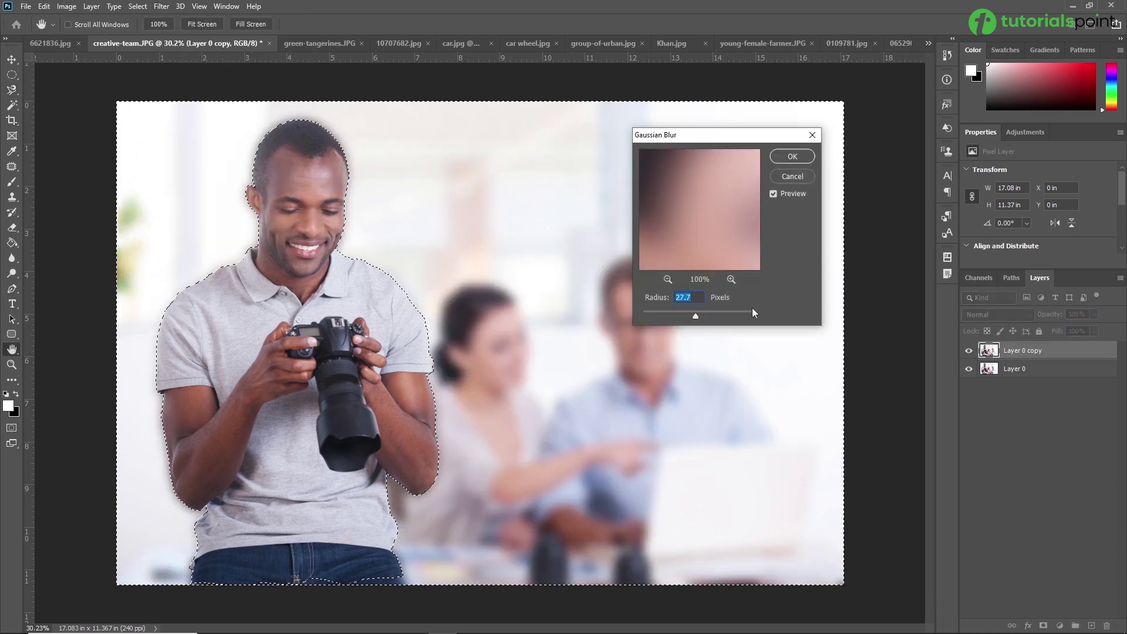
pyautogui.moveTo(697, 317); pyautogui.dragTo(700, 318)
pyautogui.click(792, 157)
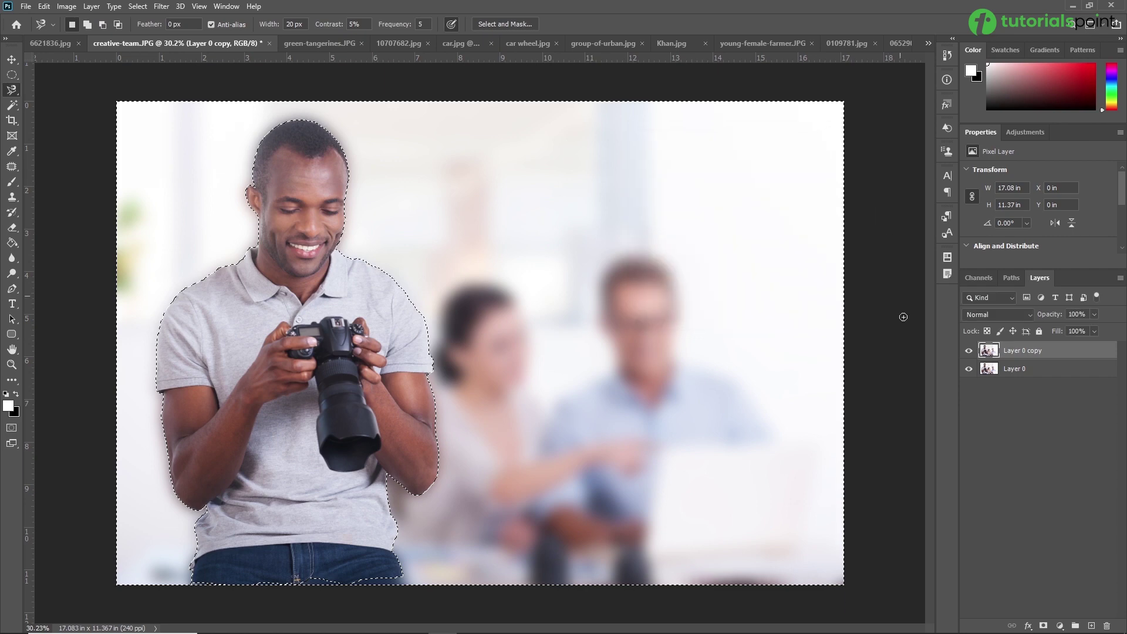
pyautogui.hotkey('ctrl', 'd')
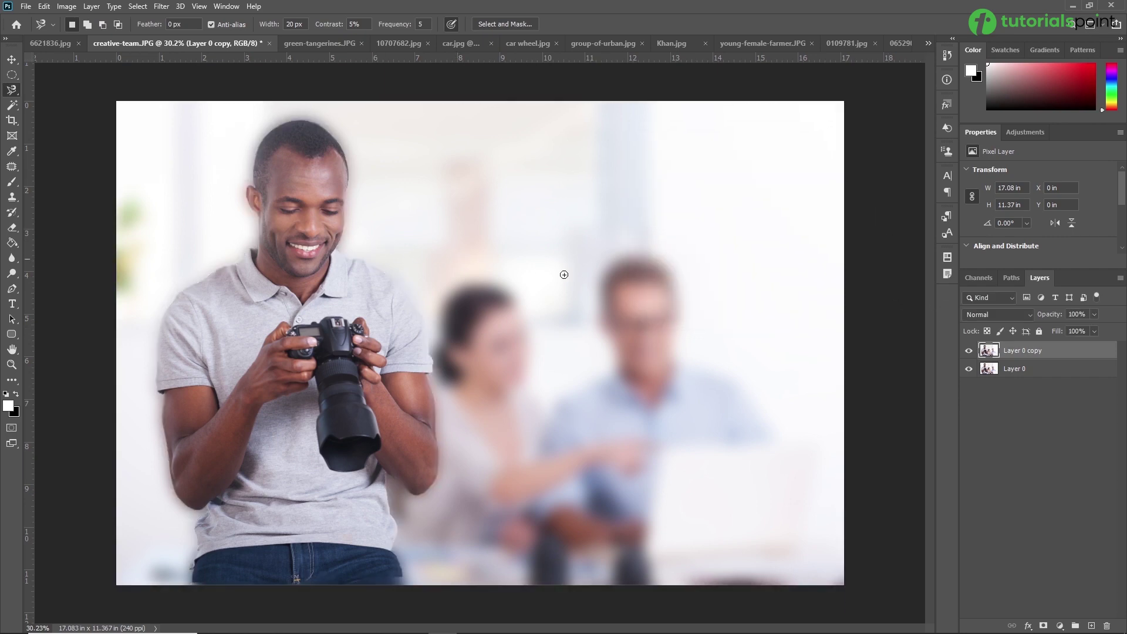
# Compare the blurred background with the original photo by toggling the visibility of the Layer 0 copy
pyautogui.click(969, 351)
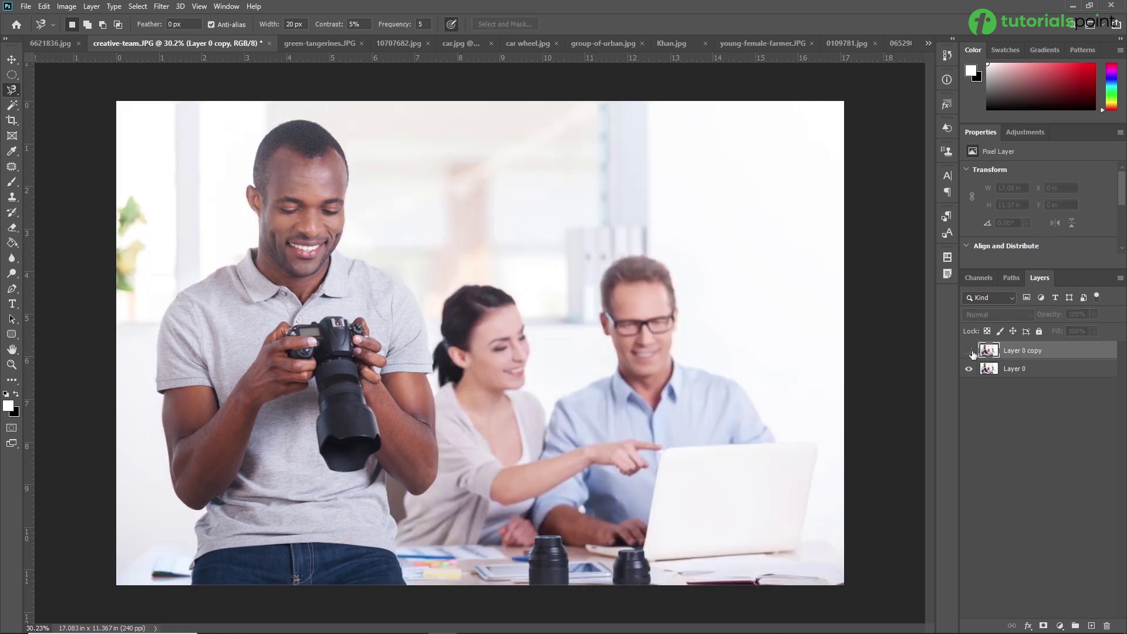
pyautogui.click(969, 351)
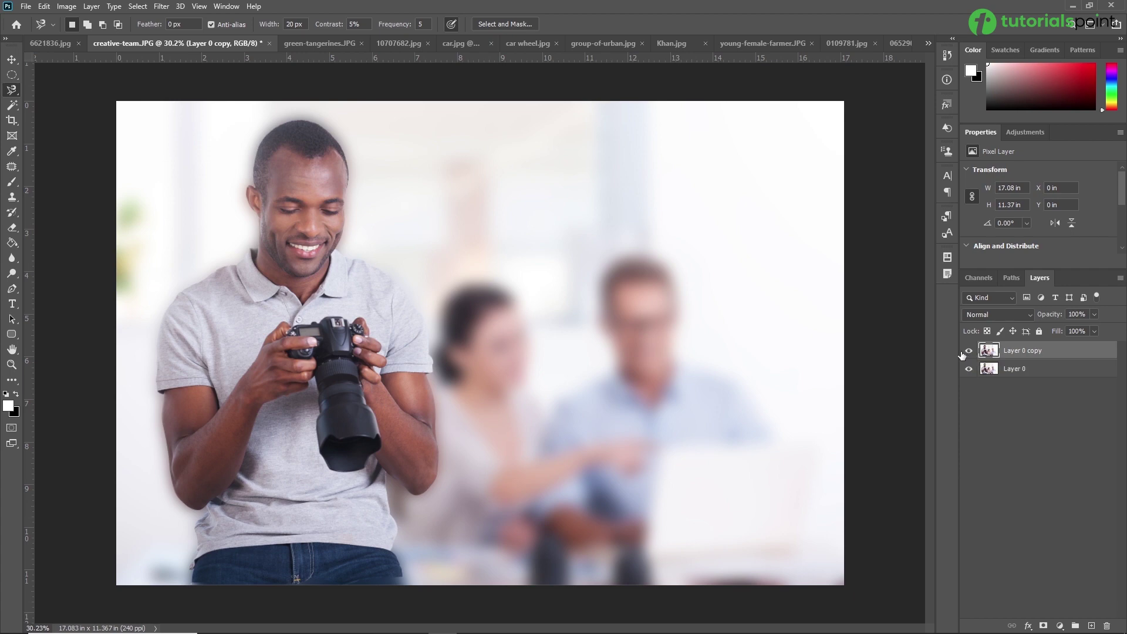
pyautogui.click(966, 351)
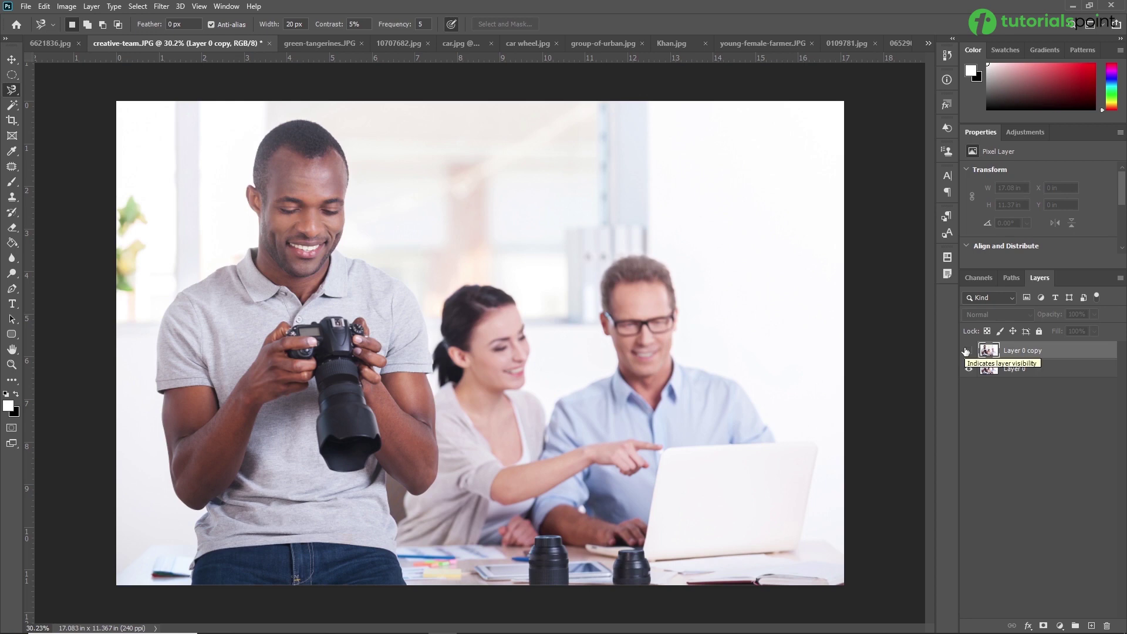
# In green-tangerines.JPG, try a Lens Blur with a radius of 5 on a duplicate of Layer 0 and delete the duplicate
pyautogui.click(319, 44)
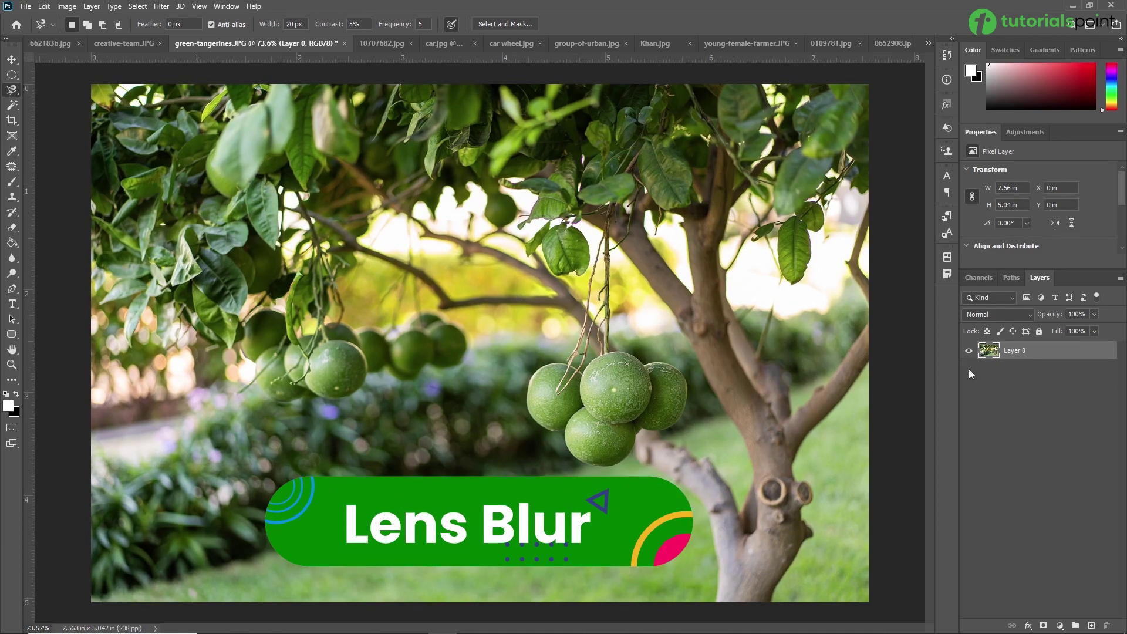
pyautogui.hotkey('ctrl', 'j')
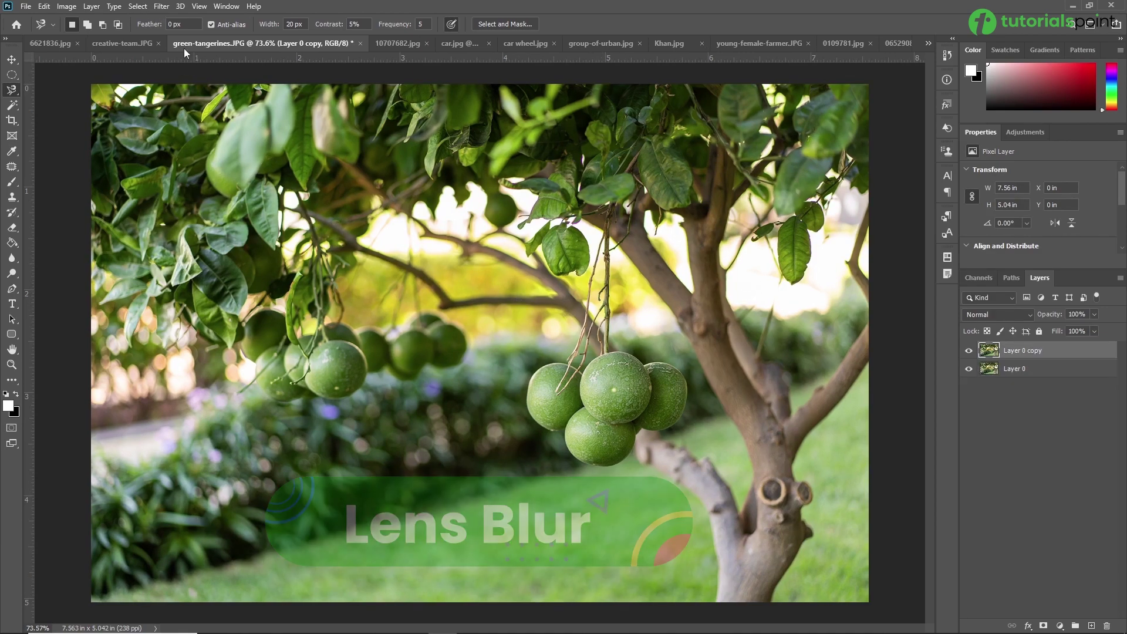
pyautogui.click(162, 7)
pyautogui.moveTo(196, 142)
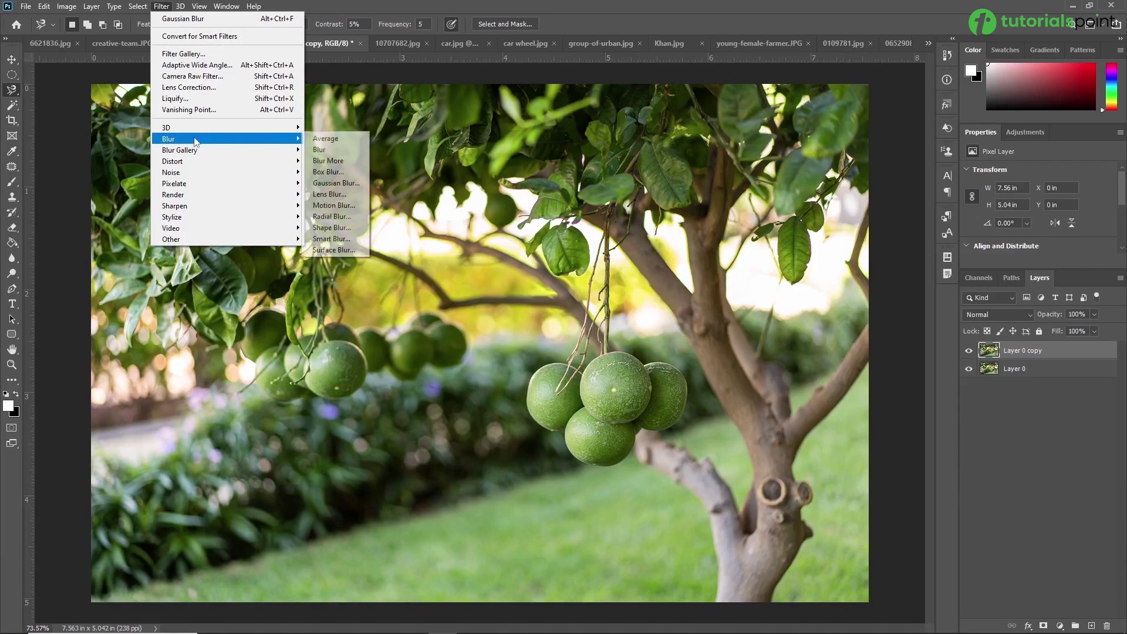
pyautogui.click(352, 194)
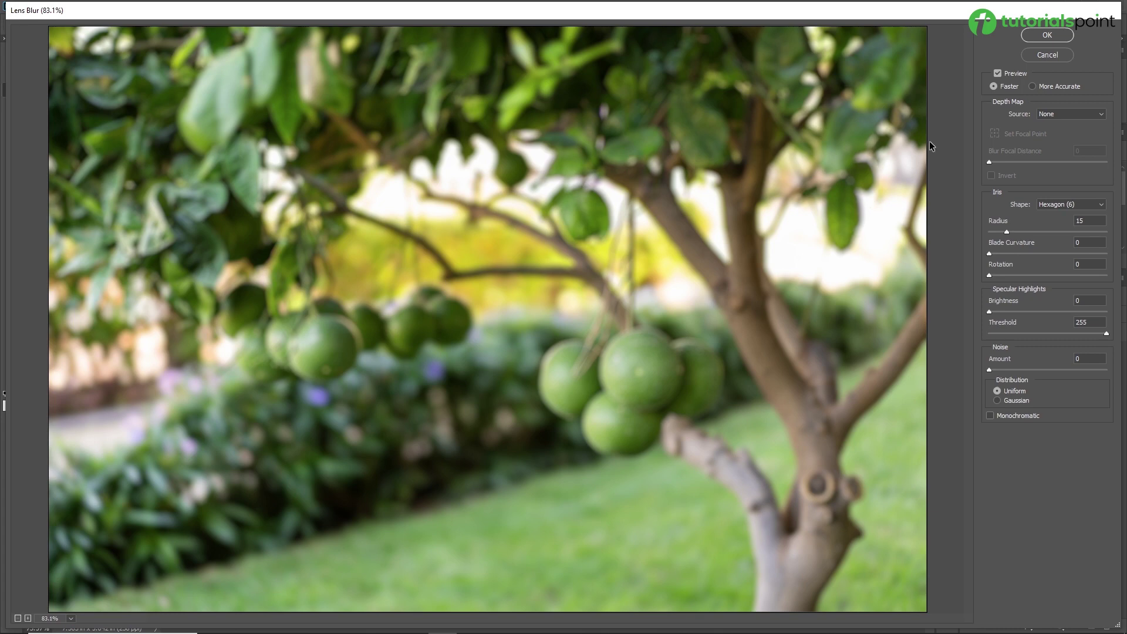
pyautogui.moveTo(1007, 231)
pyautogui.mouseDown()
pyautogui.moveTo(1025, 232)
pyautogui.moveTo(994, 232)
pyautogui.mouseUp()
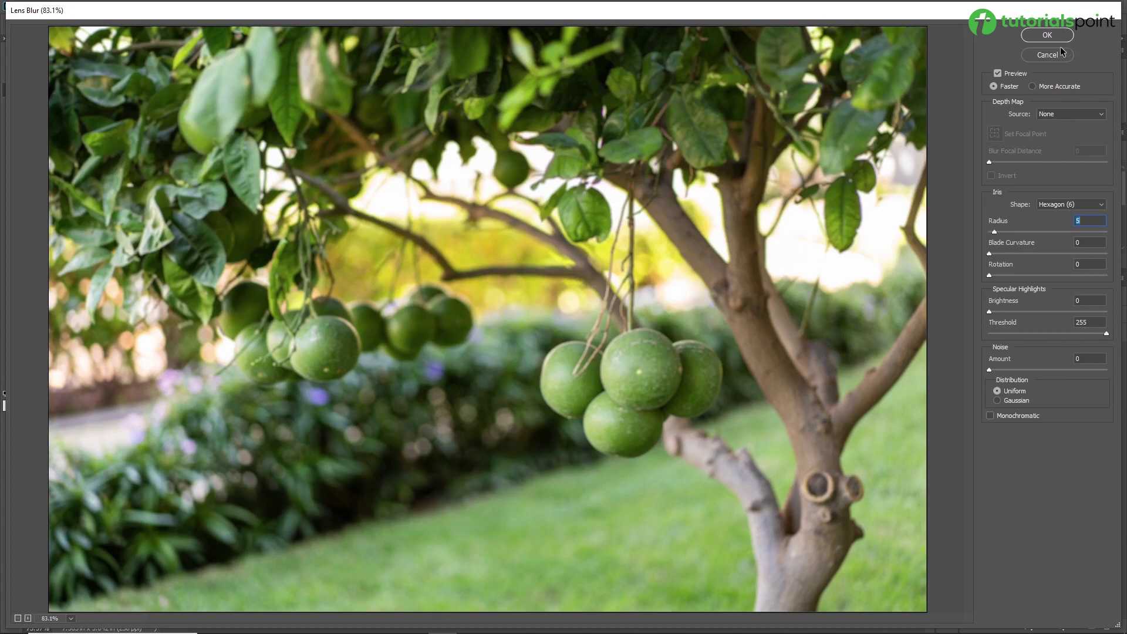
pyautogui.click(1048, 35)
pyautogui.press('Delete')
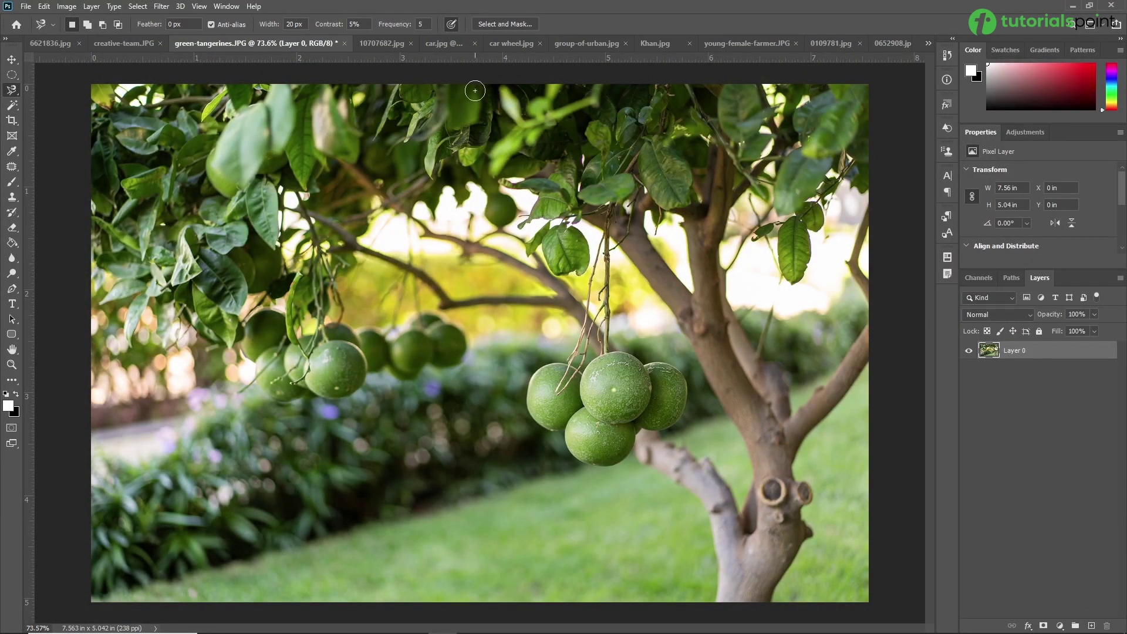
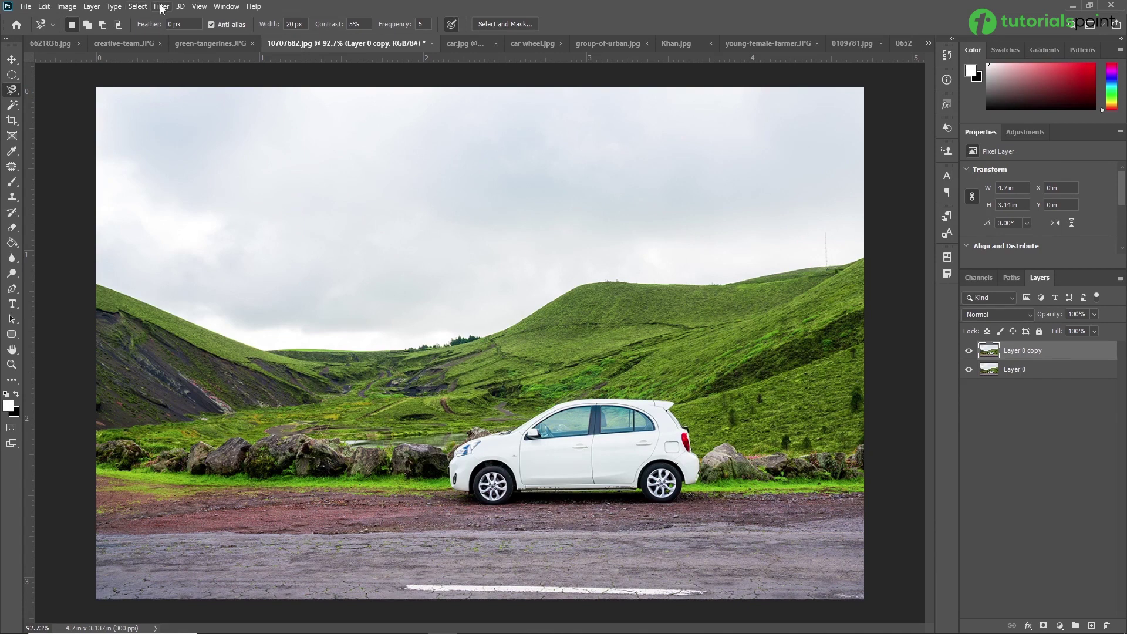
# In 10707682.jpg, try a Motion Blur with angle 0° and distance 38 pixels on the whole Layer 0 copy and undo it
pyautogui.moveTo(304, 145)
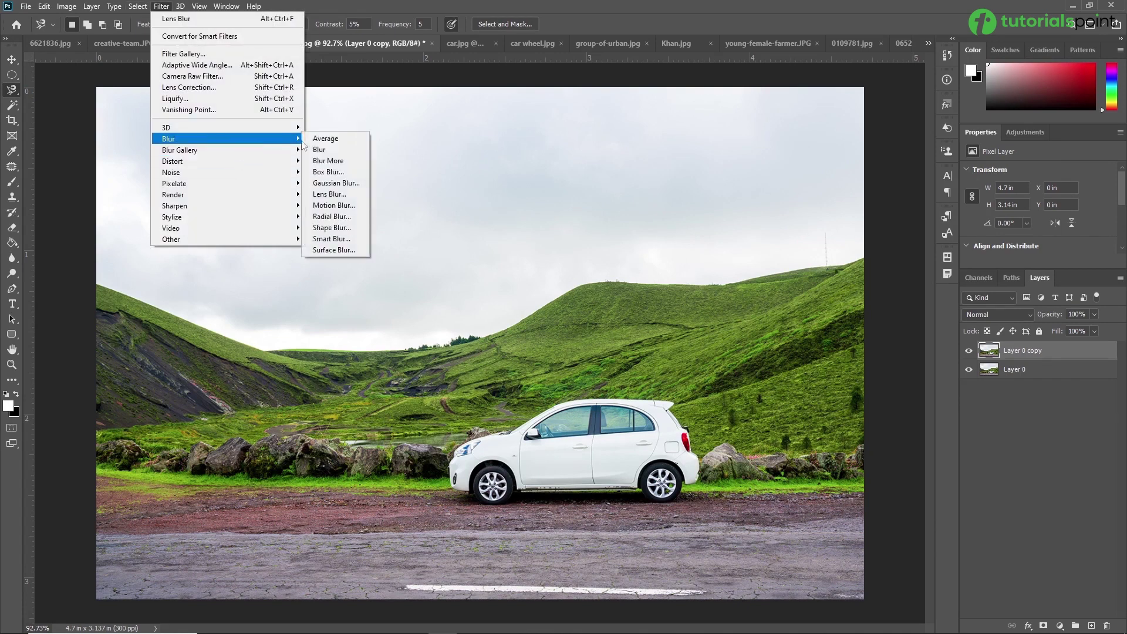
pyautogui.click(332, 205)
pyautogui.moveTo(549, 132); pyautogui.dragTo(839, 156)
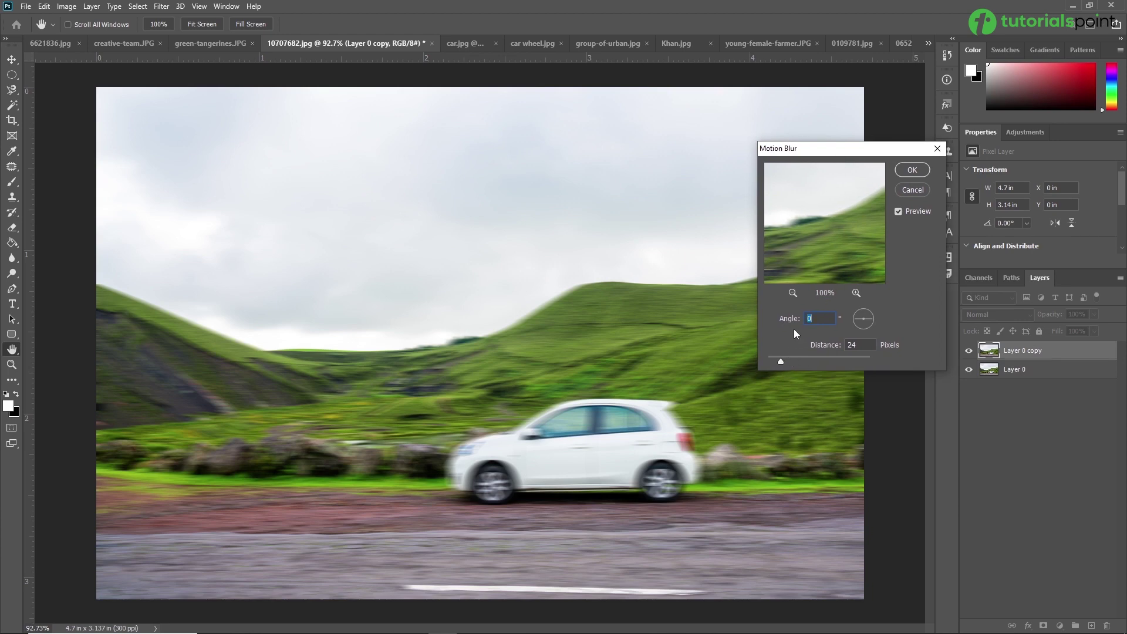
pyautogui.moveTo(854, 319)
pyautogui.mouseDown()
pyautogui.moveTo(865, 336)
pyautogui.moveTo(875, 320)
pyautogui.mouseUp()
pyautogui.moveTo(781, 361); pyautogui.dragTo(788, 361)
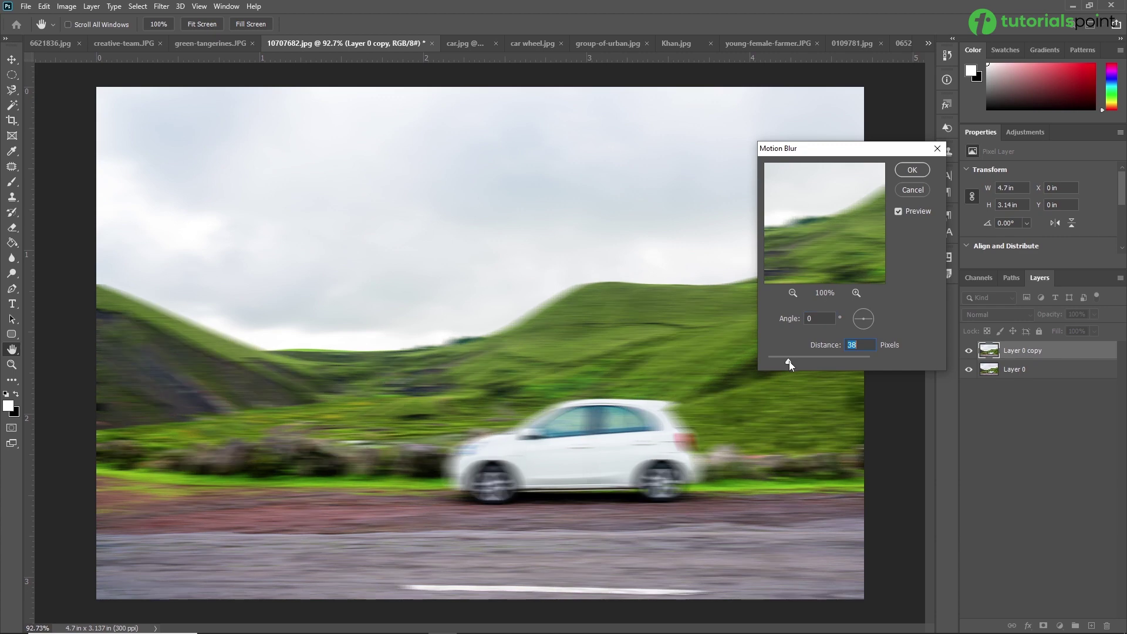
pyautogui.click(912, 171)
pyautogui.press('l')
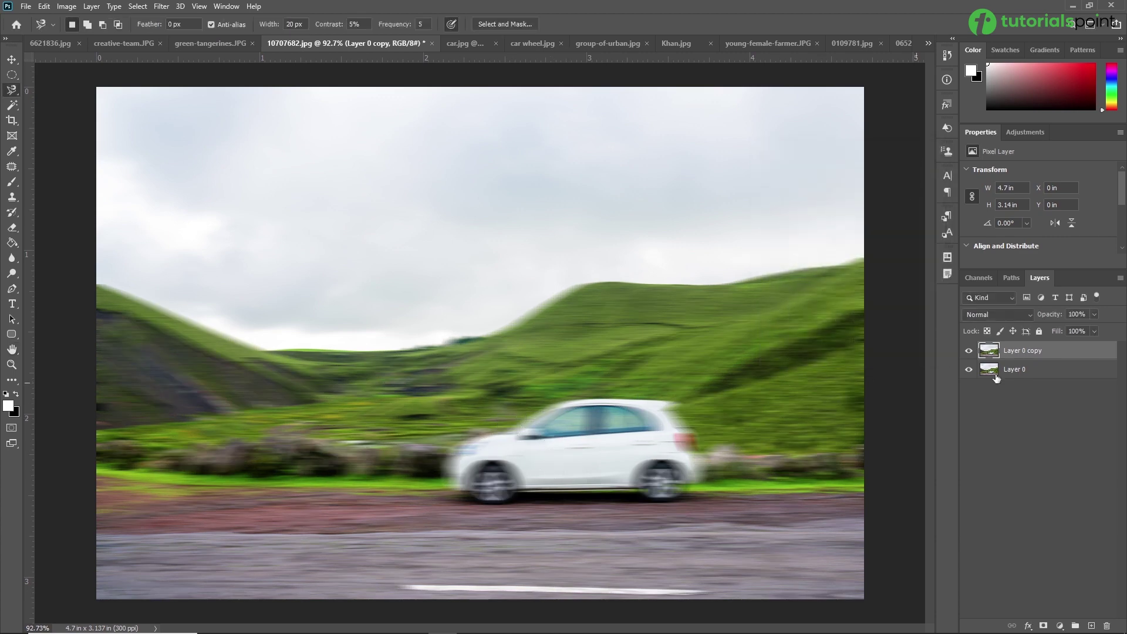
pyautogui.hotkey('ctrl', 'z')
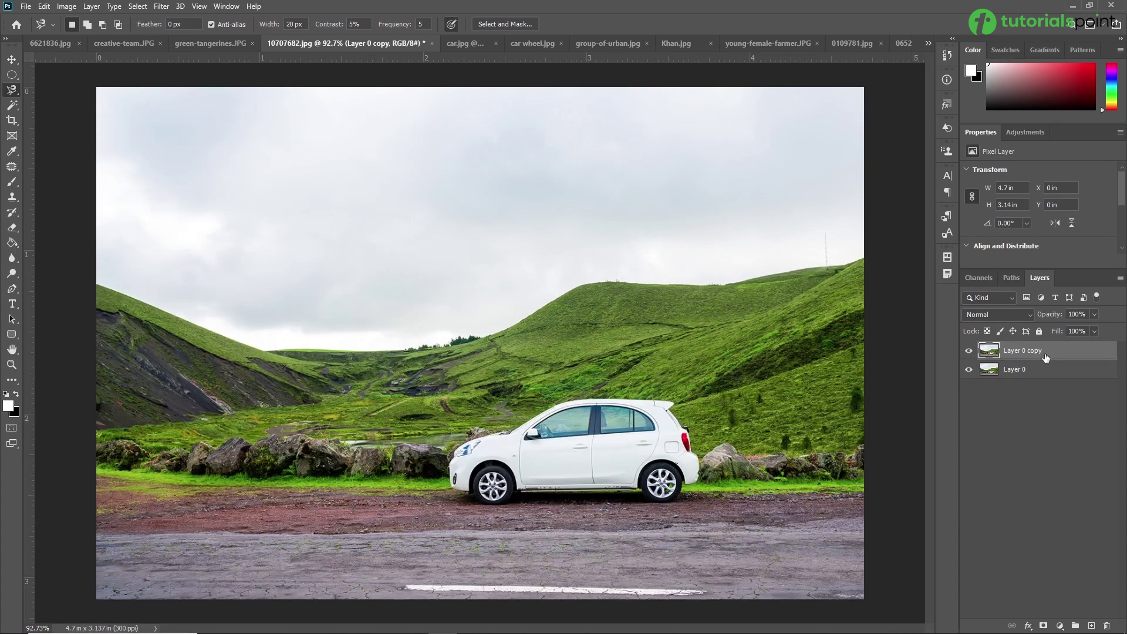
# Trace the white car on the Layer 0 copy with the Magnetic Lasso Tool and invert the selection to cover its surroundings
pyautogui.scroll(3, 570, 388)
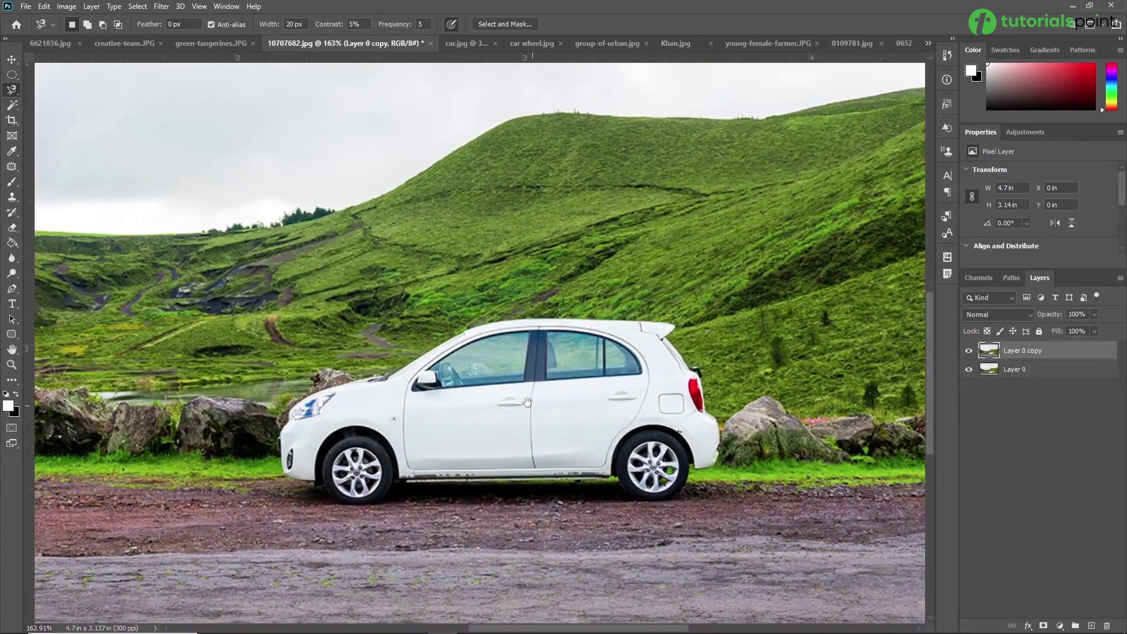
pyautogui.rightClick(12, 90)
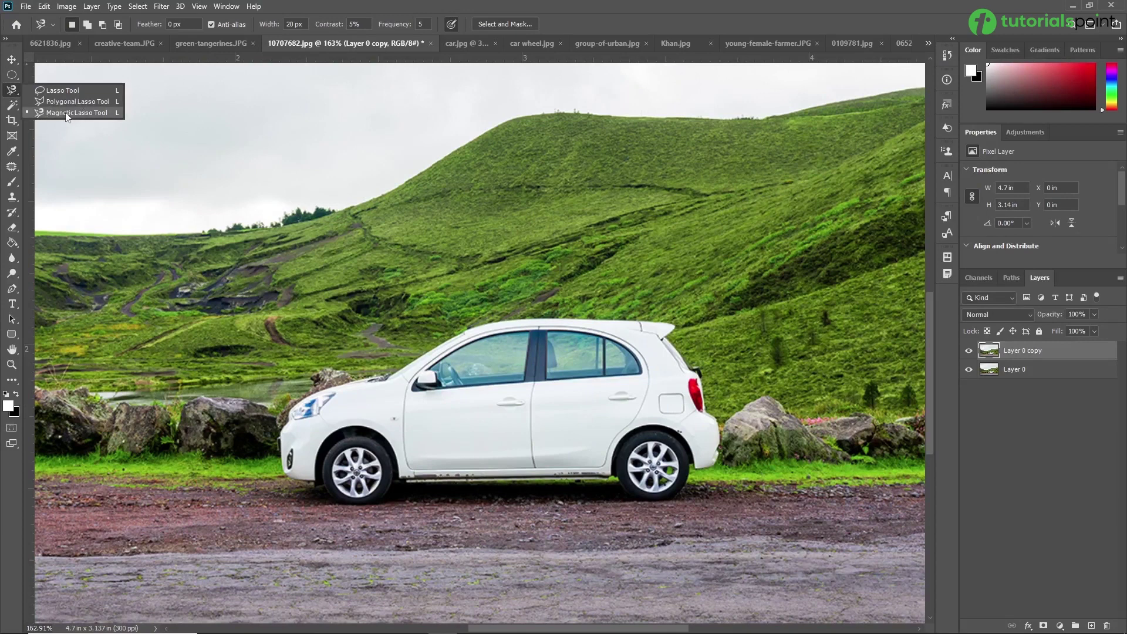
pyautogui.click(64, 113)
pyautogui.click(333, 386)
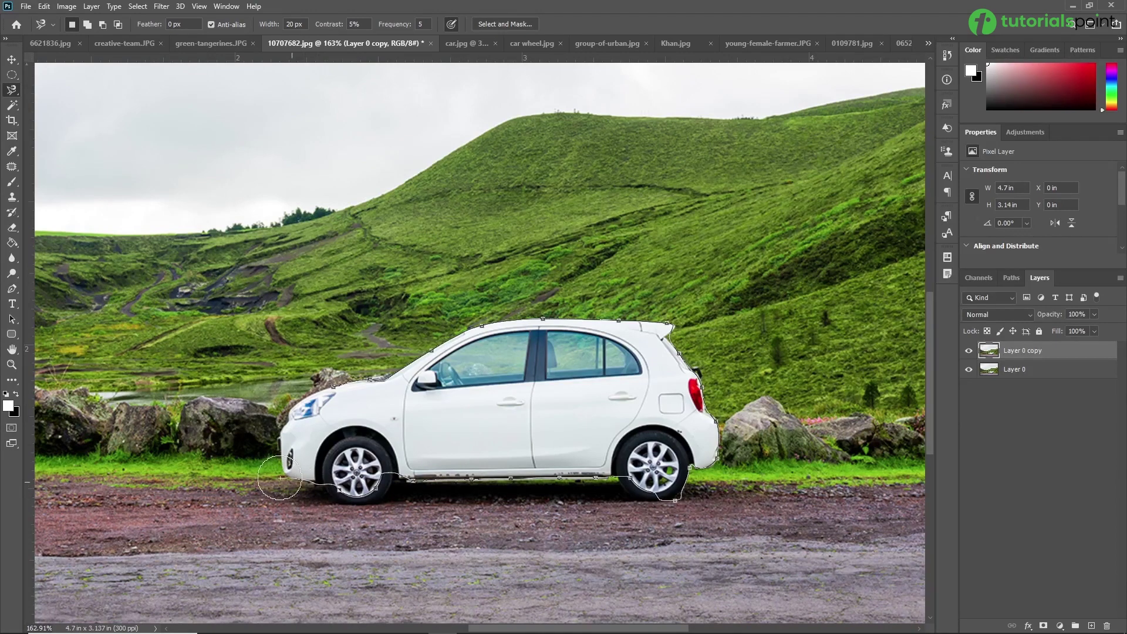
pyautogui.click(332, 387)
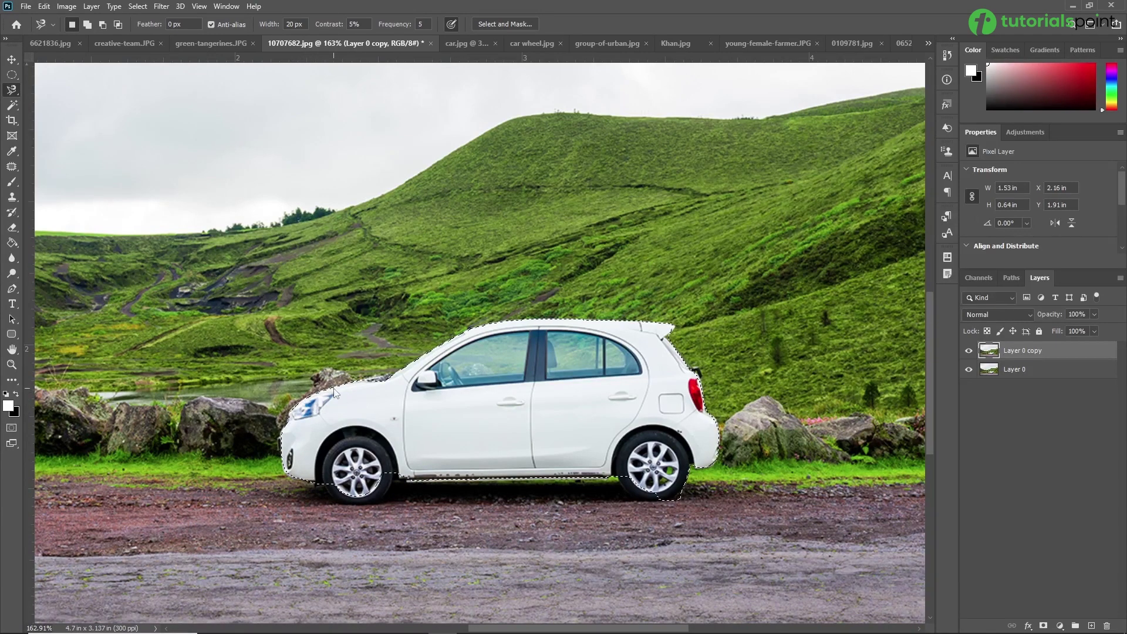
pyautogui.click(138, 6)
pyautogui.click(162, 56)
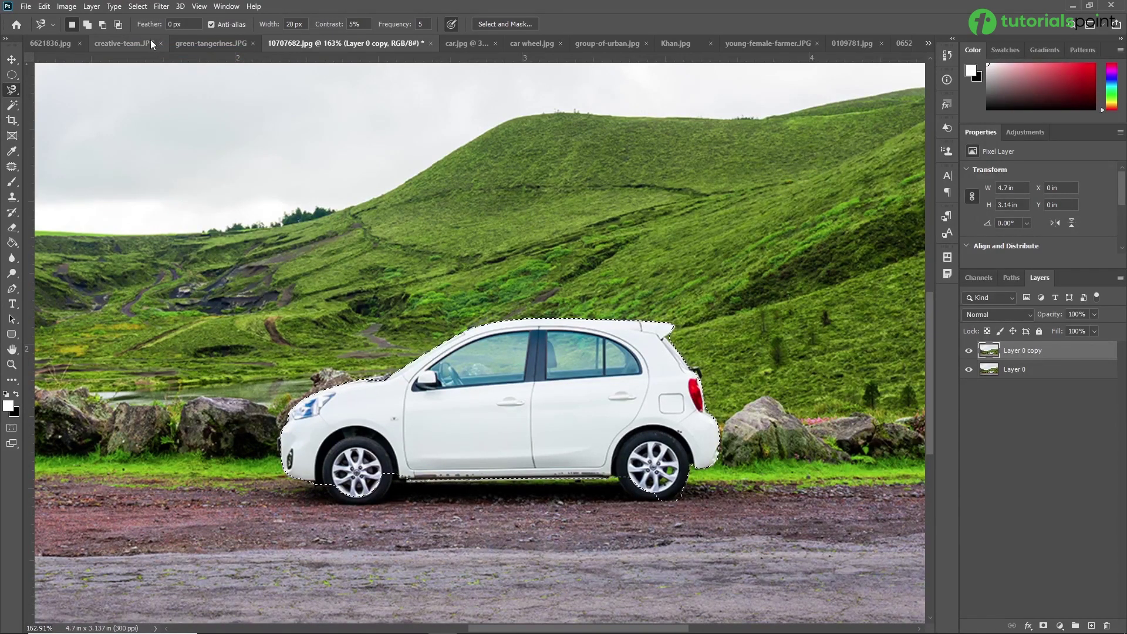
# Apply a Motion Blur with angle 0° and distance 50 pixels to the selected surroundings of the car and clear the selection
pyautogui.click(161, 7)
pyautogui.moveTo(176, 139)
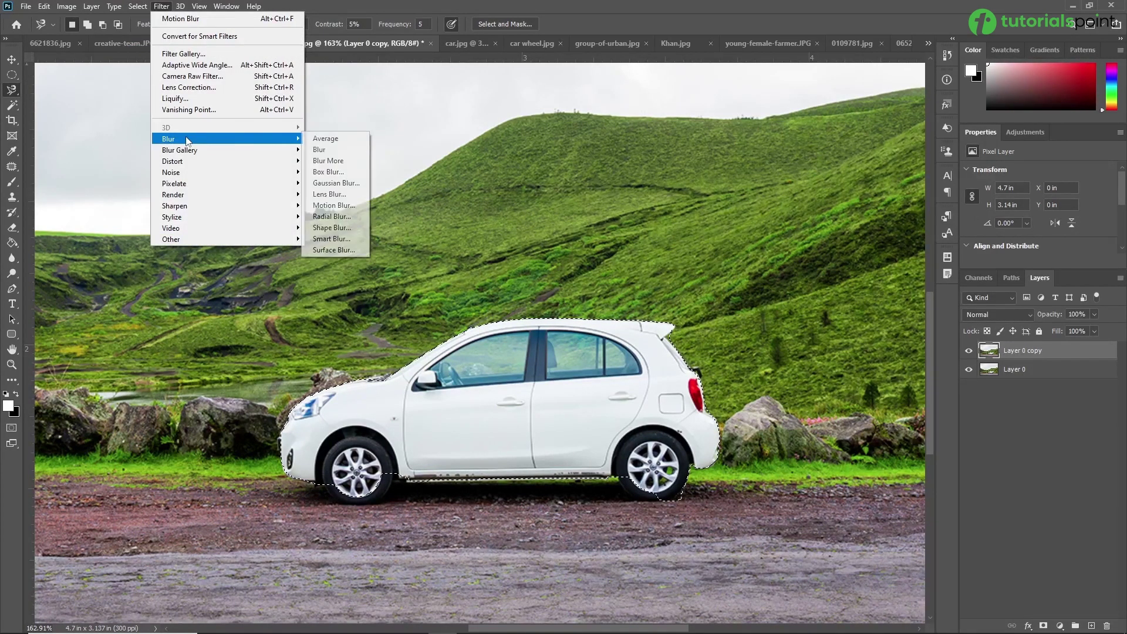
pyautogui.click(351, 212)
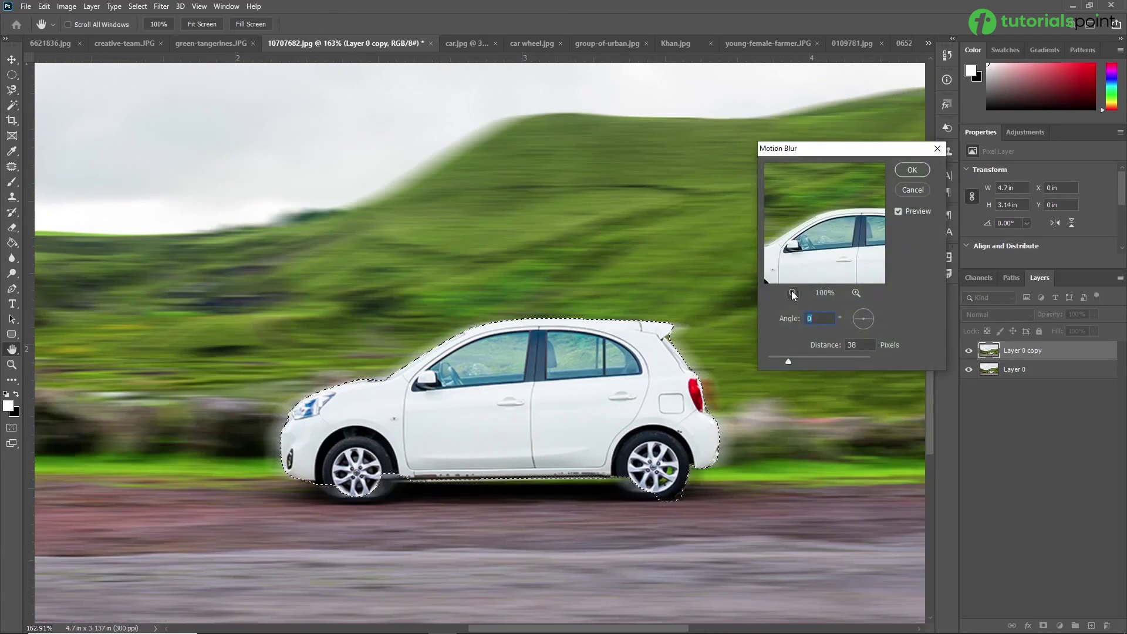
pyautogui.moveTo(789, 362); pyautogui.dragTo(795, 361)
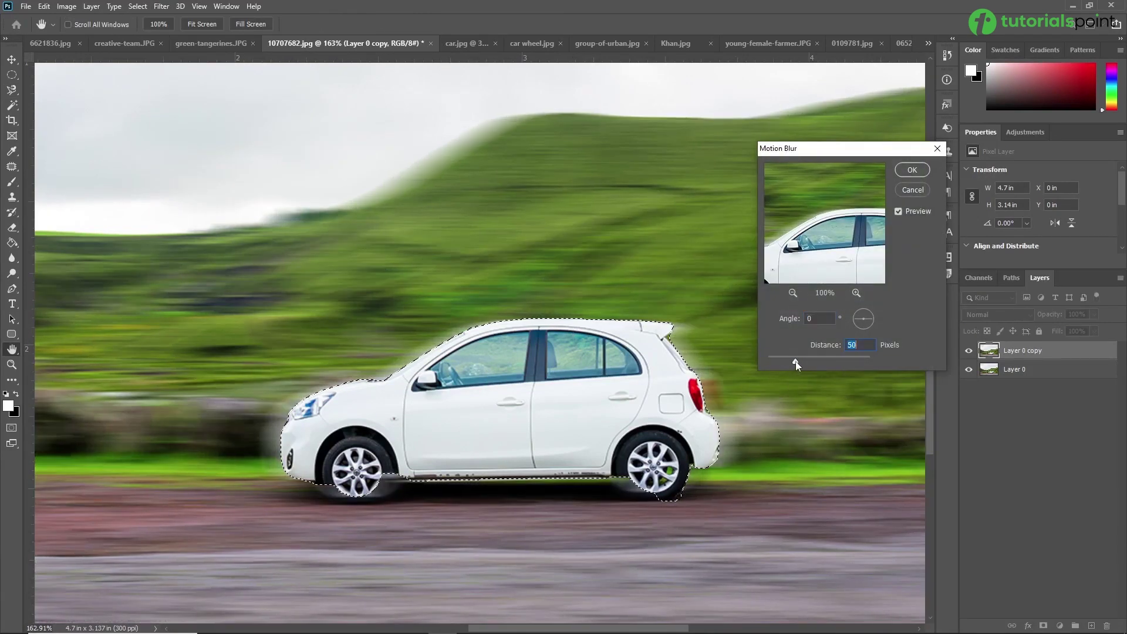
pyautogui.click(912, 170)
pyautogui.press('l')
pyautogui.scroll(-3, 748, 276)
pyautogui.scroll(-1, 748, 276)
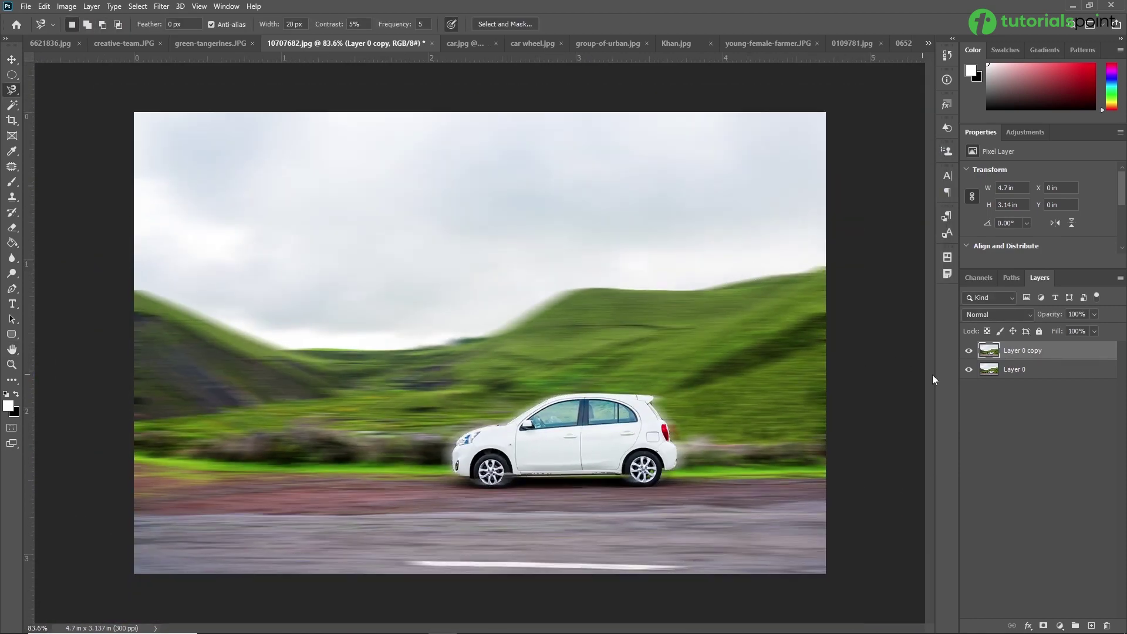
# Compare the motion-blurred scene with the original photo by hiding and showing the Layer 0 copy
pyautogui.click(968, 351)
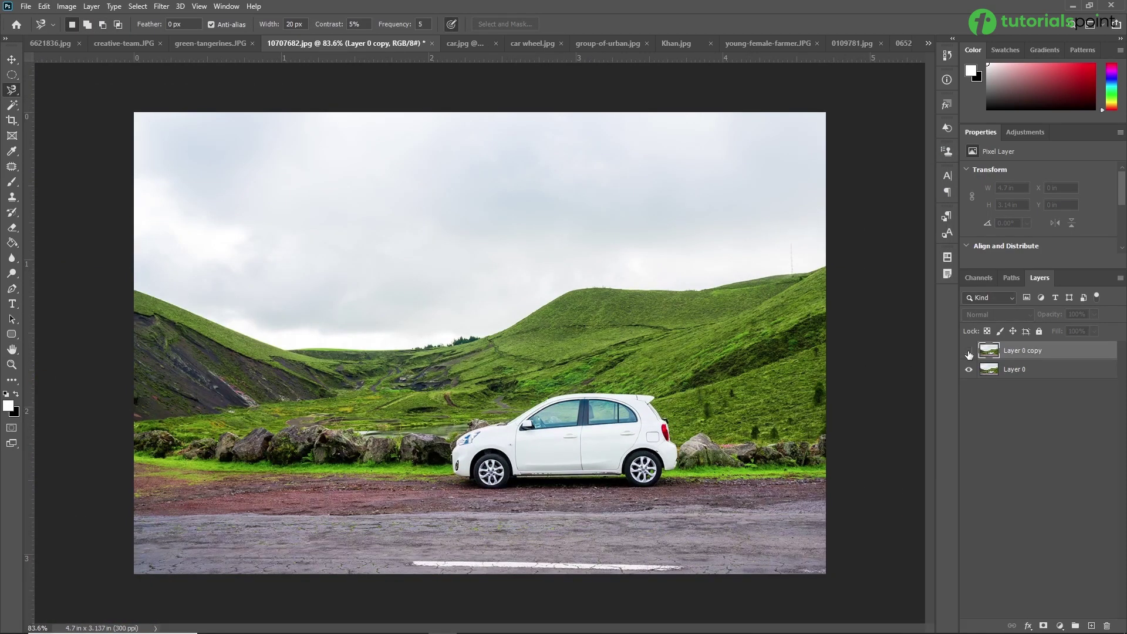
pyautogui.click(968, 352)
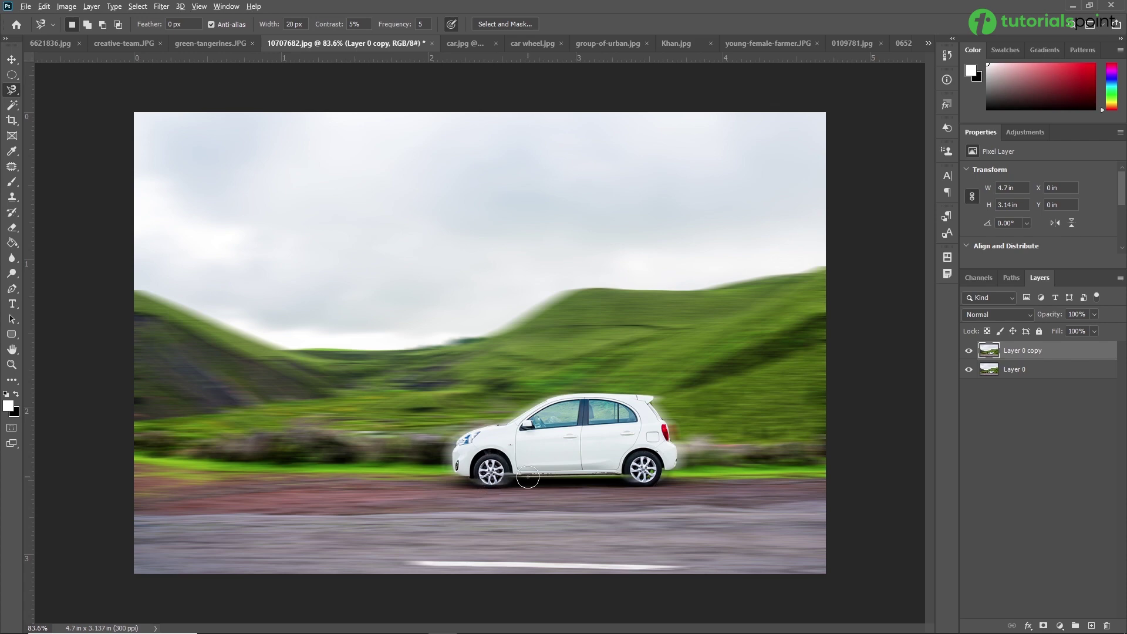
pyautogui.scroll(-1, 527, 477)
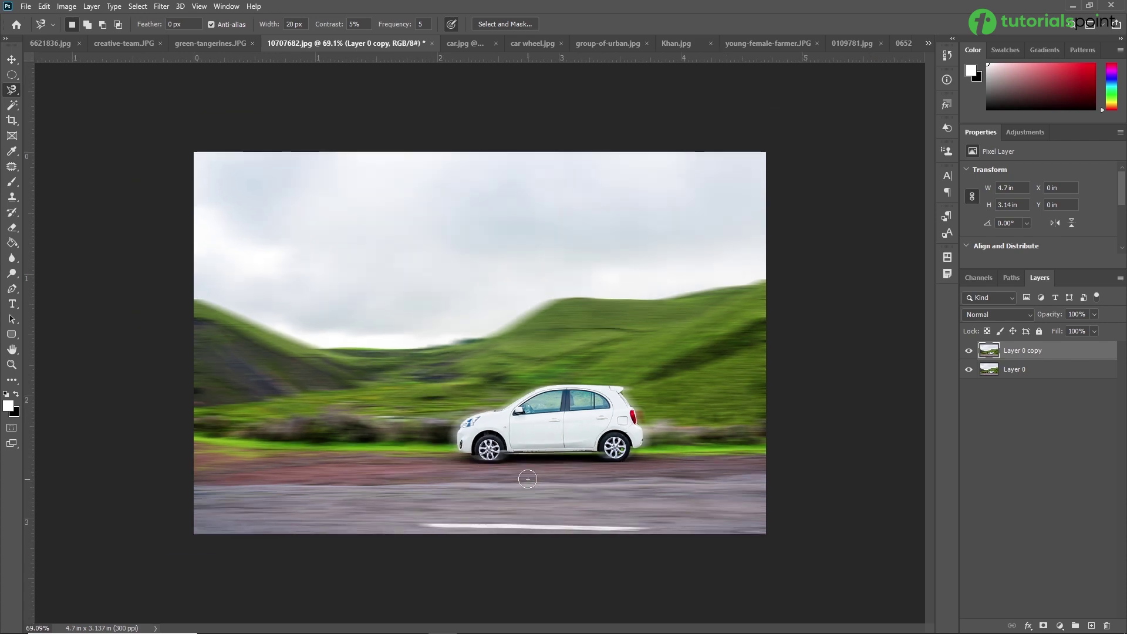
pyautogui.scroll(1, 531, 476)
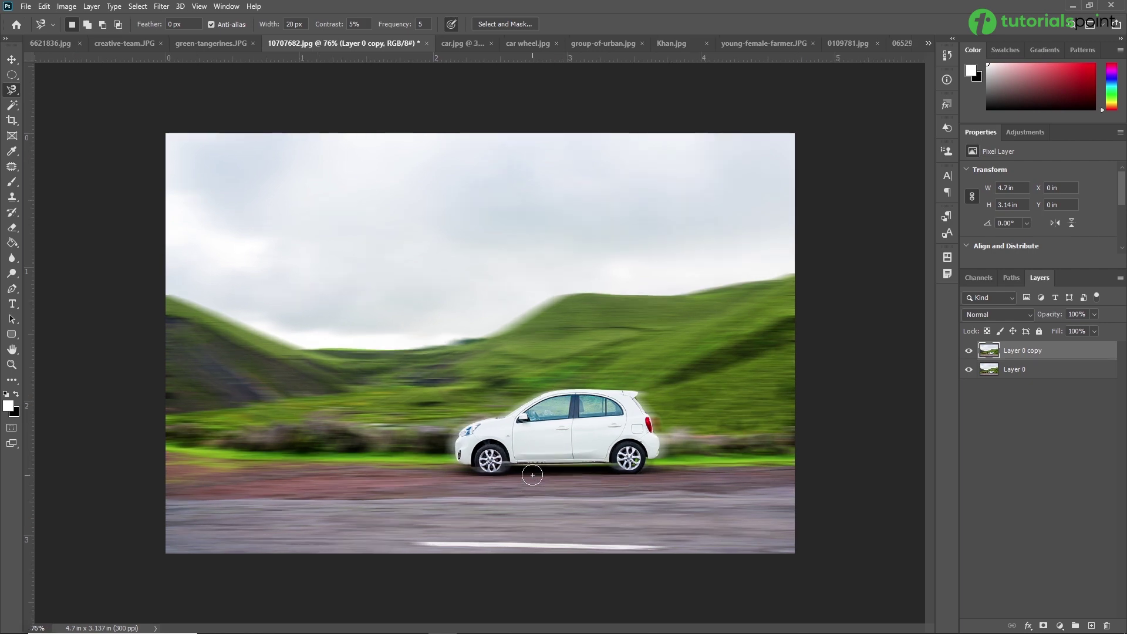
# In car.jpg, duplicate Layer 0 and apply a Radial Blur to the copy with amount 9, Spin method and Good quality
pyautogui.hotkey('ctrl', 'Tab')
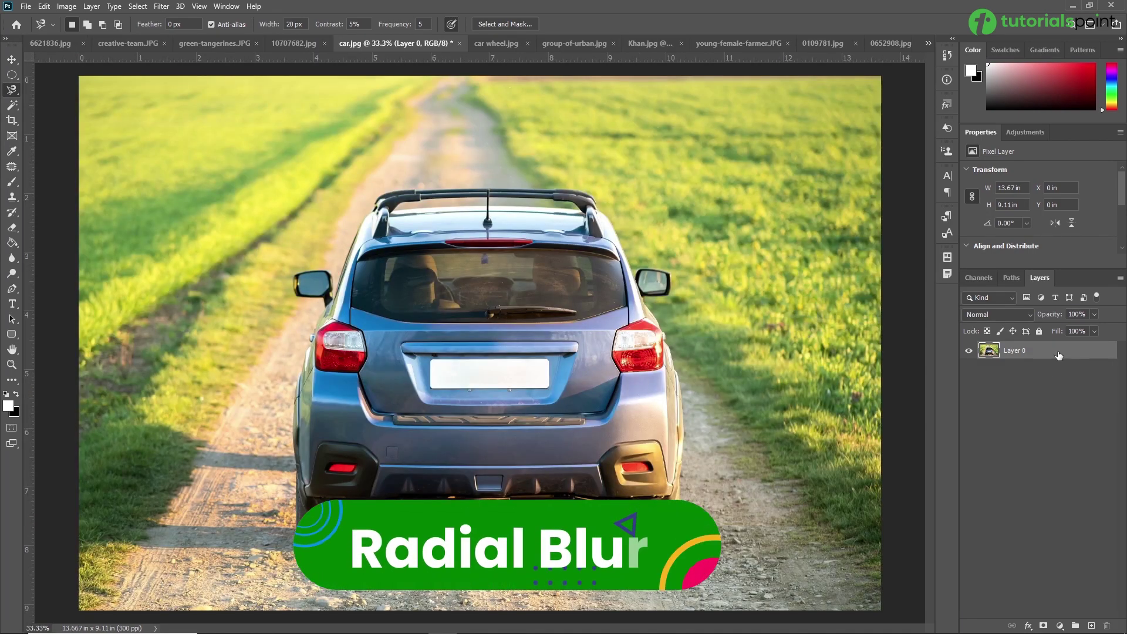
pyautogui.hotkey('ctrl', 'j')
pyautogui.click(158, 7)
pyautogui.moveTo(176, 138)
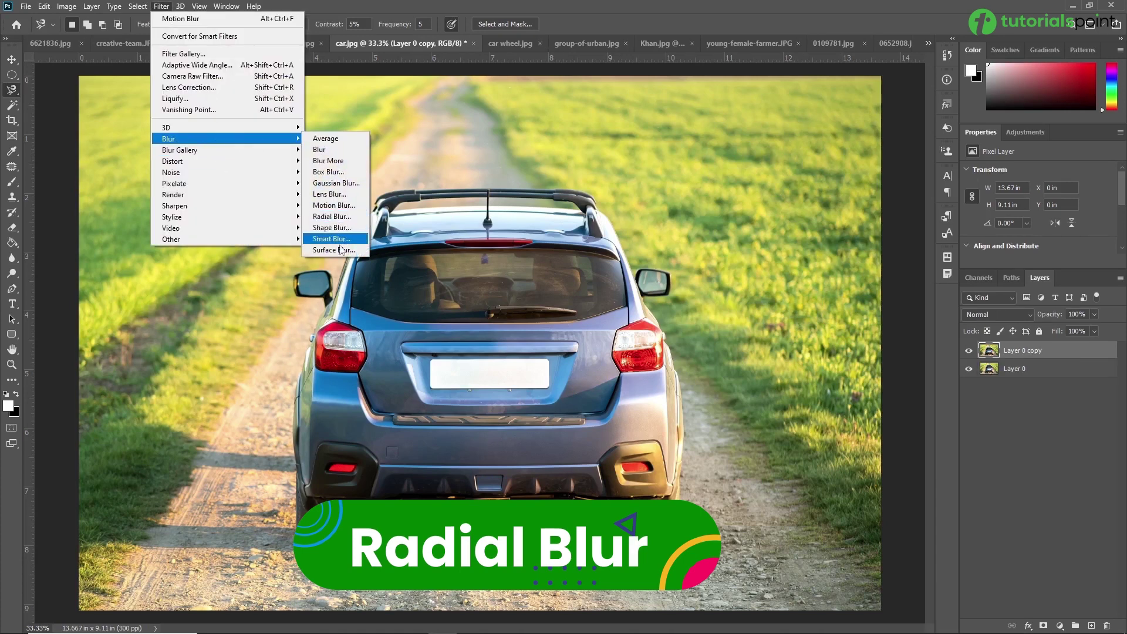
pyautogui.click(334, 215)
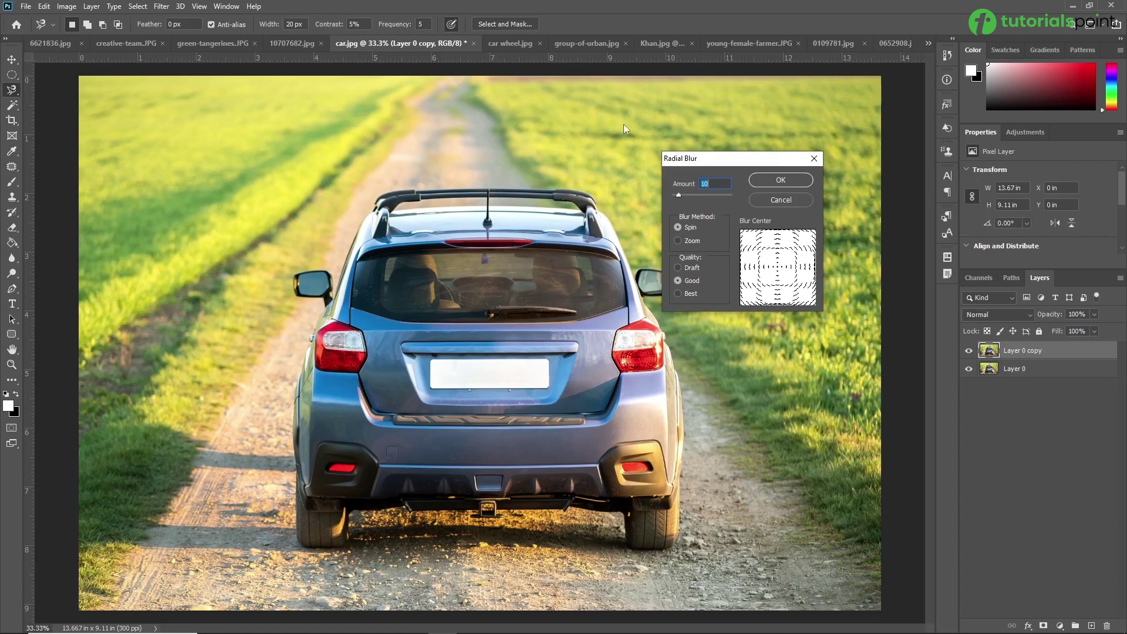
pyautogui.moveTo(702, 159); pyautogui.dragTo(696, 186)
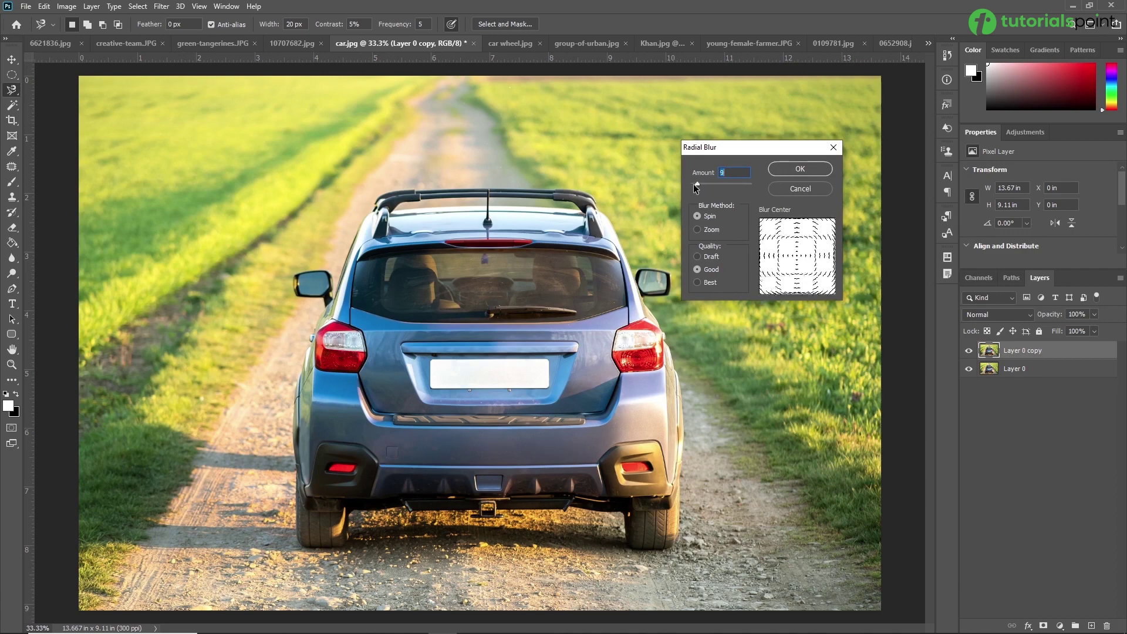
pyautogui.click(799, 170)
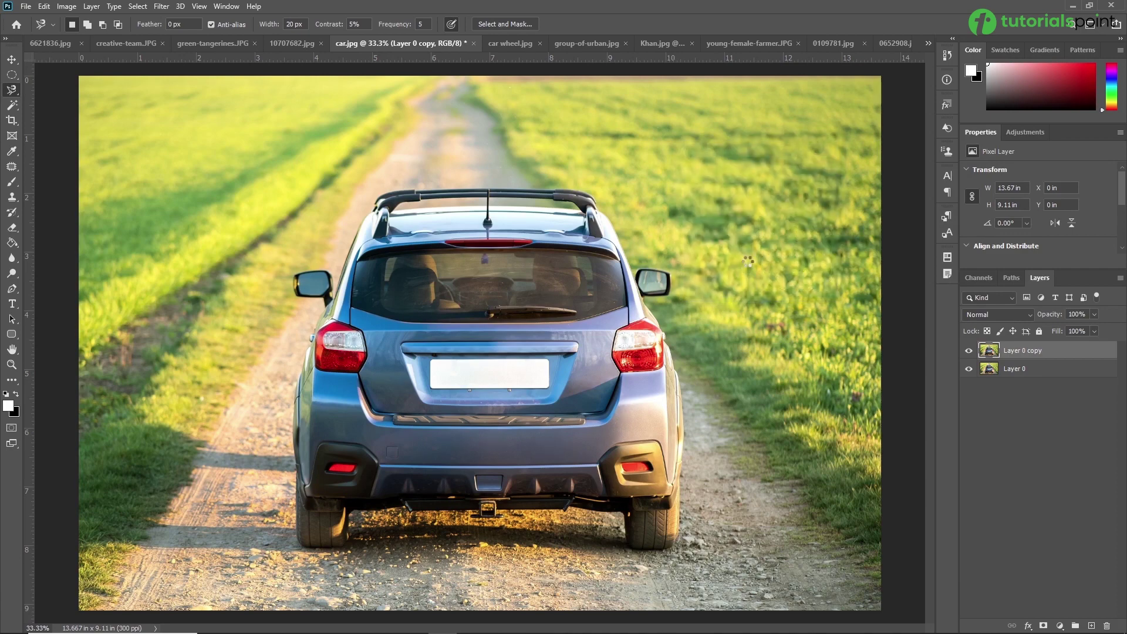
# Compare the radial-blurred copy with the original car photo by hiding and showing it, and delete the copy
pyautogui.click(969, 352)
pyautogui.click(969, 352)
pyautogui.click(969, 353)
pyautogui.click(969, 352)
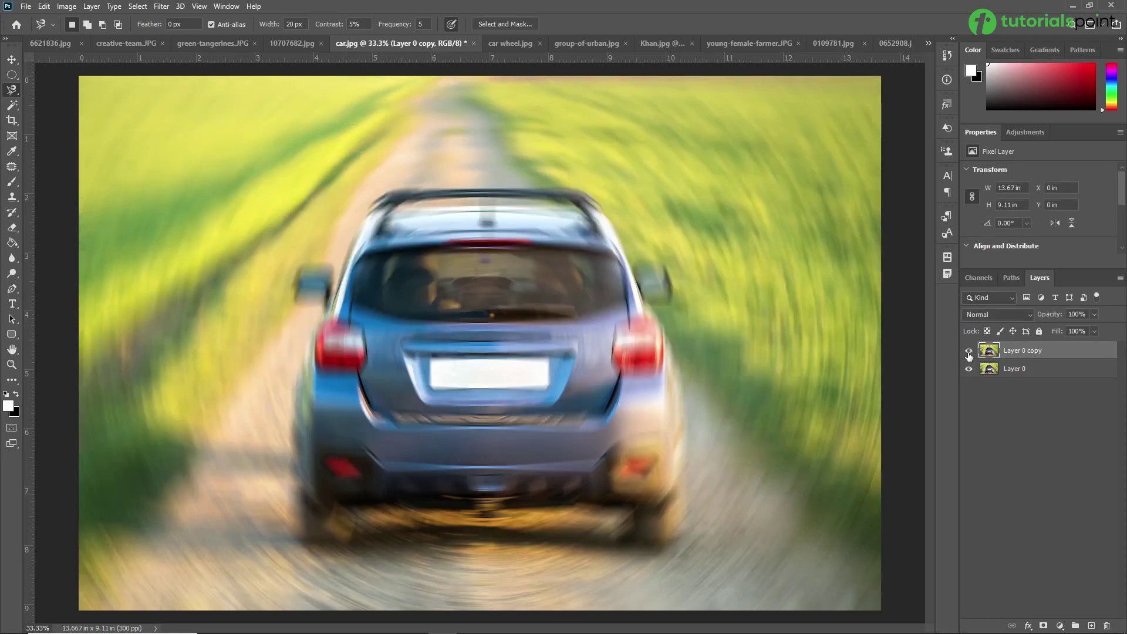
pyautogui.click(969, 353)
pyautogui.click(969, 352)
pyautogui.click(969, 352)
pyautogui.press('Delete')
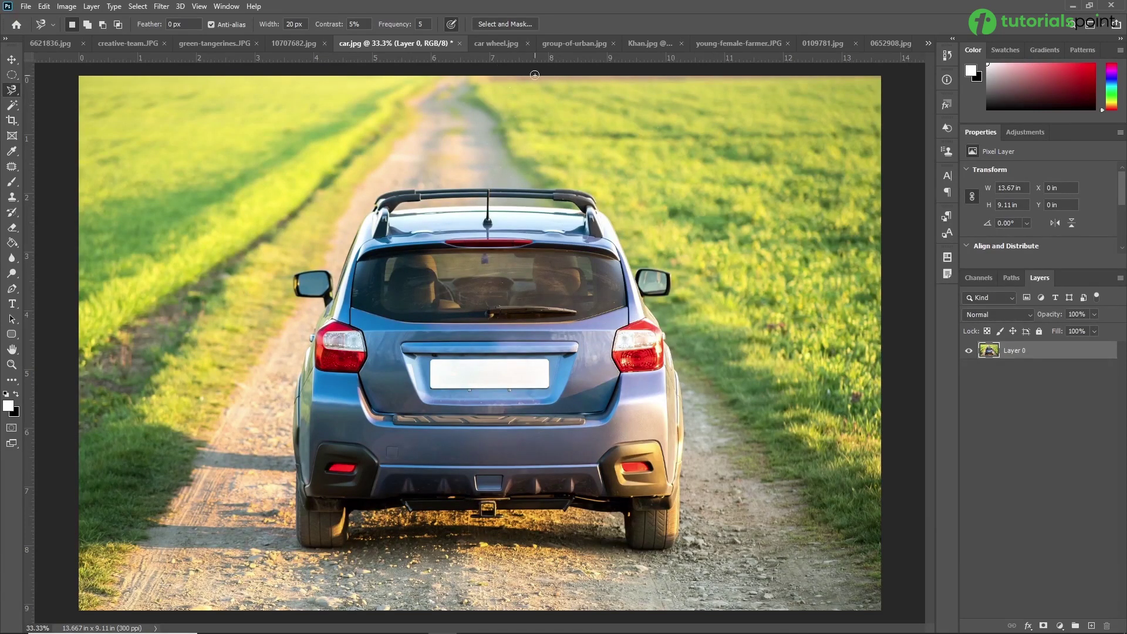
# In Khan.jpg, duplicate Layer 0 and apply a Smart Blur to the copy with radius 1.7, threshold 43.0, Low quality and Normal mode
pyautogui.click(631, 42)
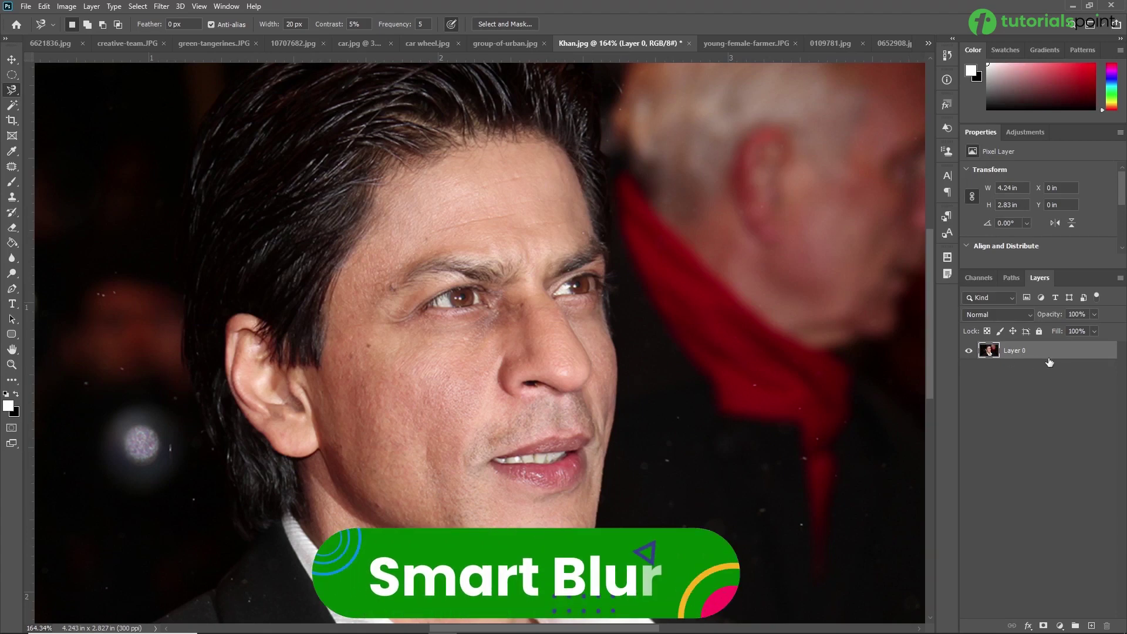
pyautogui.hotkey('ctrl', 'j')
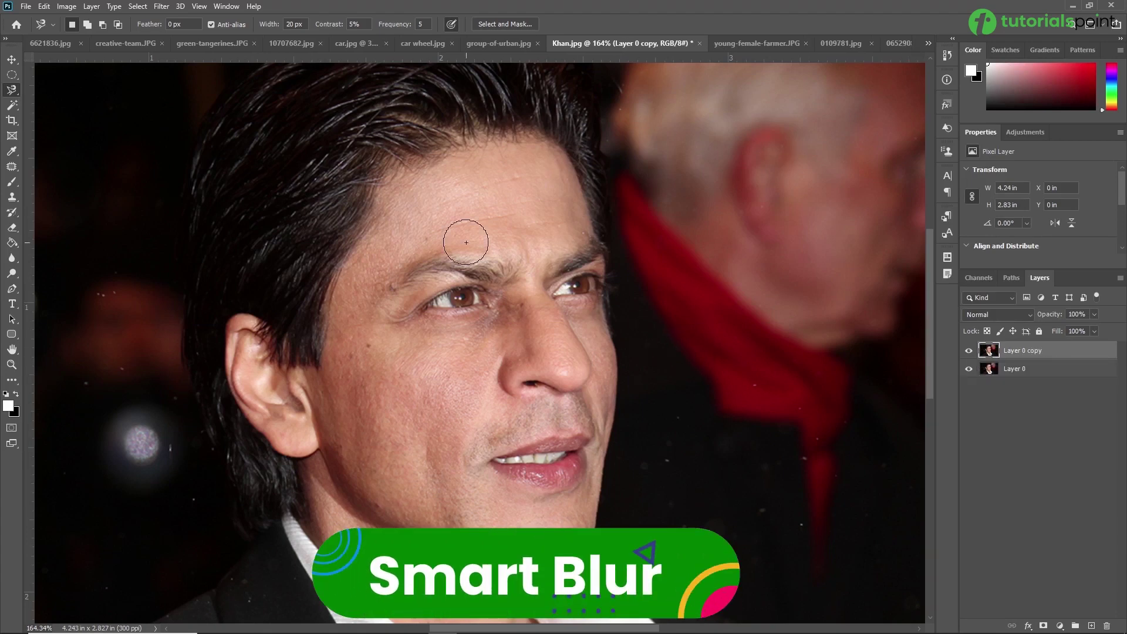
pyautogui.scroll(1, 515, 323)
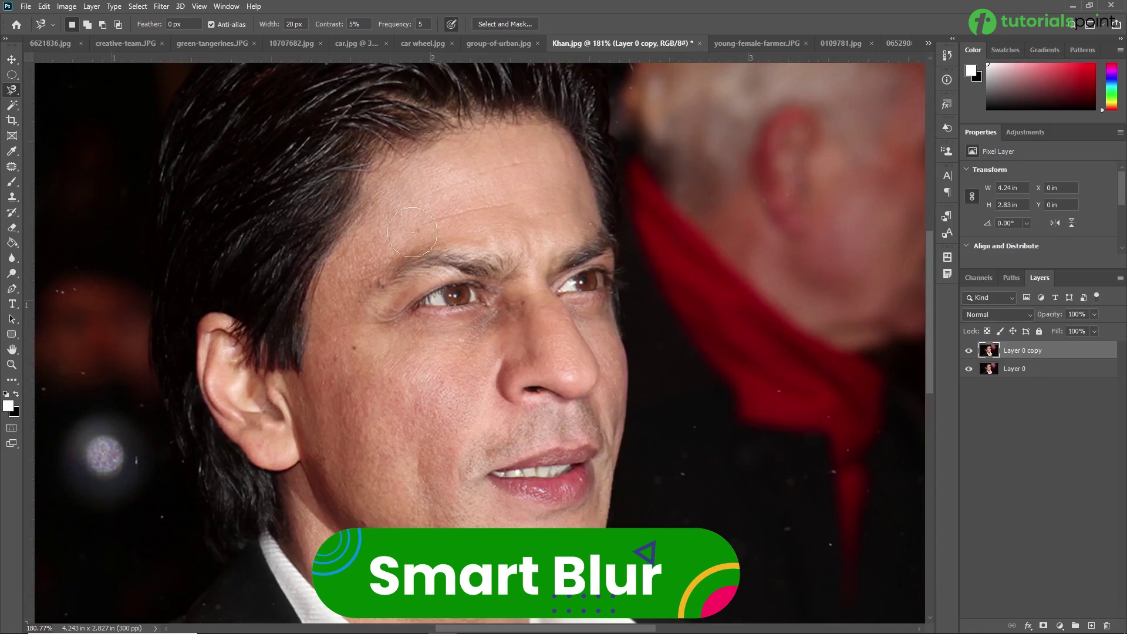
pyautogui.scroll(-3, 259, 114)
pyautogui.click(159, 7)
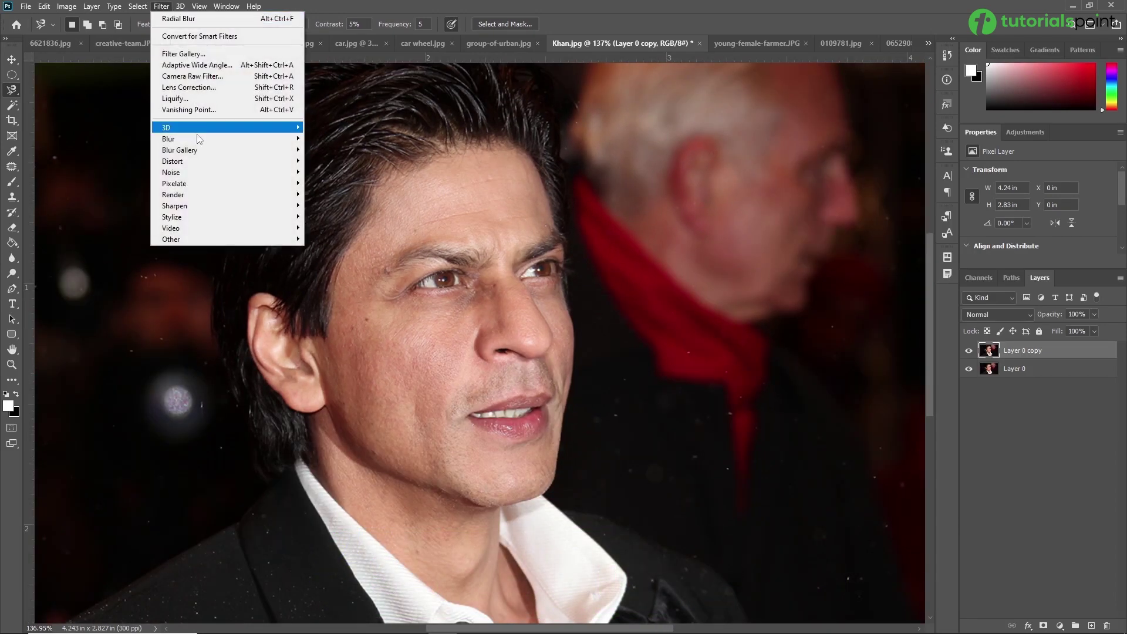
pyautogui.moveTo(282, 139)
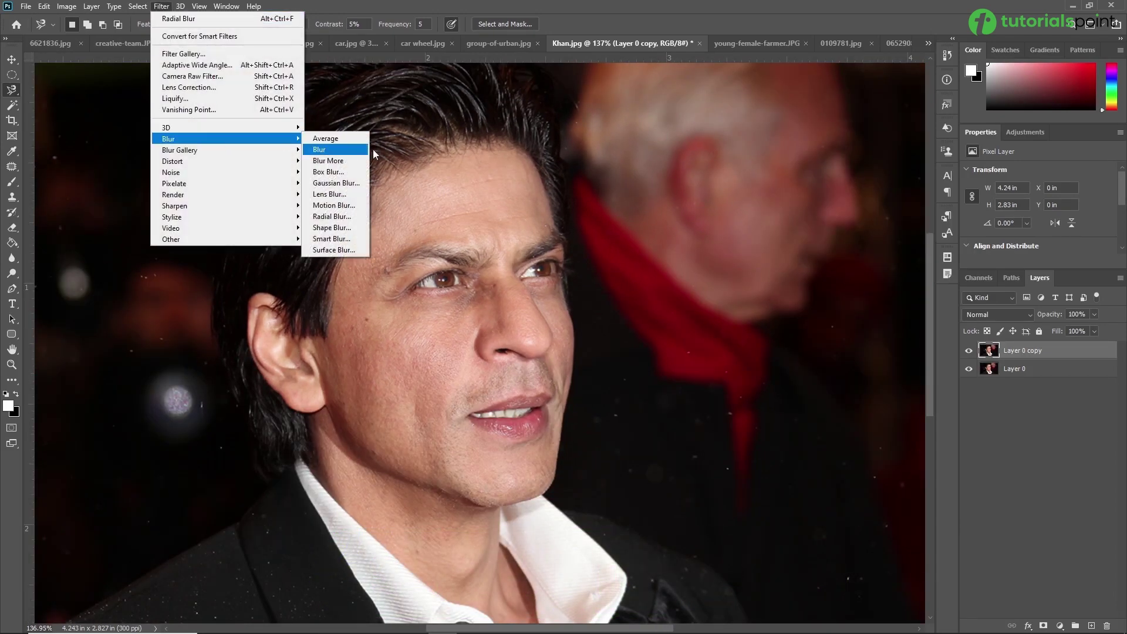
pyautogui.click(332, 238)
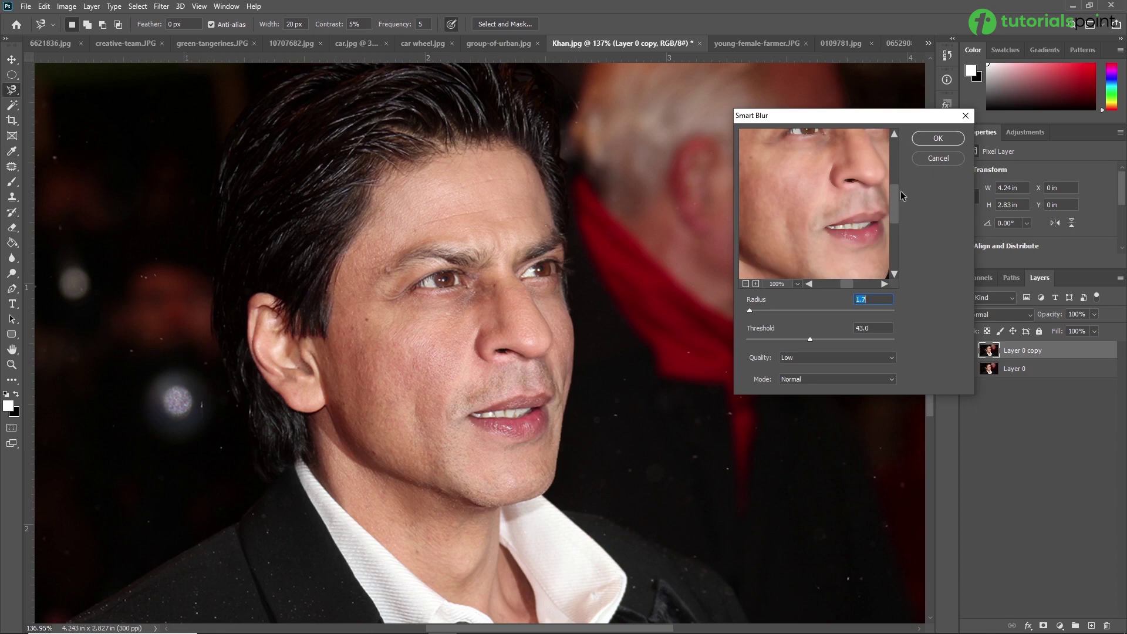
pyautogui.click(938, 138)
# Compare the smart-blurred portrait with the original by hiding and showing the Layer 0 copy, and delete that copy
pyautogui.click(968, 350)
pyautogui.click(968, 351)
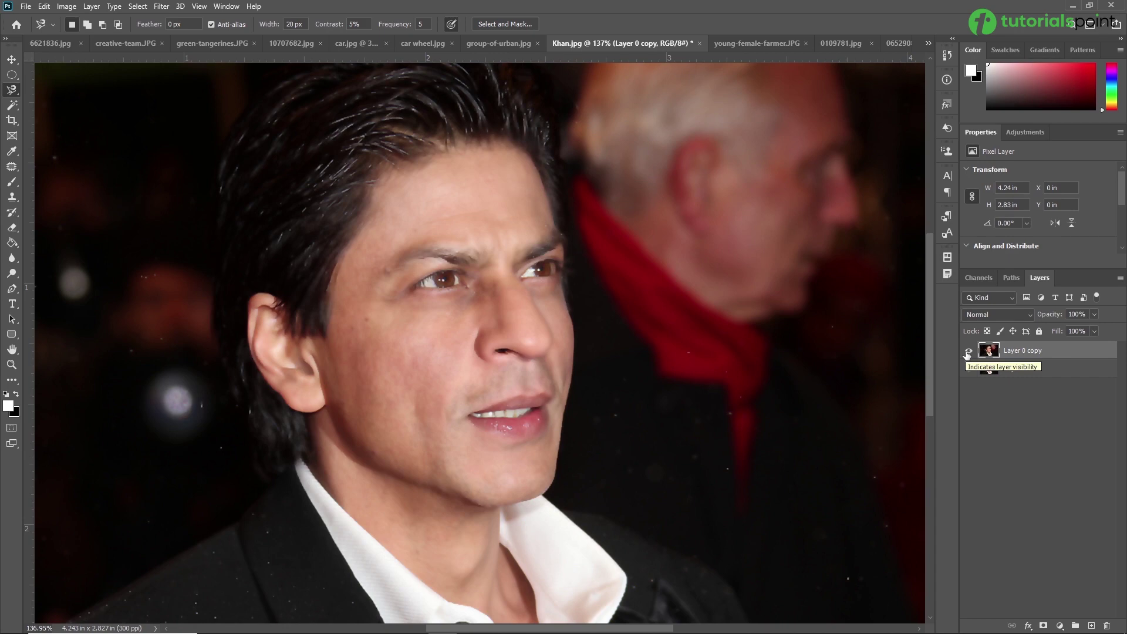
pyautogui.click(969, 351)
pyautogui.click(969, 351)
pyautogui.click(968, 351)
pyautogui.click(969, 351)
pyautogui.click(969, 351)
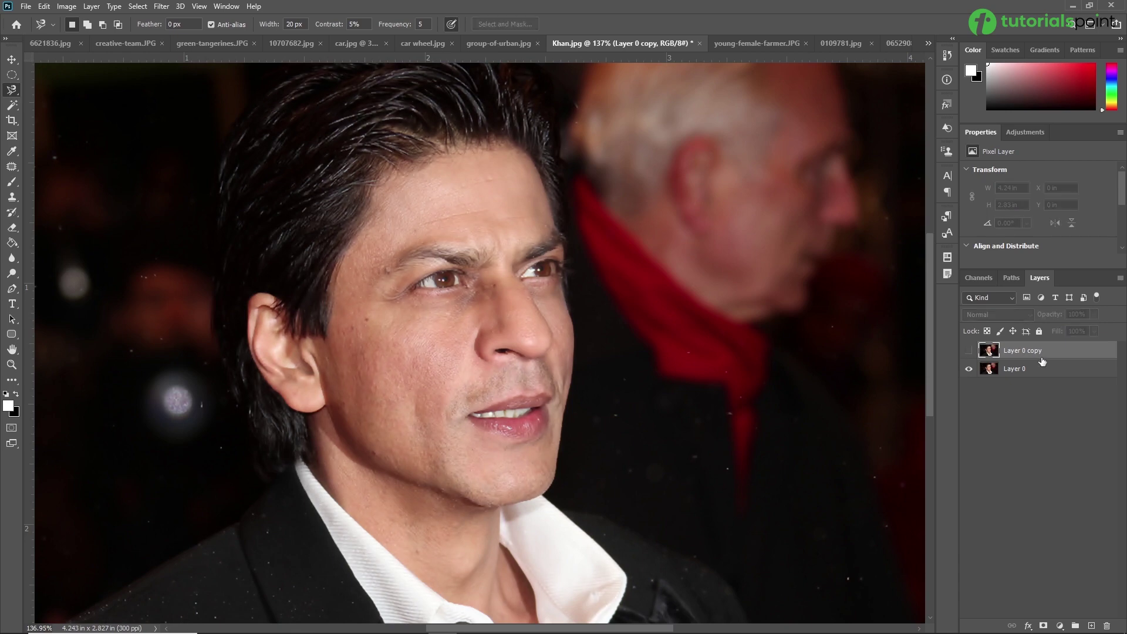
pyautogui.press('Delete')
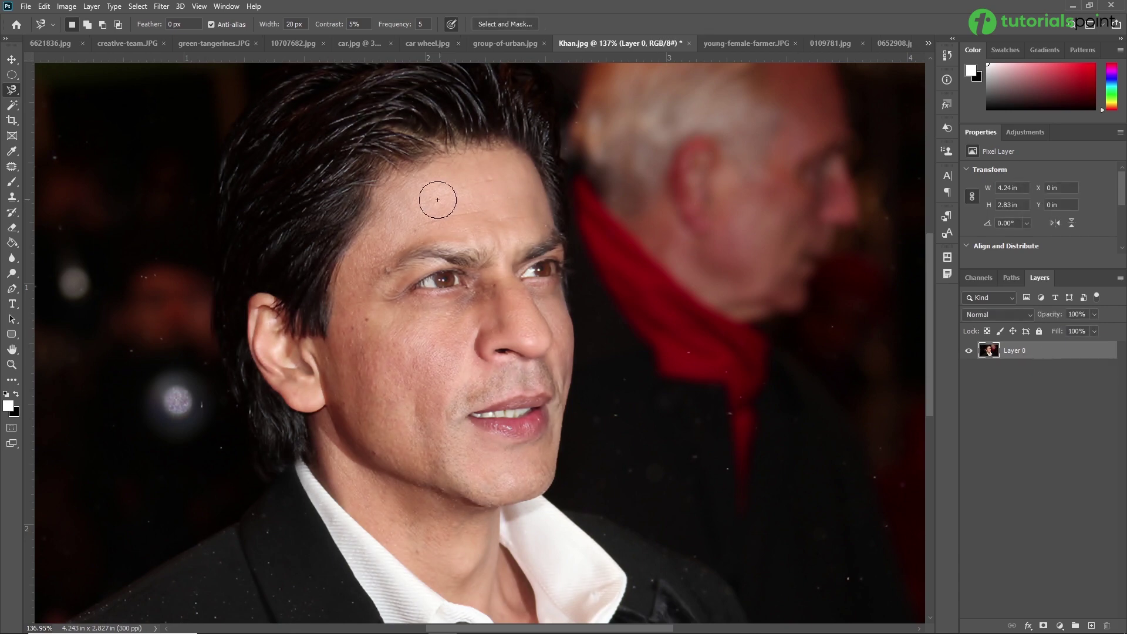
# Try a Surface Blur with radius 13 pixels and threshold 15 levels directly on the portrait's Layer 0 and undo it
pyautogui.click(160, 7)
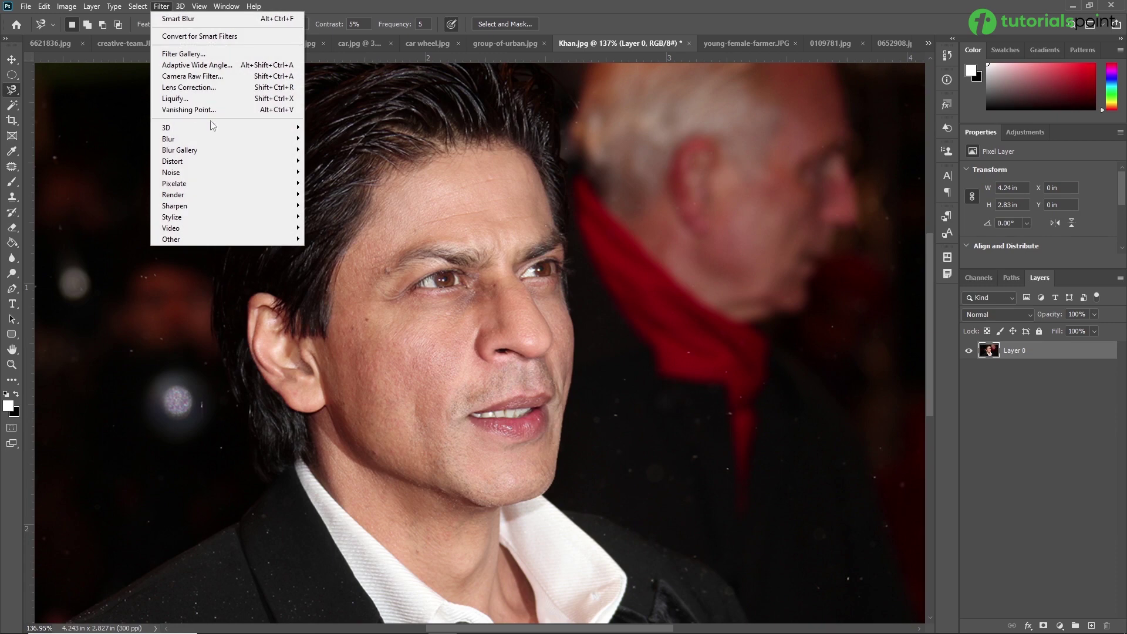
pyautogui.moveTo(229, 138)
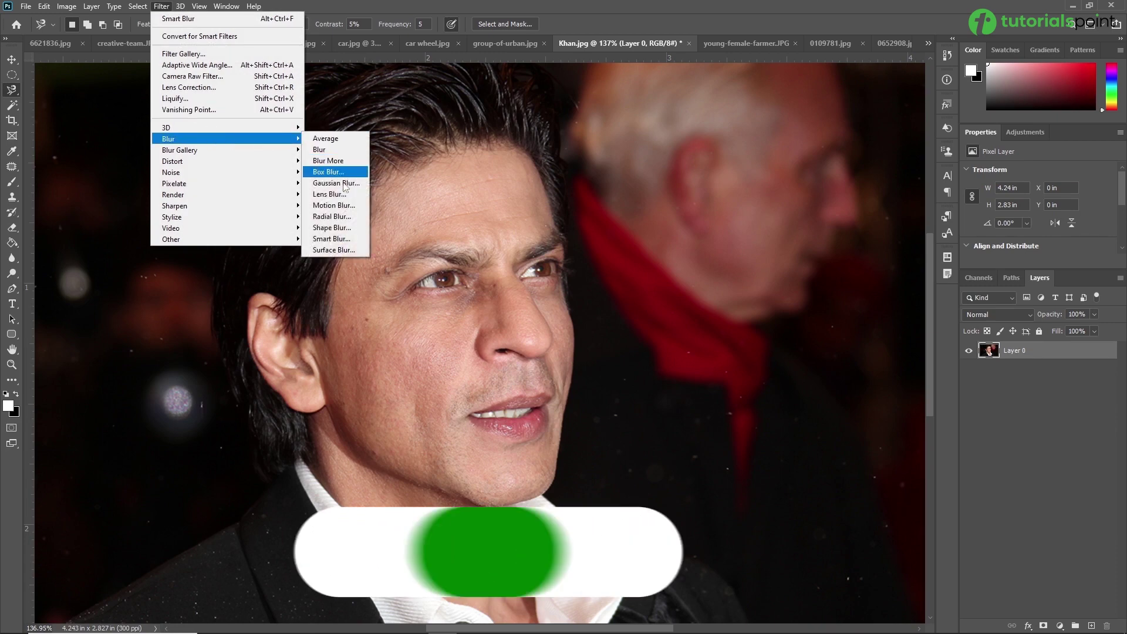
pyautogui.click(339, 250)
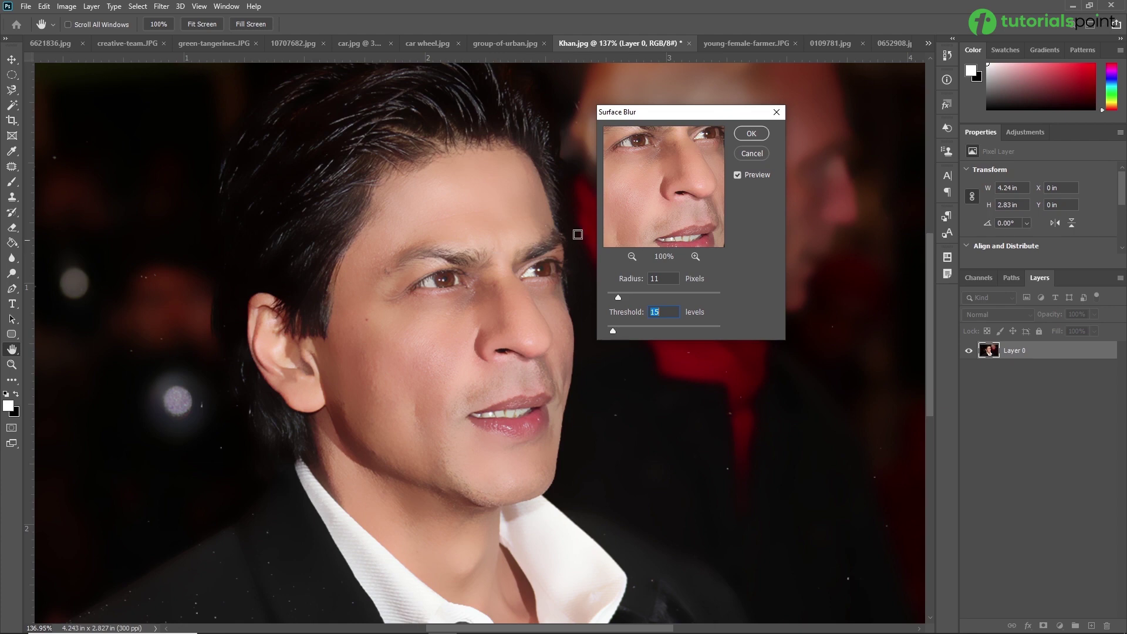
pyautogui.moveTo(664, 117); pyautogui.dragTo(718, 114)
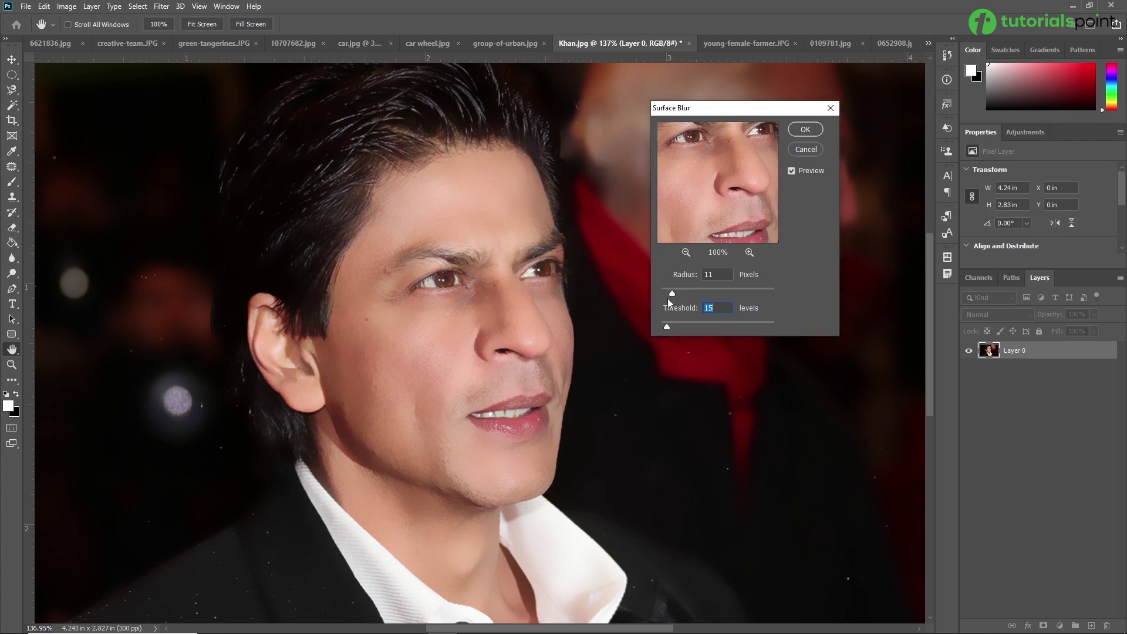
pyautogui.moveTo(676, 294); pyautogui.dragTo(673, 294)
pyautogui.click(805, 130)
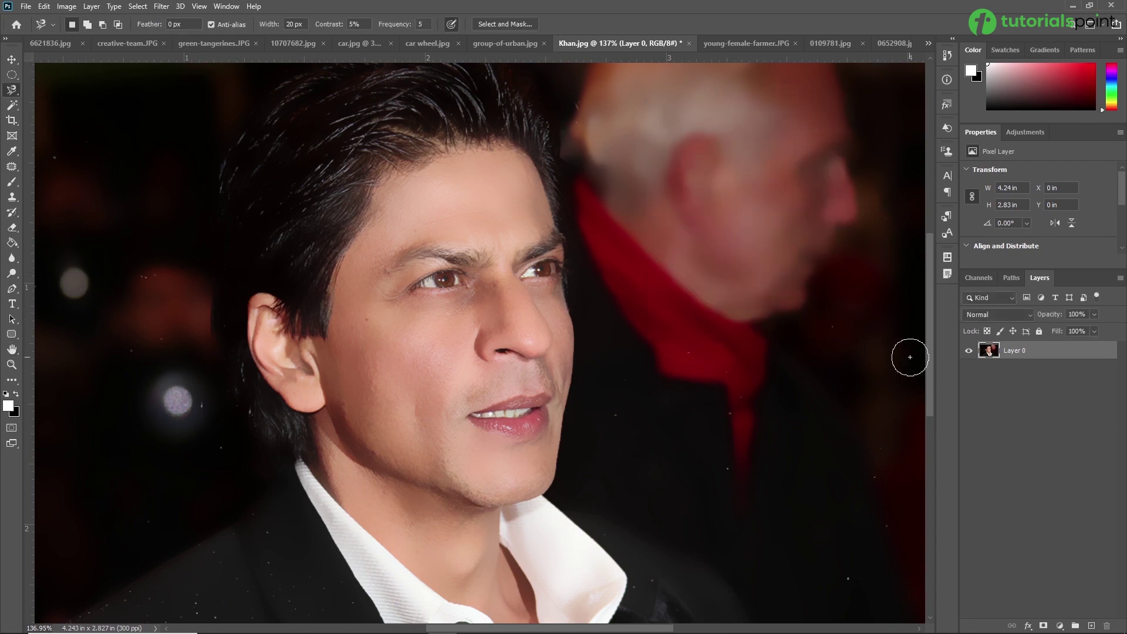
pyautogui.hotkey('ctrl', 'z')
# Duplicate the portrait's Layer 0 and apply a Surface Blur to the copy with radius 13 pixels and threshold 15 levels
pyautogui.hotkey('ctrl', 'j')
pyautogui.click(160, 8)
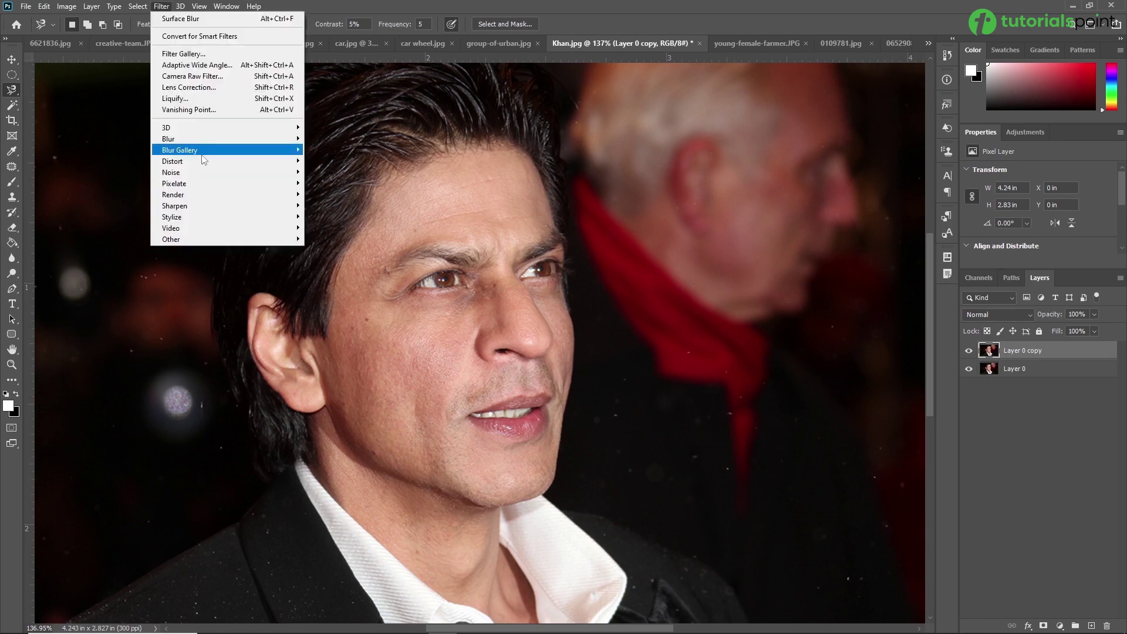
pyautogui.moveTo(205, 139)
pyautogui.click(351, 251)
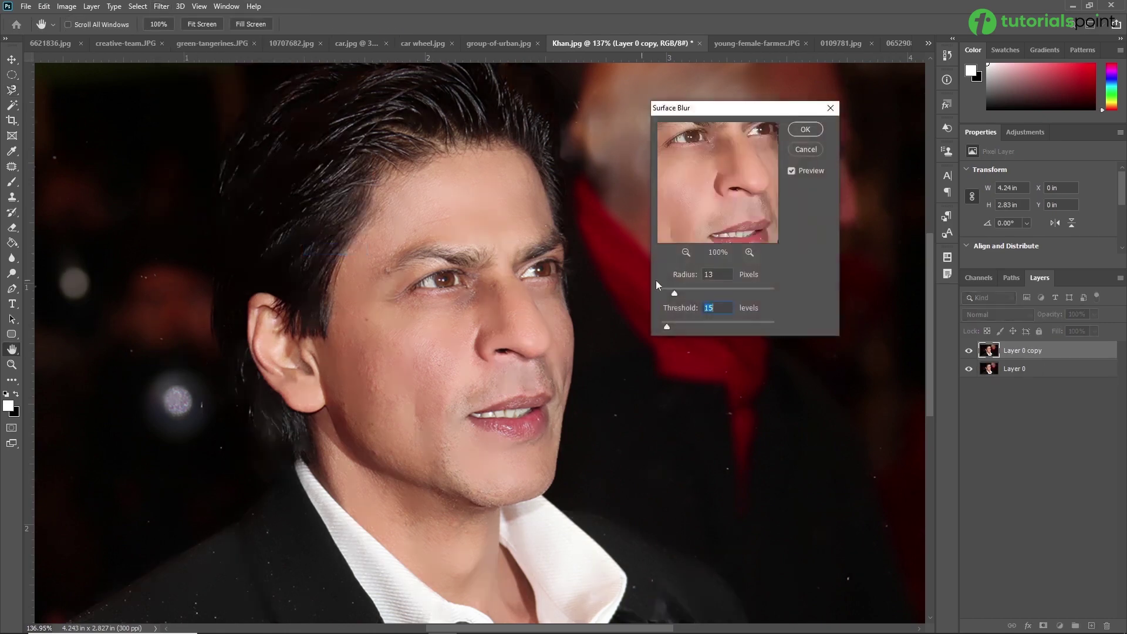
pyautogui.click(804, 126)
# Compare the surface-blurred skin with the original portrait by hiding and showing the Layer 0 copy
pyautogui.click(968, 351)
pyautogui.click(969, 351)
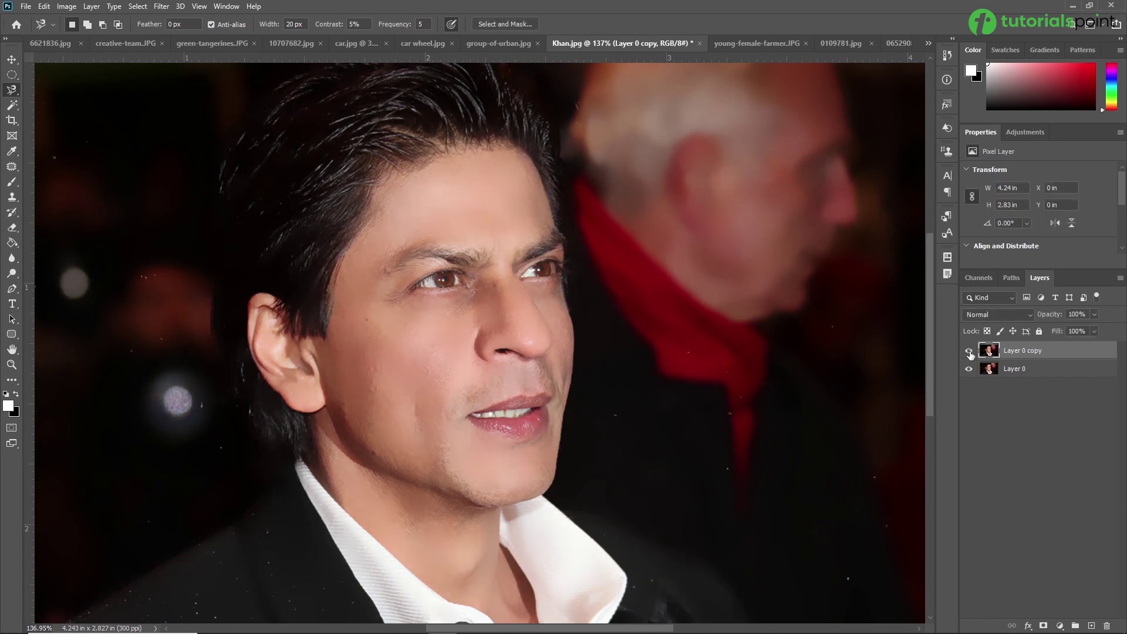
pyautogui.click(969, 352)
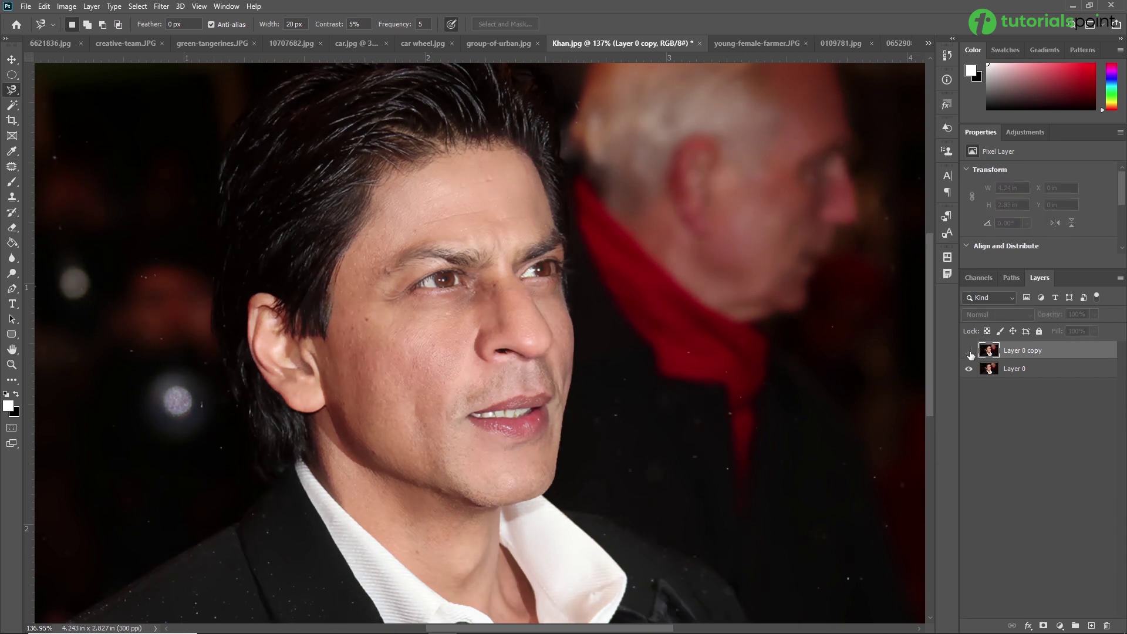
pyautogui.scroll(-3, 627, 350)
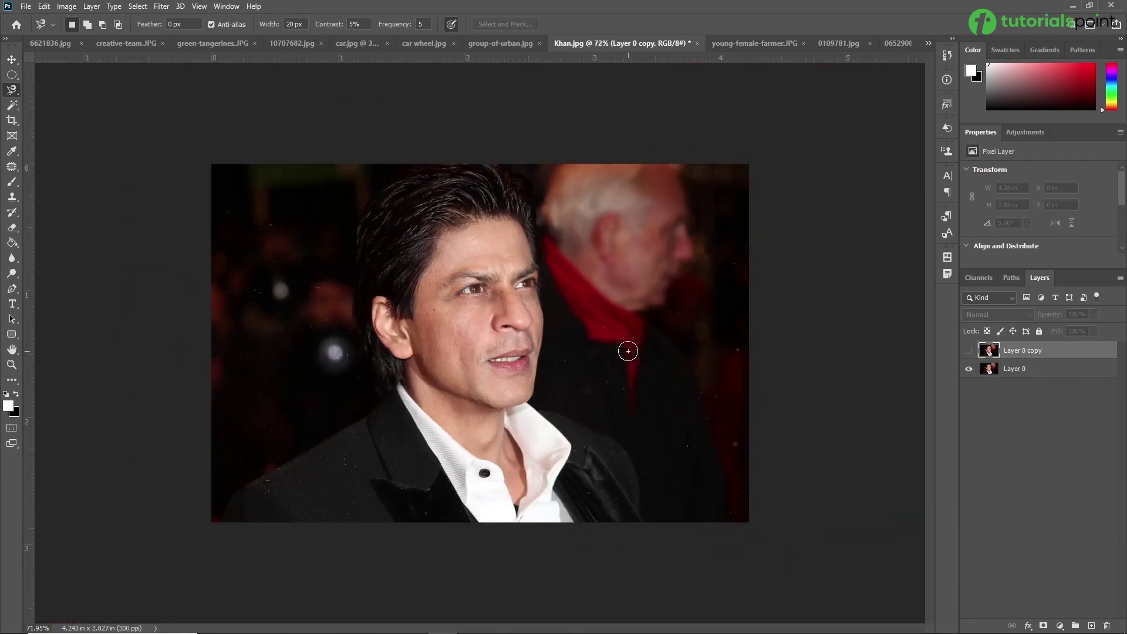
pyautogui.scroll(2, 628, 353)
pyautogui.scroll(1, 628, 352)
pyautogui.moveTo(603, 262); pyautogui.dragTo(593, 244)
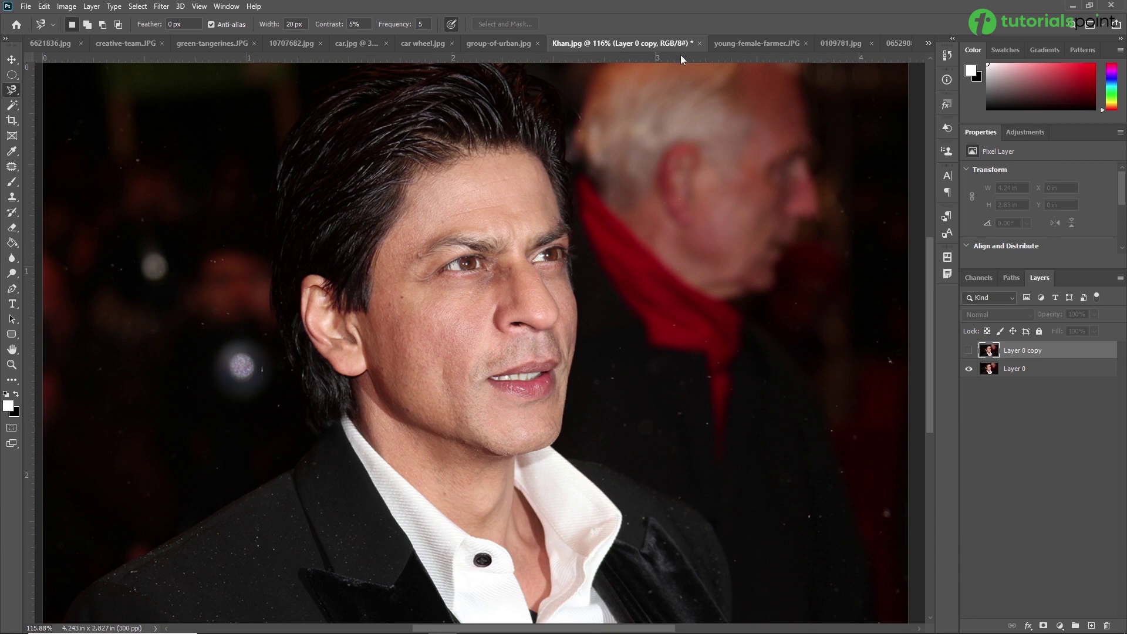
# Start a Field Blur from the Blur Gallery on Layer 0 of young-female-farmer.JPG
pyautogui.click(753, 47)
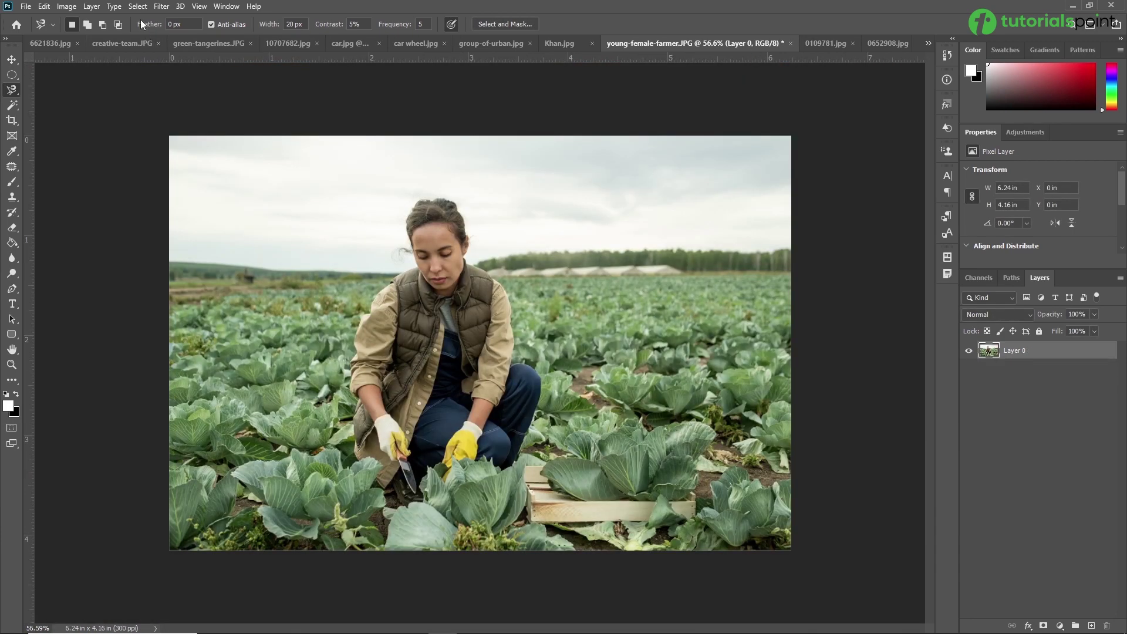
pyautogui.click(161, 6)
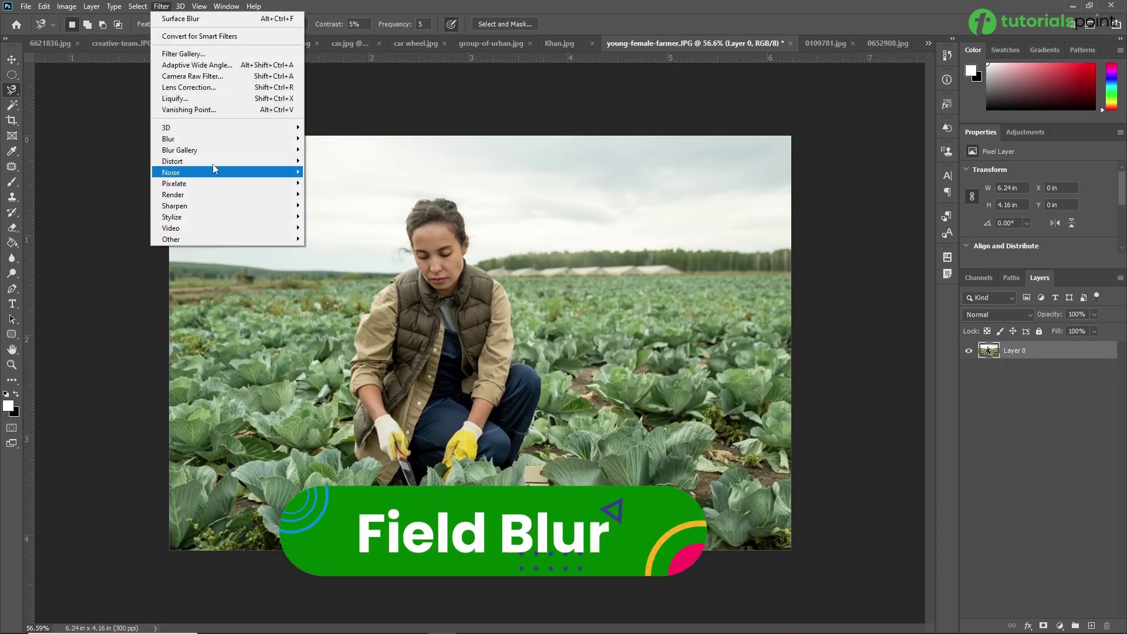
pyautogui.moveTo(222, 151)
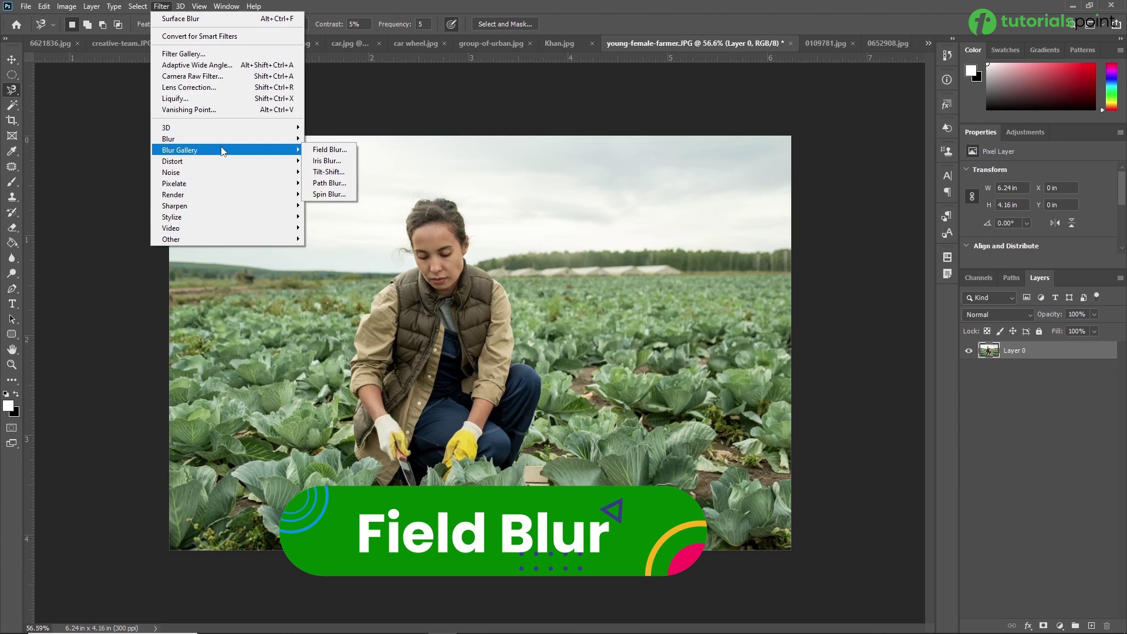
pyautogui.click(334, 151)
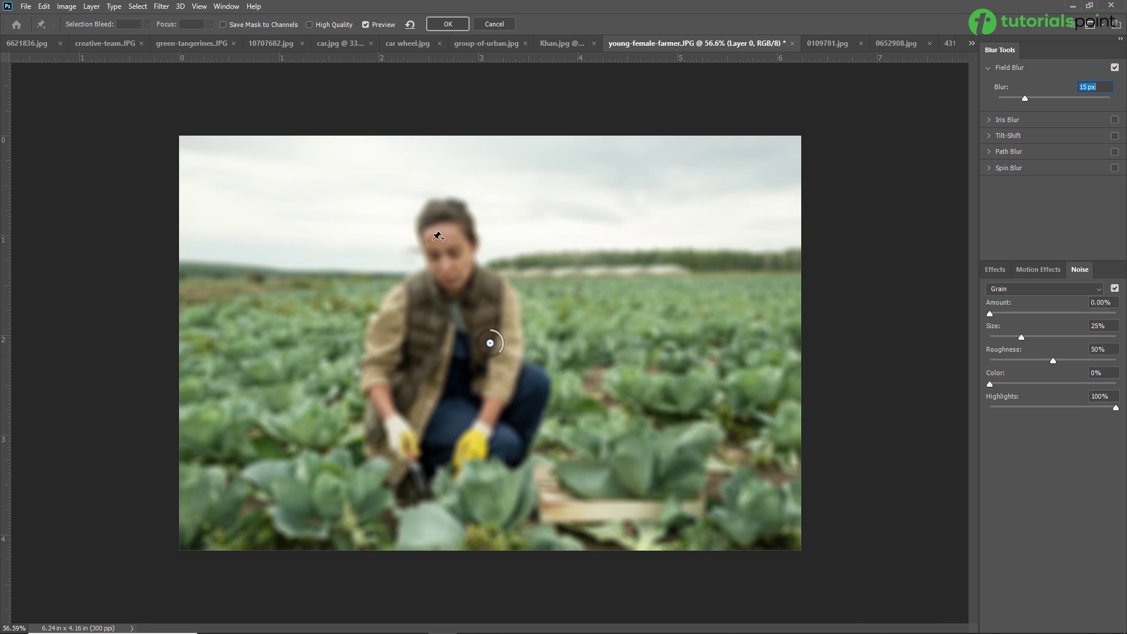
# Add four 15 px Field Blur pins near the corners of the photo, two in the sky and two in the cabbage field
pyautogui.click(231, 190)
pyautogui.click(249, 457)
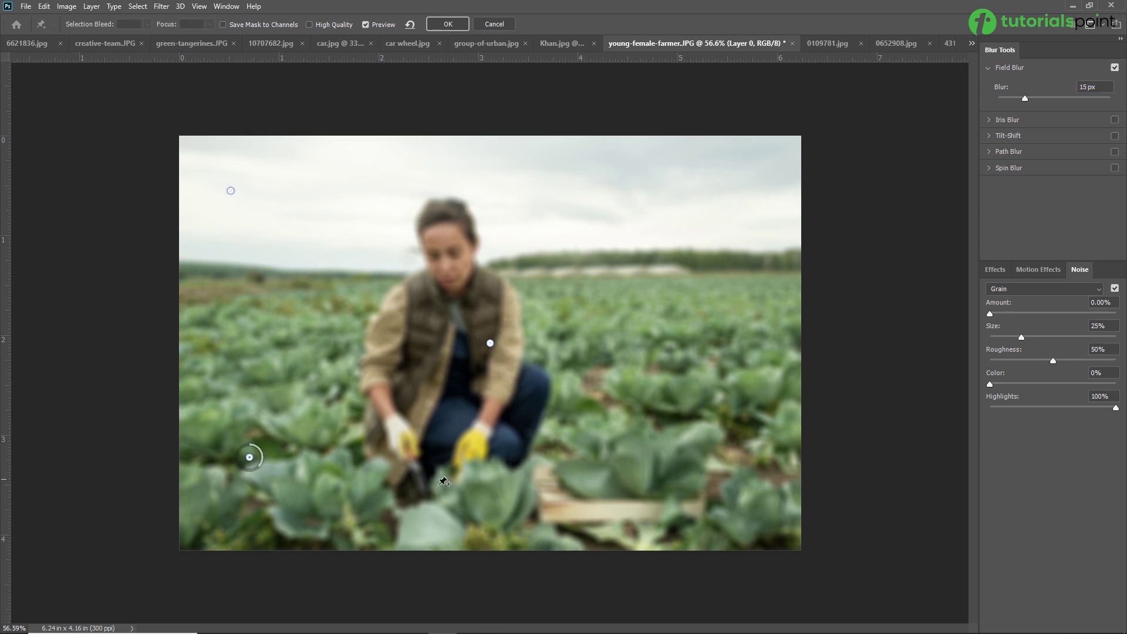
pyautogui.click(719, 466)
pyautogui.click(721, 185)
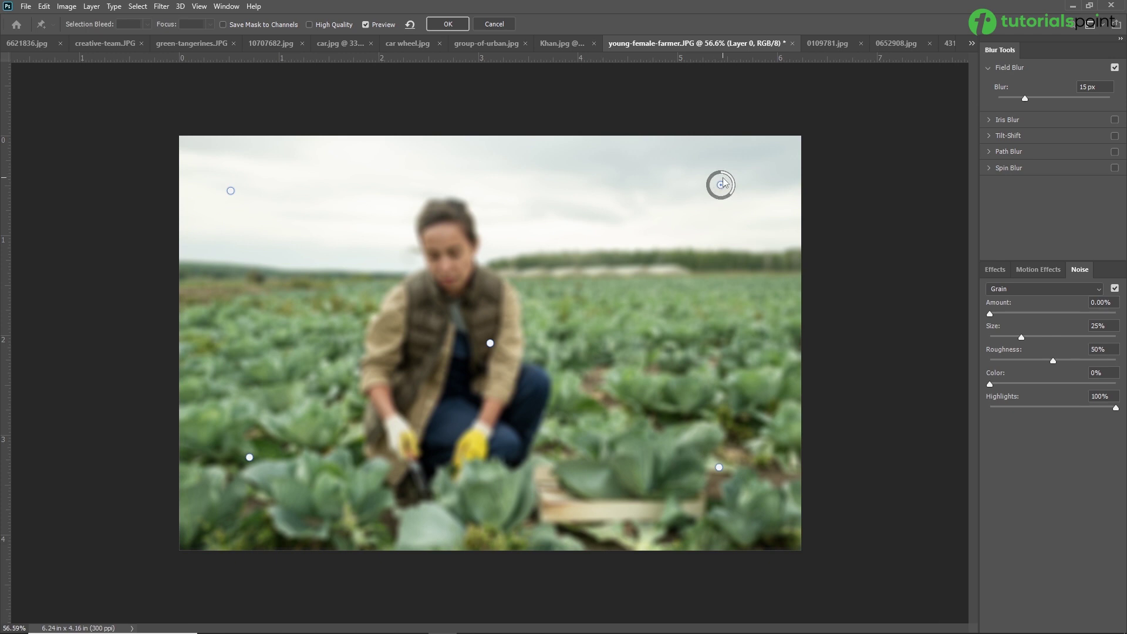
# Move the central blur pin onto the woman's face with its blur at 0 px, and select the pin in the photo's lower-left cabbages
pyautogui.moveTo(717, 177); pyautogui.dragTo(738, 205)
pyautogui.moveTo(490, 343); pyautogui.dragTo(461, 224)
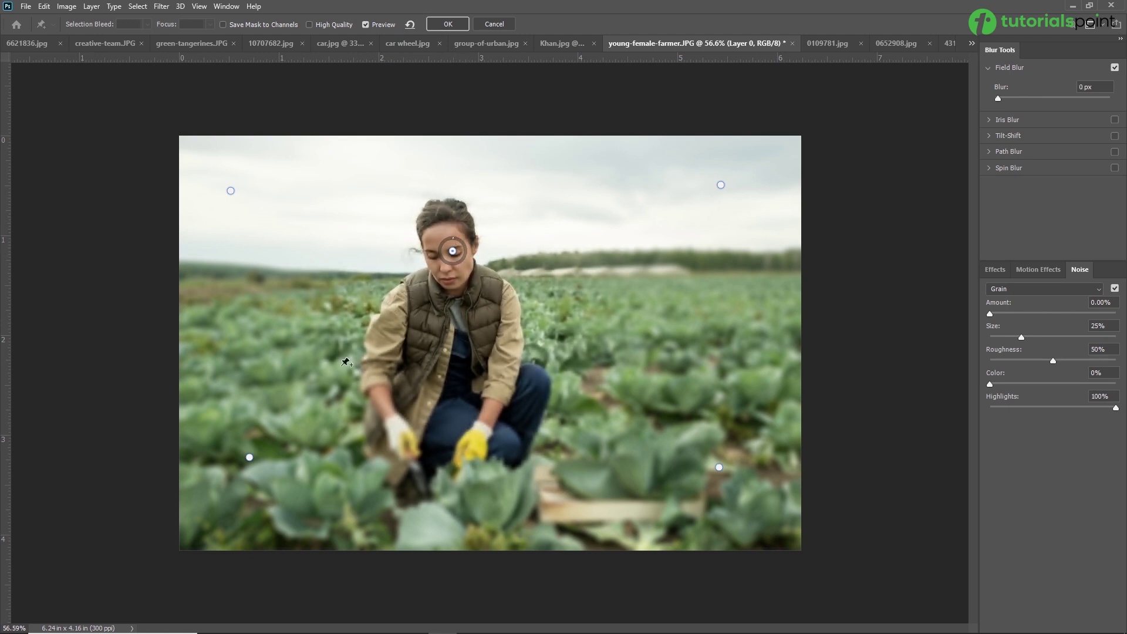
pyautogui.click(250, 457)
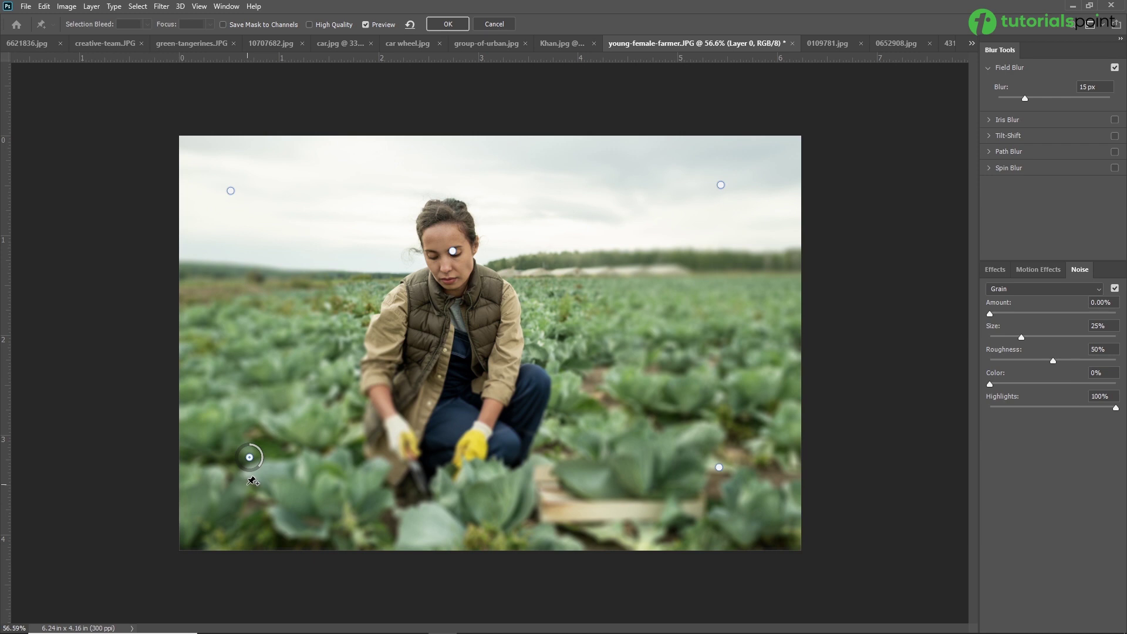
# Finish the Field Blur with the lower-left pin at 17 px and an added 1 px pin between the woman's gloved hands
pyautogui.moveTo(250, 459); pyautogui.dragTo(288, 477)
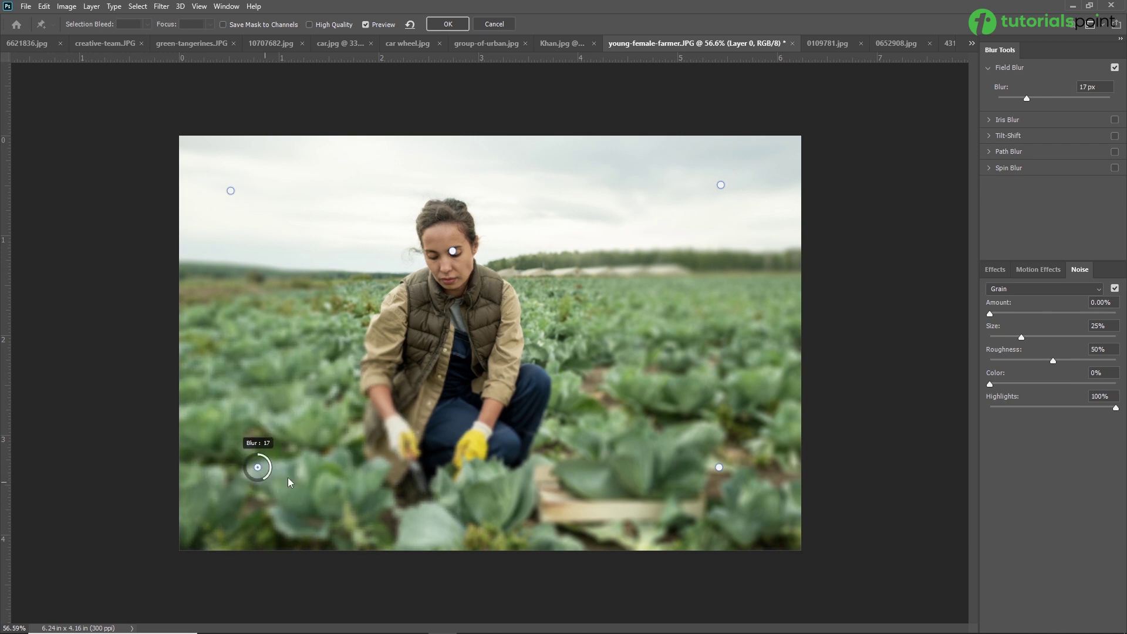
pyautogui.click(719, 479)
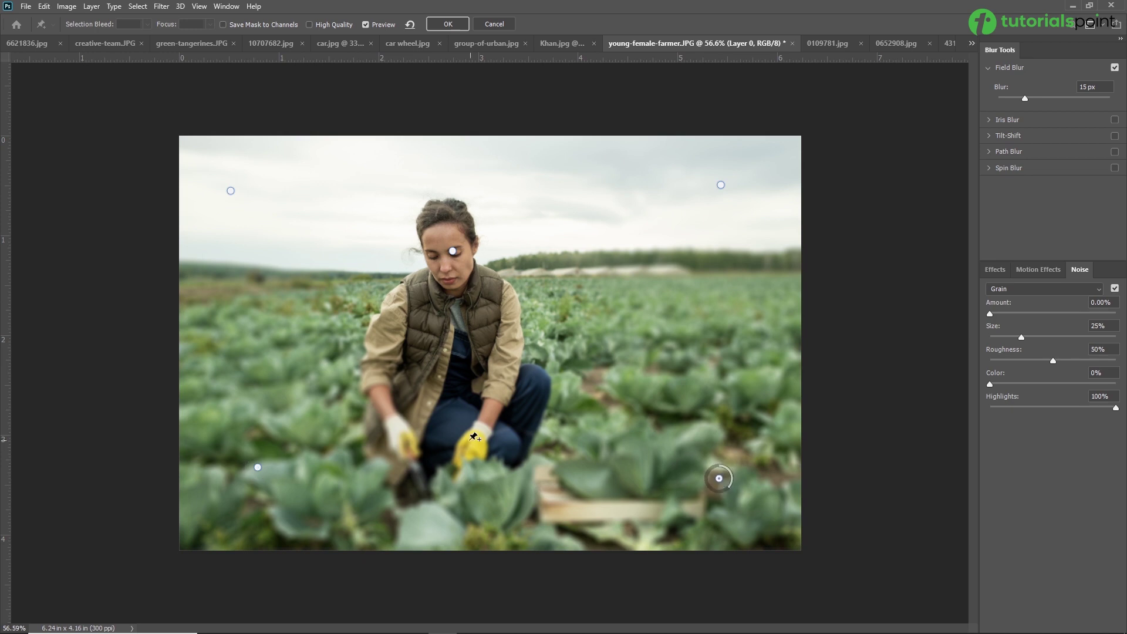
pyautogui.click(442, 450)
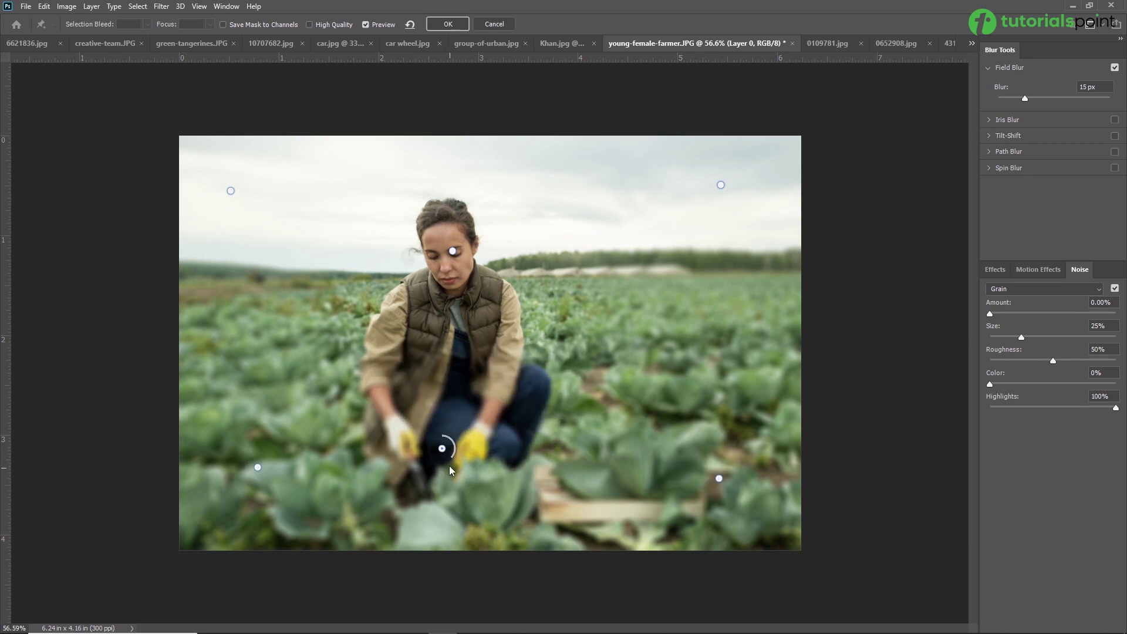
pyautogui.moveTo(452, 458); pyautogui.dragTo(446, 427)
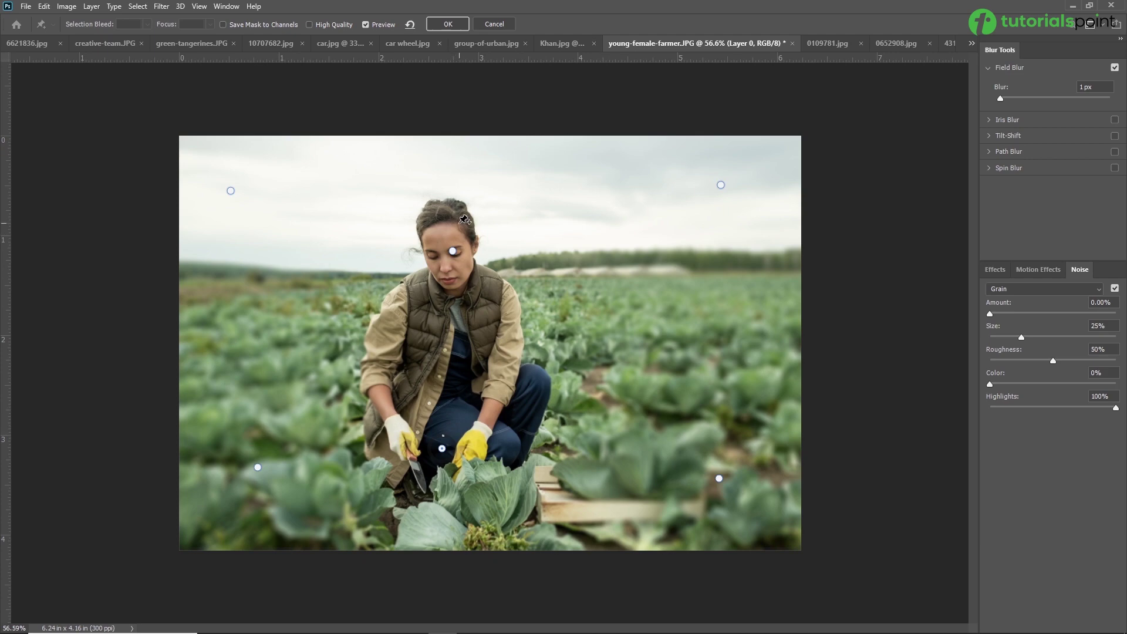
pyautogui.click(449, 25)
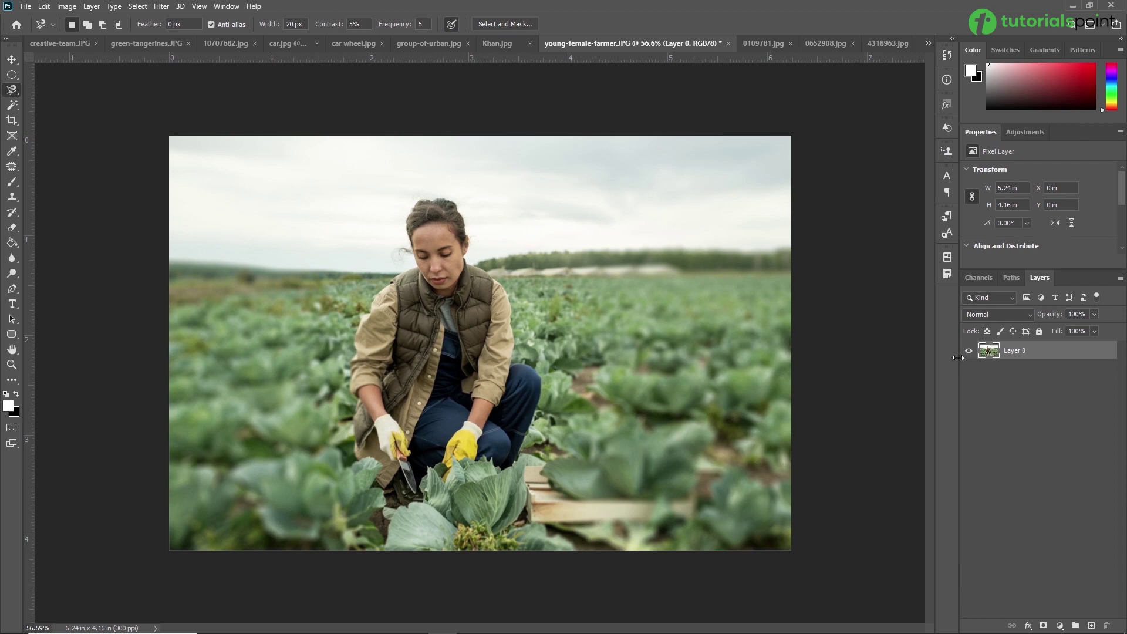
# Undo the Field Blur on young-female-farmer.JPG
pyautogui.hotkey('ctrl', '+')
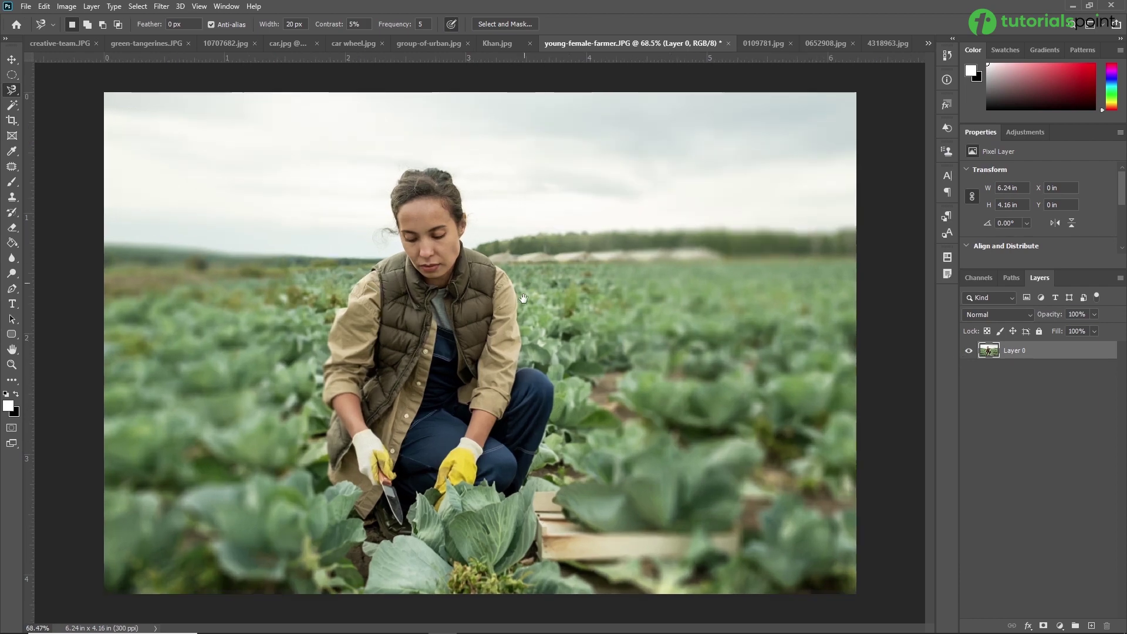
pyautogui.hotkey('ctrl', 'z')
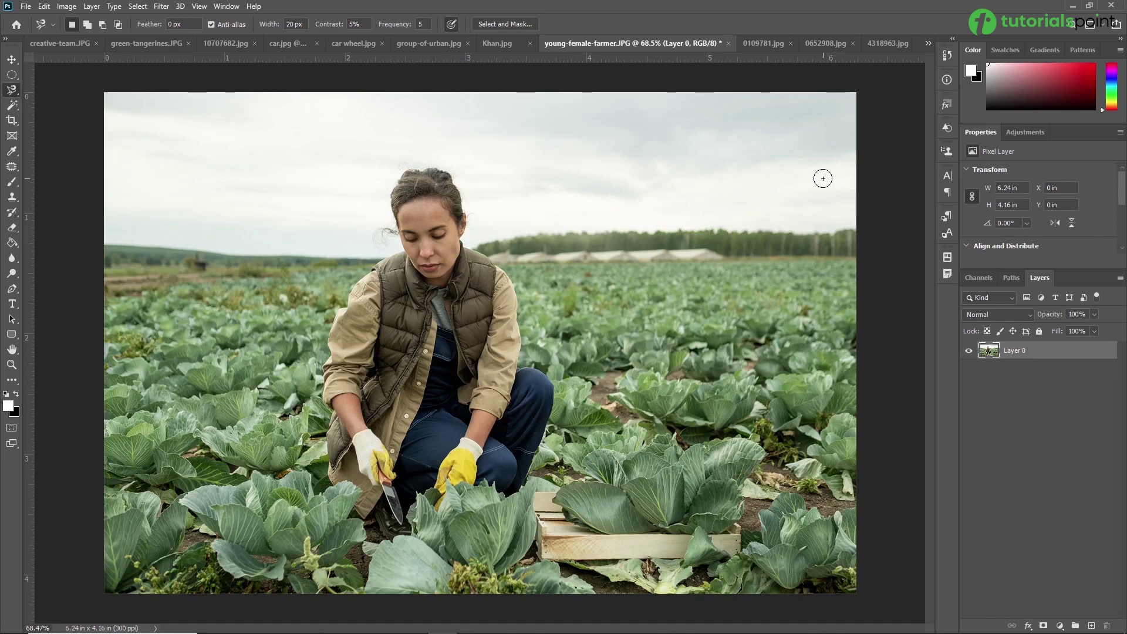
# Duplicate Layer 0 in green-tangerines.JPG and start an Iris Blur from the Blur Gallery on the copy
pyautogui.click(140, 44)
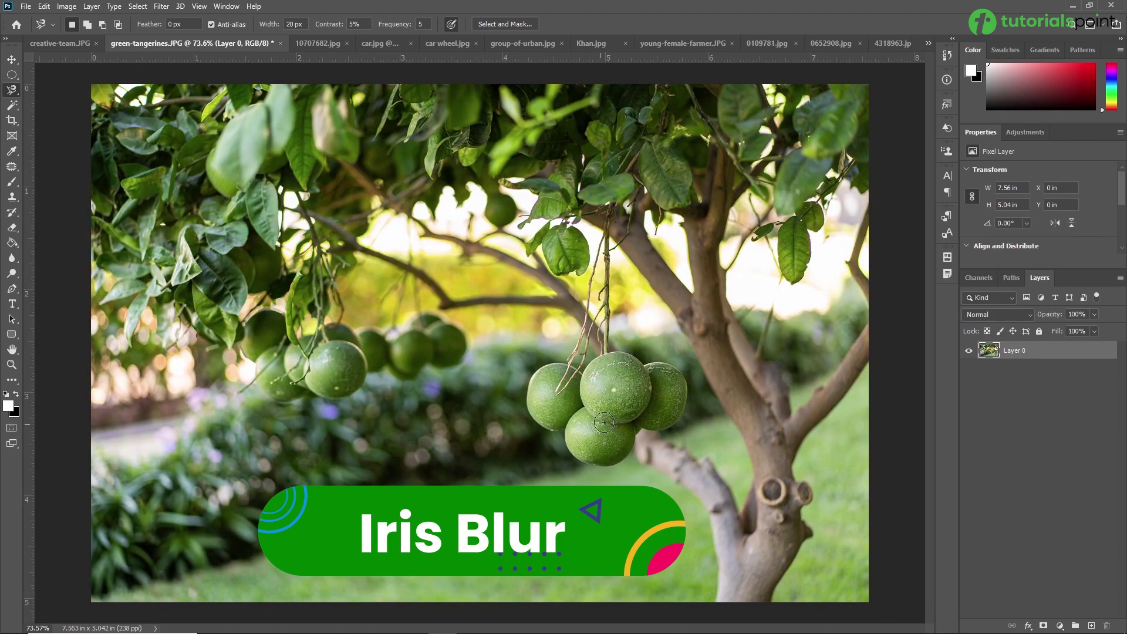
pyautogui.hotkey('ctrl', 'j')
pyautogui.click(161, 6)
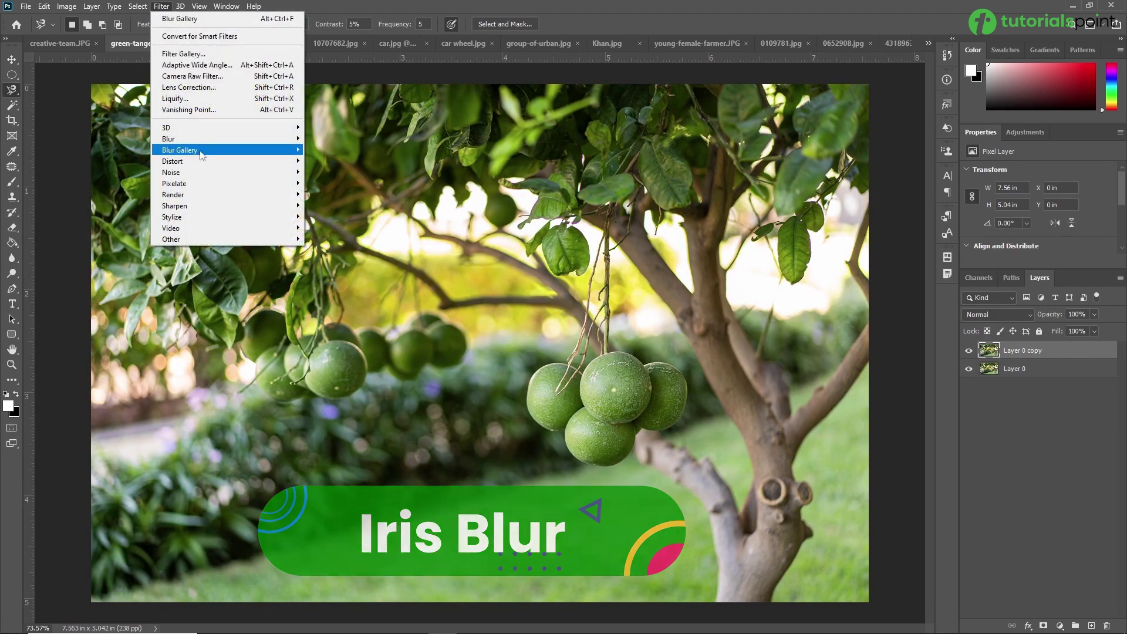
pyautogui.moveTo(201, 151)
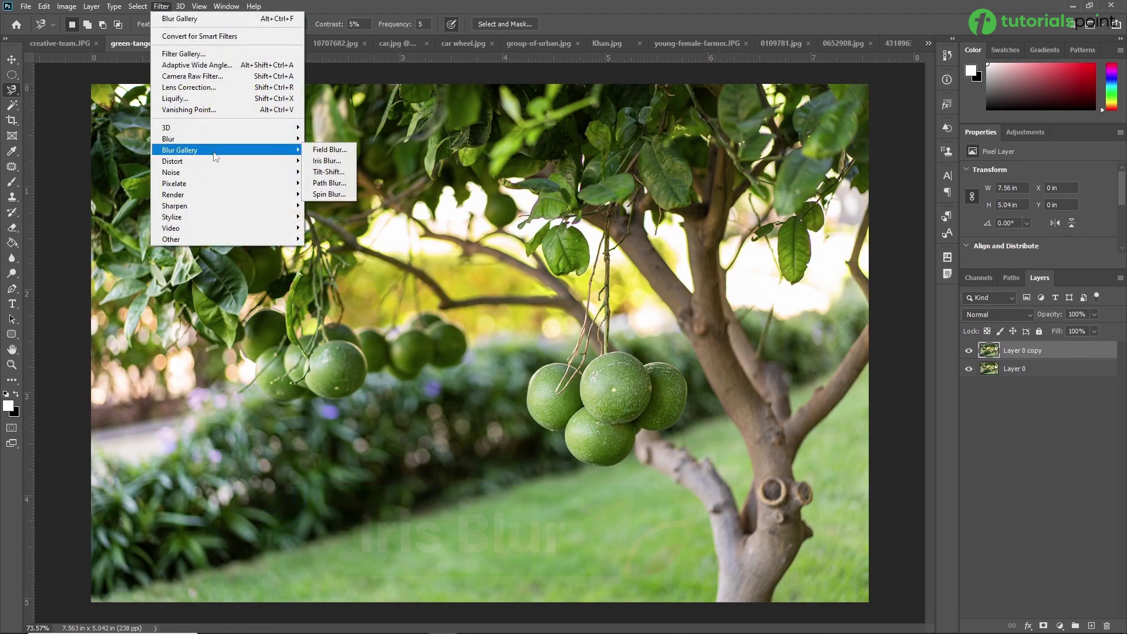
pyautogui.click(332, 163)
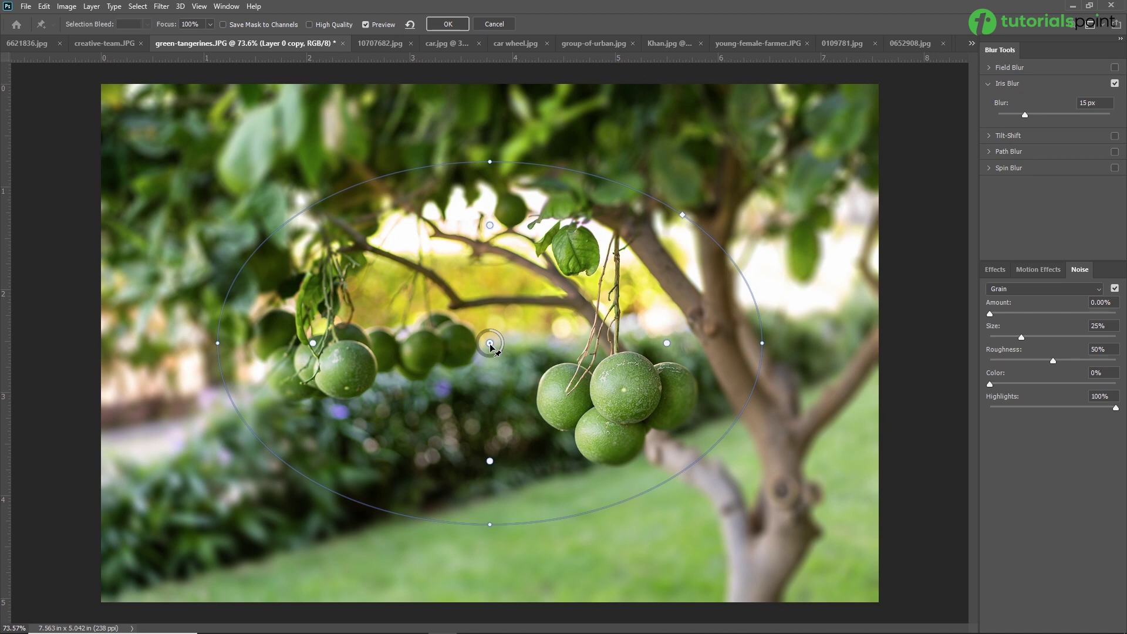
# Center and shrink the Iris Blur ellipse around the right-hand fruit cluster, then apply it with a 17 px blur
pyautogui.moveTo(499, 356); pyautogui.dragTo(493, 360)
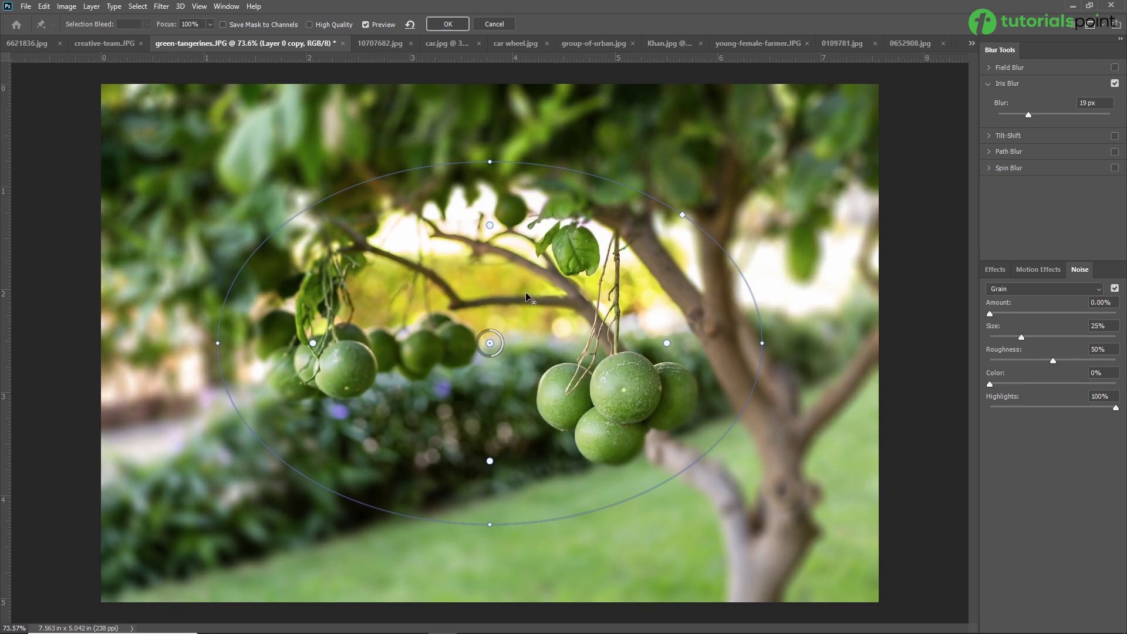
pyautogui.moveTo(490, 343); pyautogui.dragTo(621, 390)
pyautogui.moveTo(895, 389); pyautogui.dragTo(722, 381)
pyautogui.moveTo(607, 245); pyautogui.dragTo(610, 335)
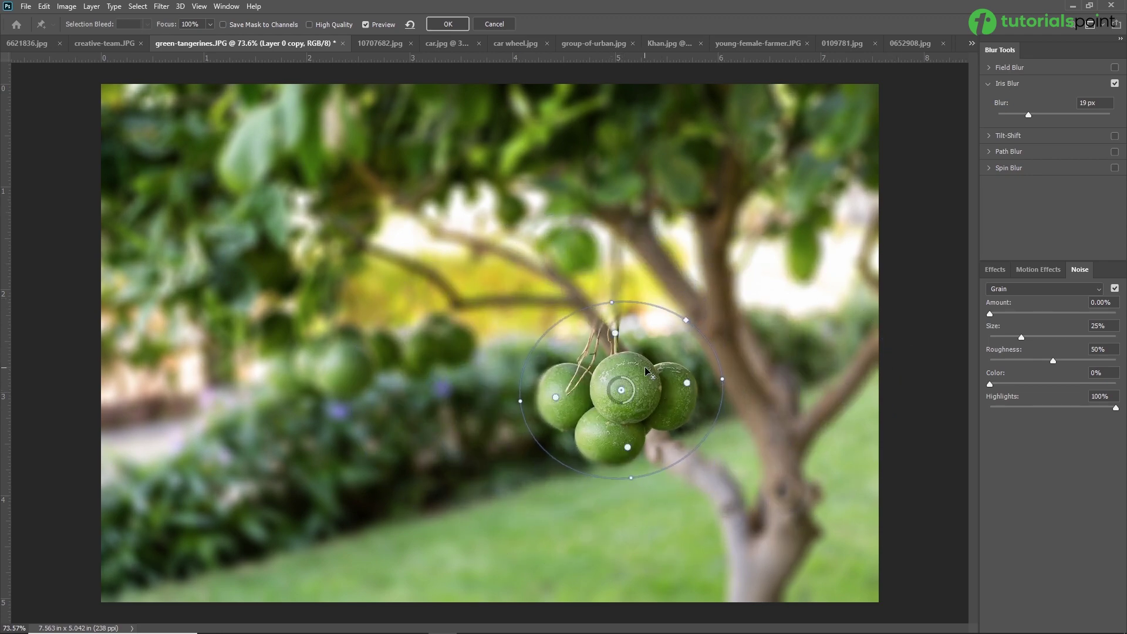
pyautogui.moveTo(628, 402)
pyautogui.mouseDown()
pyautogui.moveTo(638, 397)
pyautogui.moveTo(619, 407)
pyautogui.moveTo(628, 404)
pyautogui.mouseUp()
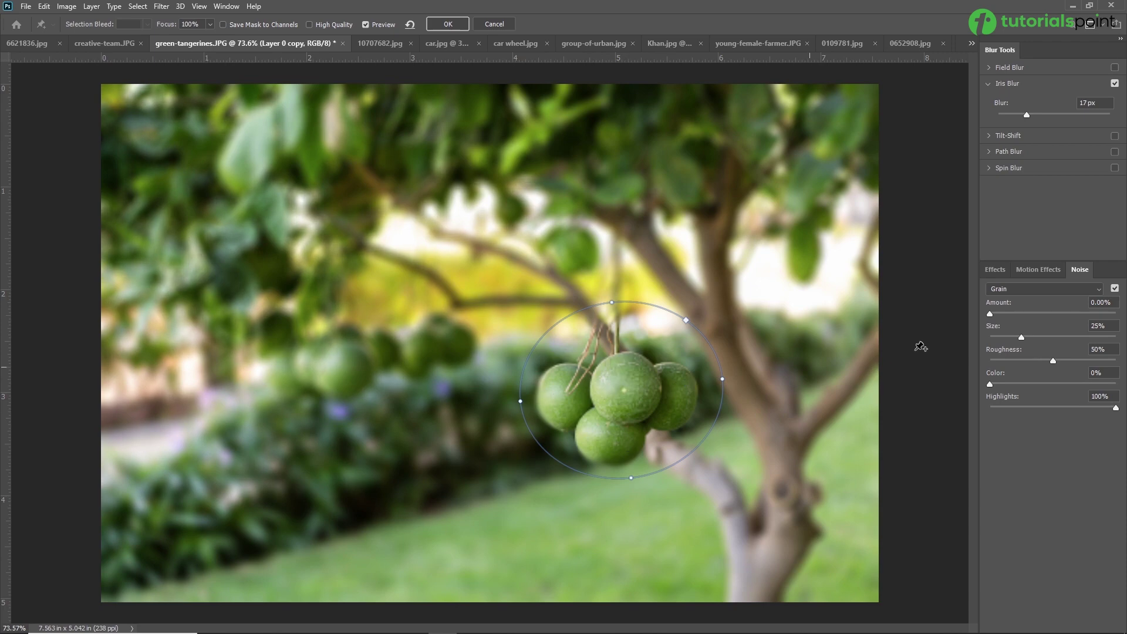
pyautogui.click(458, 25)
# Compare the iris-blurred tangerine photo with the original by repeatedly hiding and showing the Layer 0 copy
pyautogui.click(968, 351)
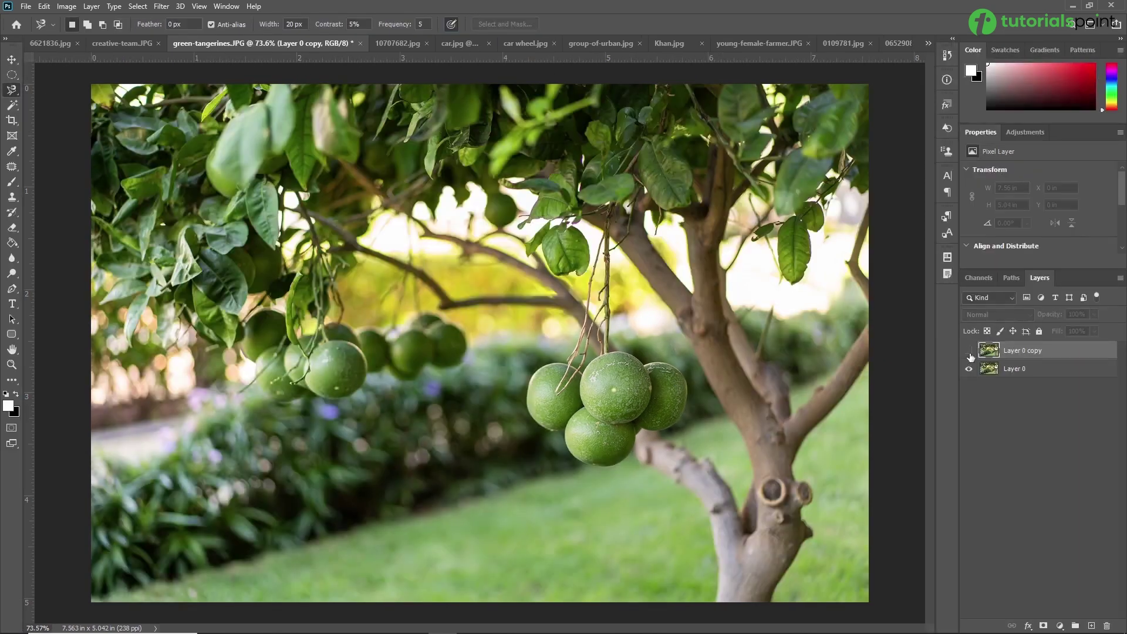
pyautogui.click(969, 351)
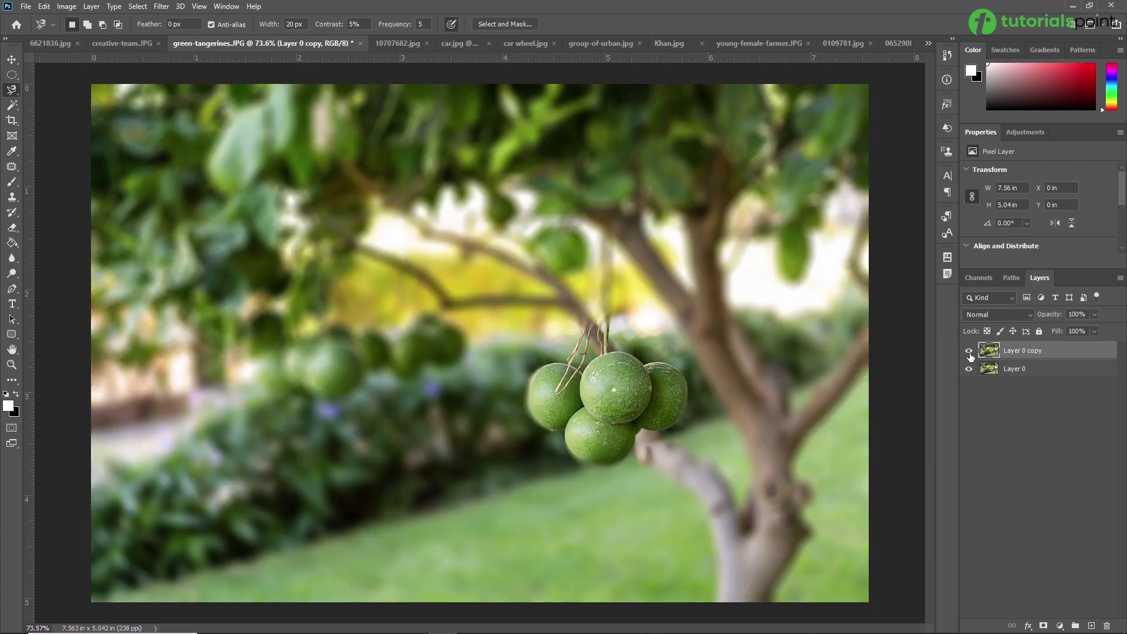
pyautogui.click(968, 351)
pyautogui.click(969, 351)
pyautogui.click(969, 352)
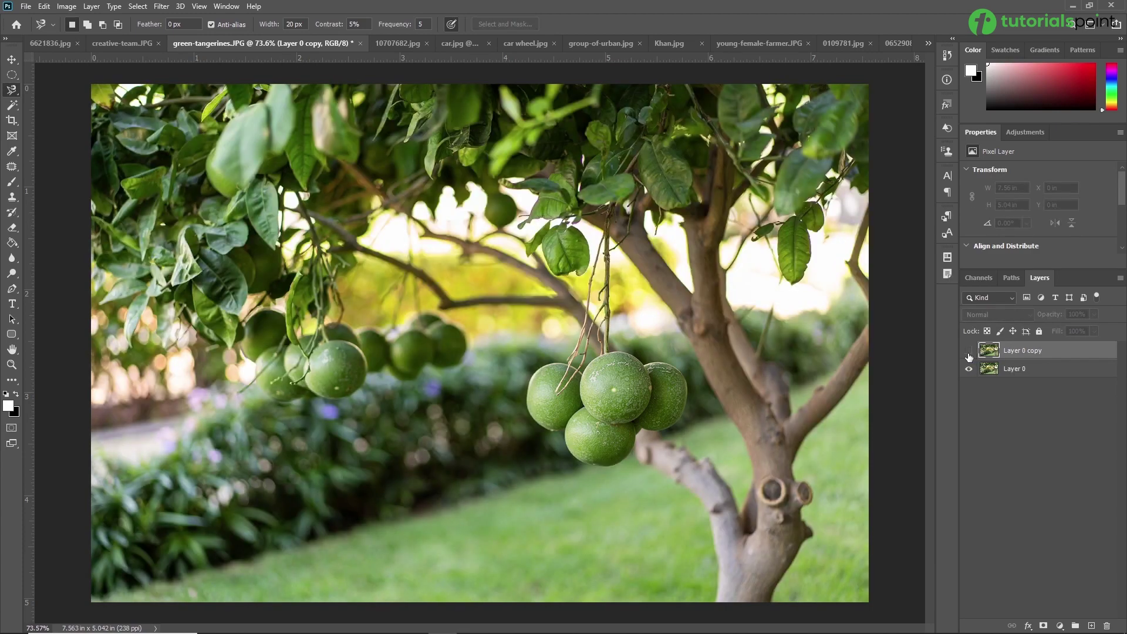
pyautogui.click(969, 351)
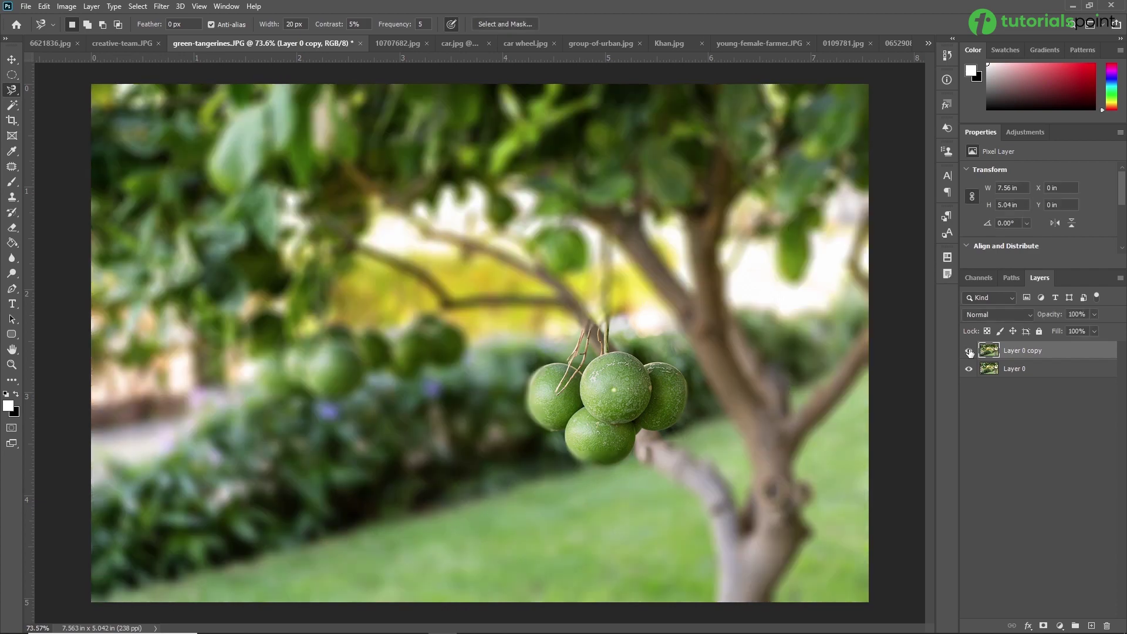
pyautogui.click(969, 352)
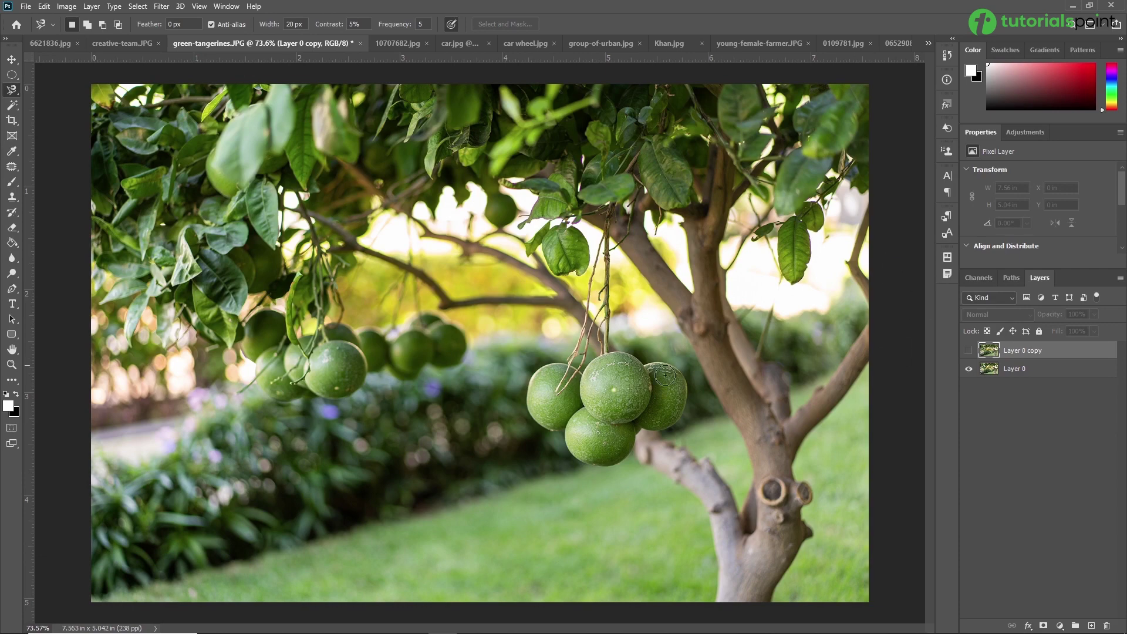
pyautogui.click(968, 350)
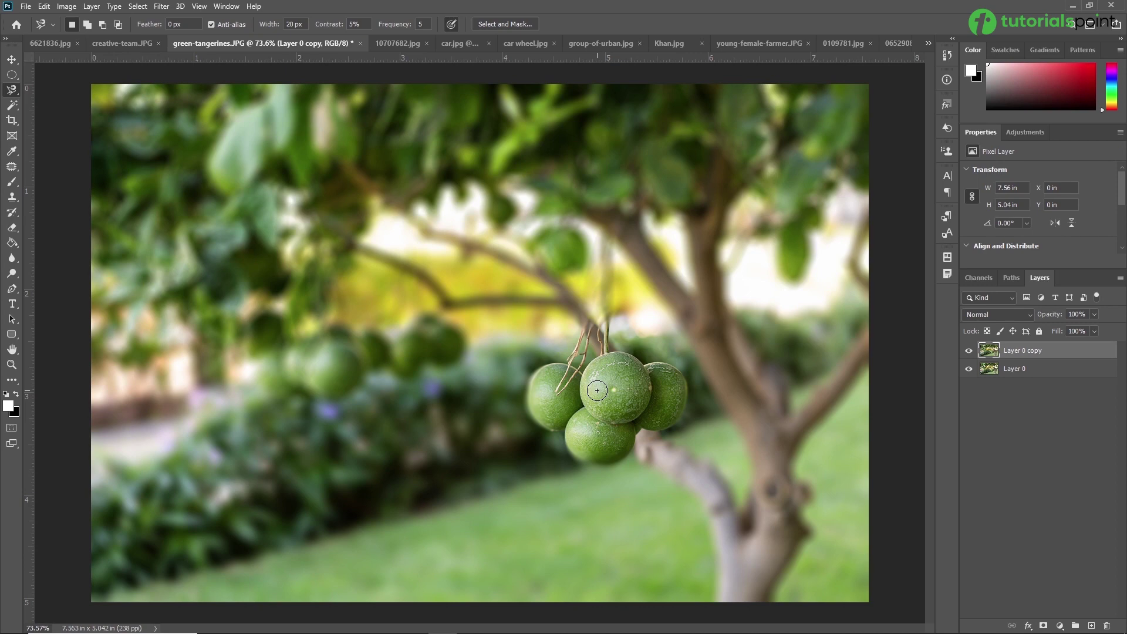
# Replace the Layer 0 copy in group-of-urban.jpg with a fresh duplicate of Layer 0 and start a Tilt-Shift blur on it
pyautogui.click(392, 43)
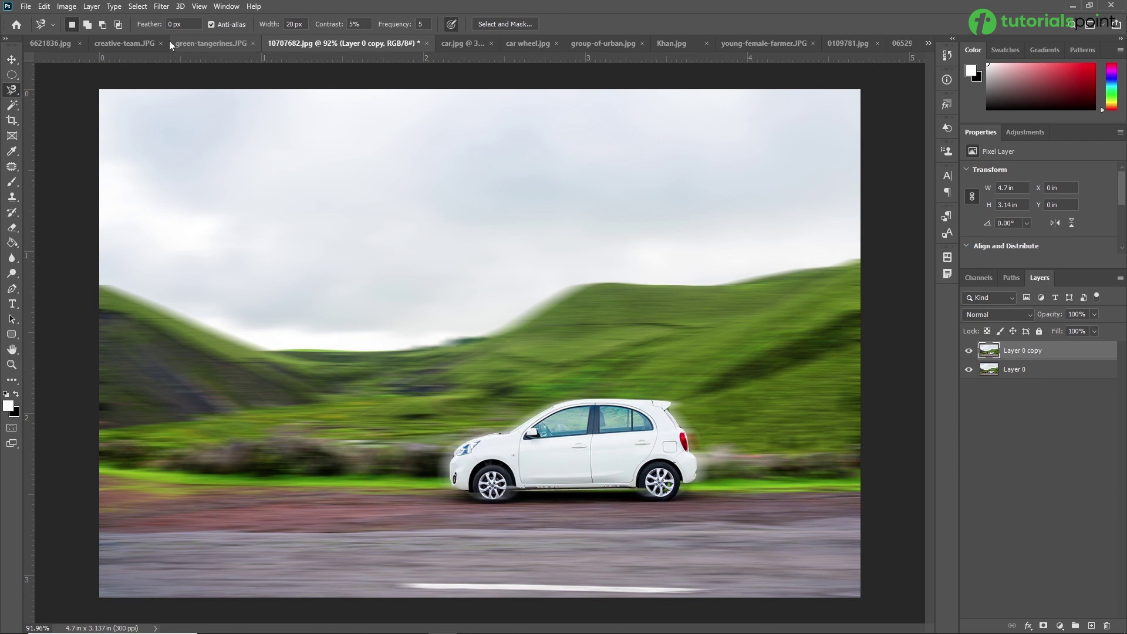
pyautogui.click(581, 44)
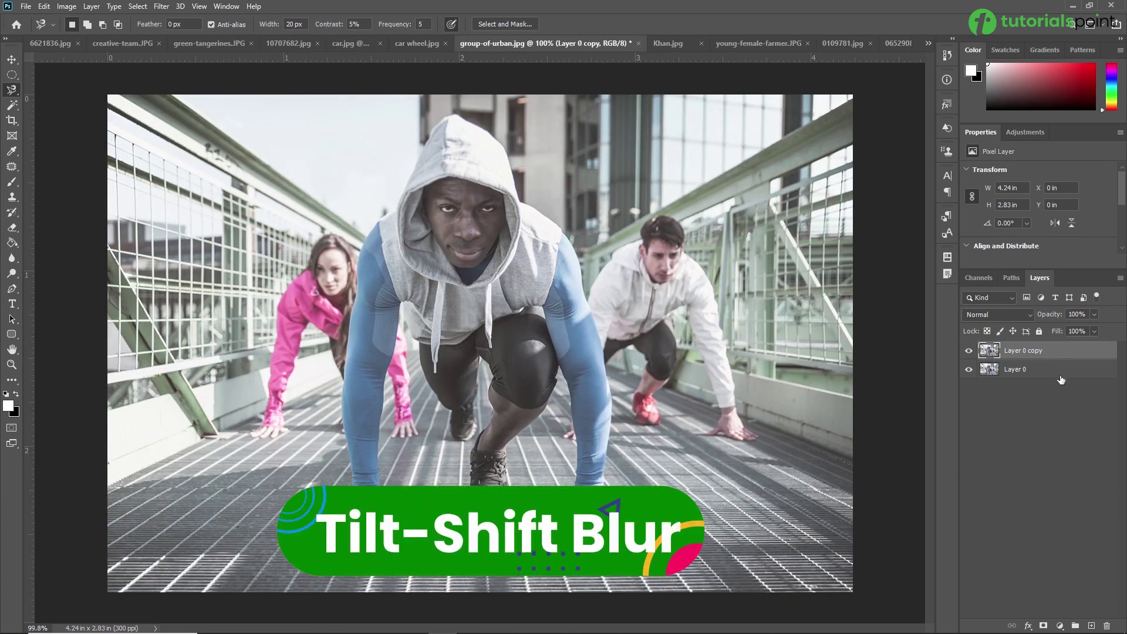
pyautogui.press('Delete')
pyautogui.hotkey('ctrl', 'j')
pyautogui.click(161, 6)
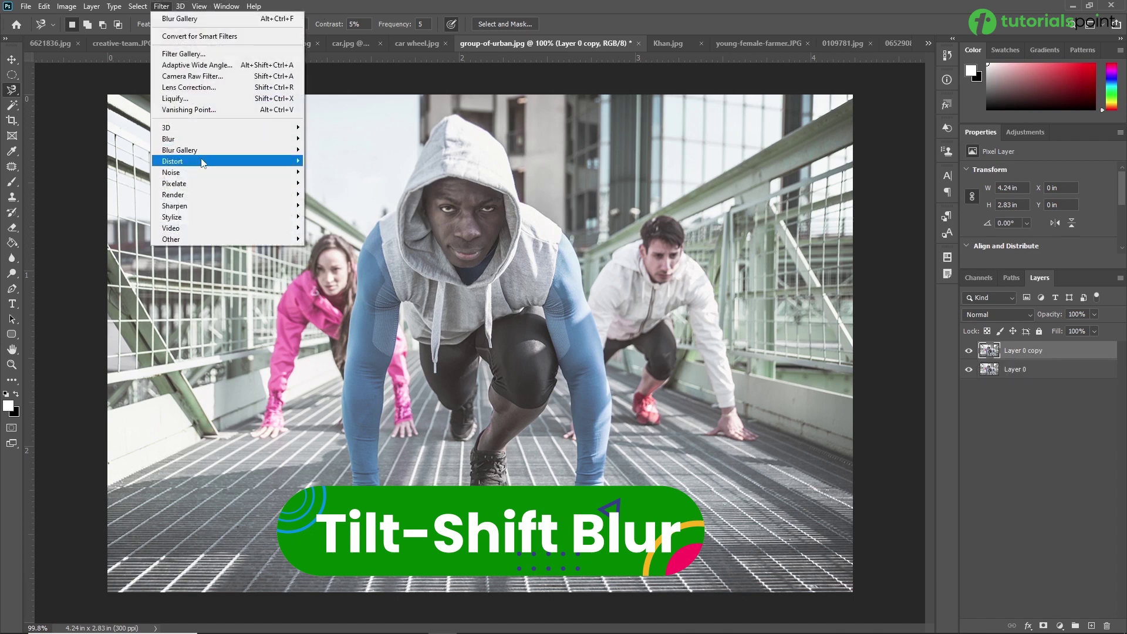
pyautogui.moveTo(247, 150)
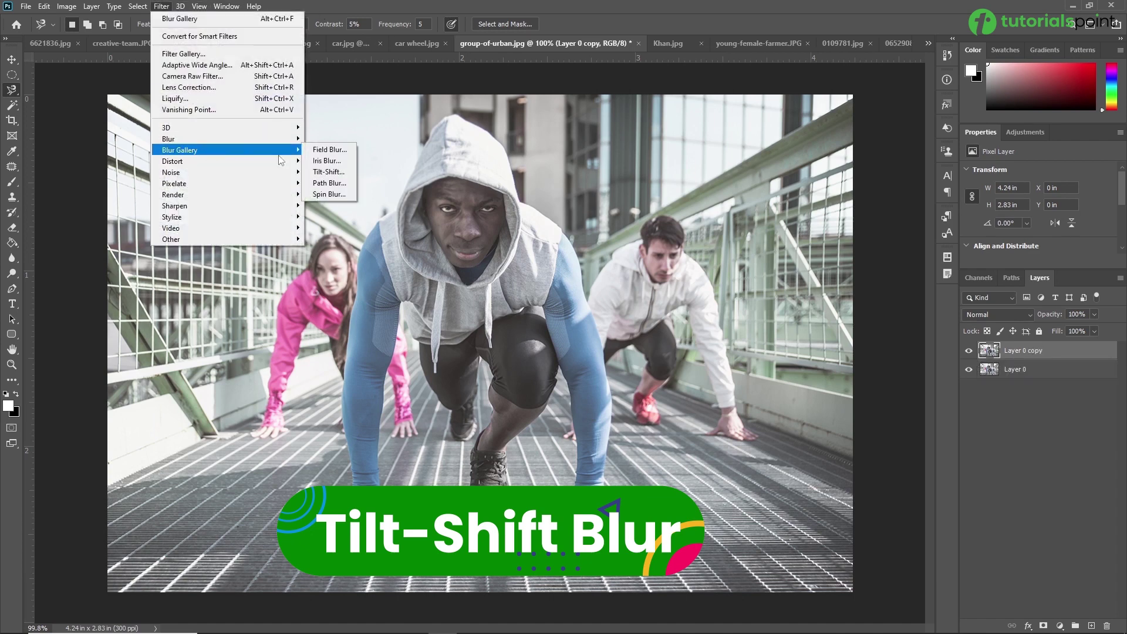
pyautogui.click(328, 172)
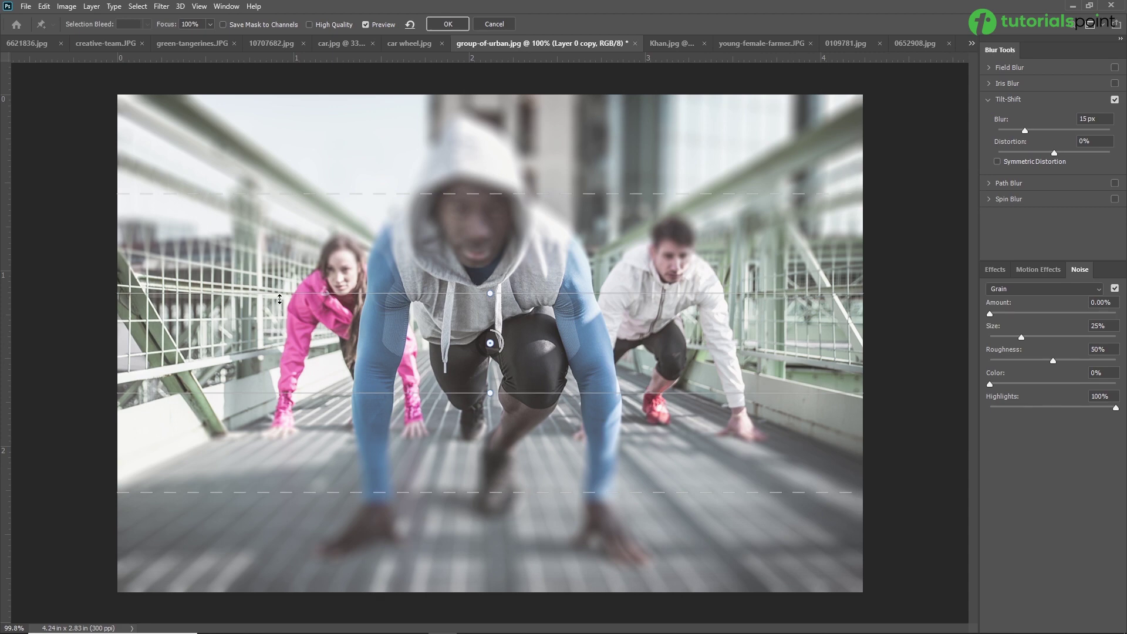
# Center the Tilt-Shift on the front runner's face and apply a 14 px blur with a horizontal focus band
pyautogui.moveTo(490, 345); pyautogui.dragTo(474, 224)
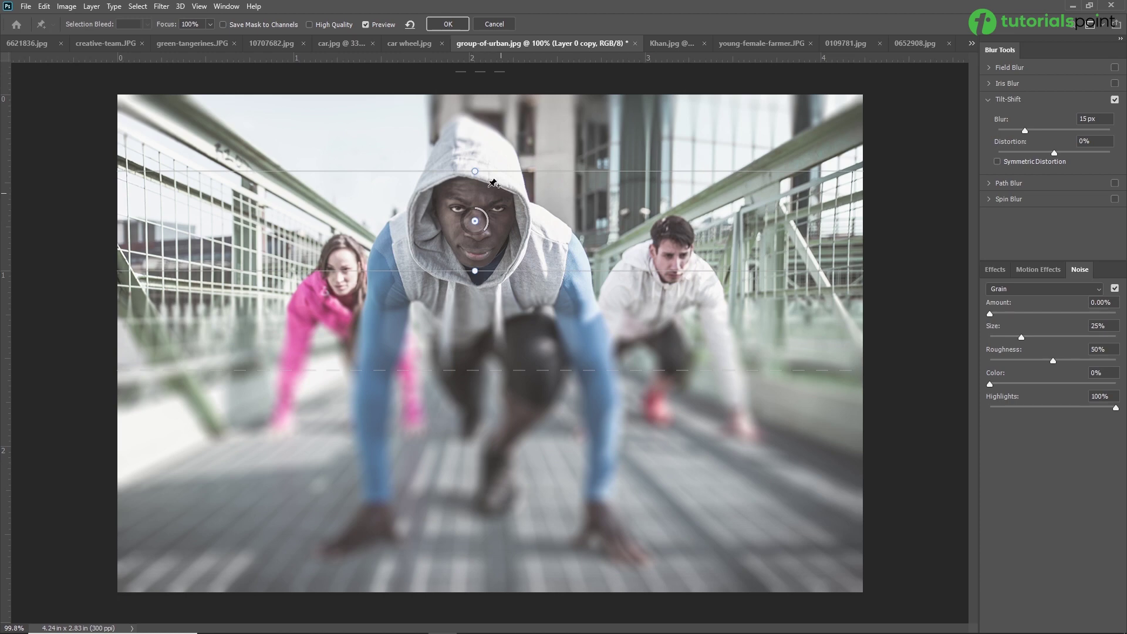
pyautogui.moveTo(488, 233); pyautogui.dragTo(525, 222)
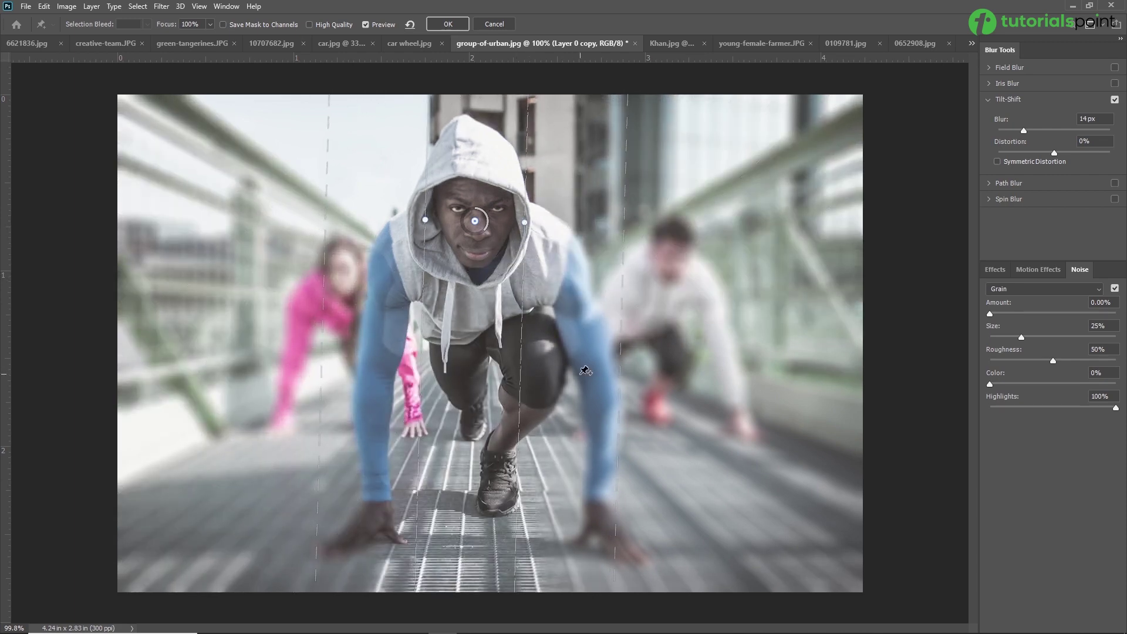
pyautogui.hotkey('ctrl', 'z')
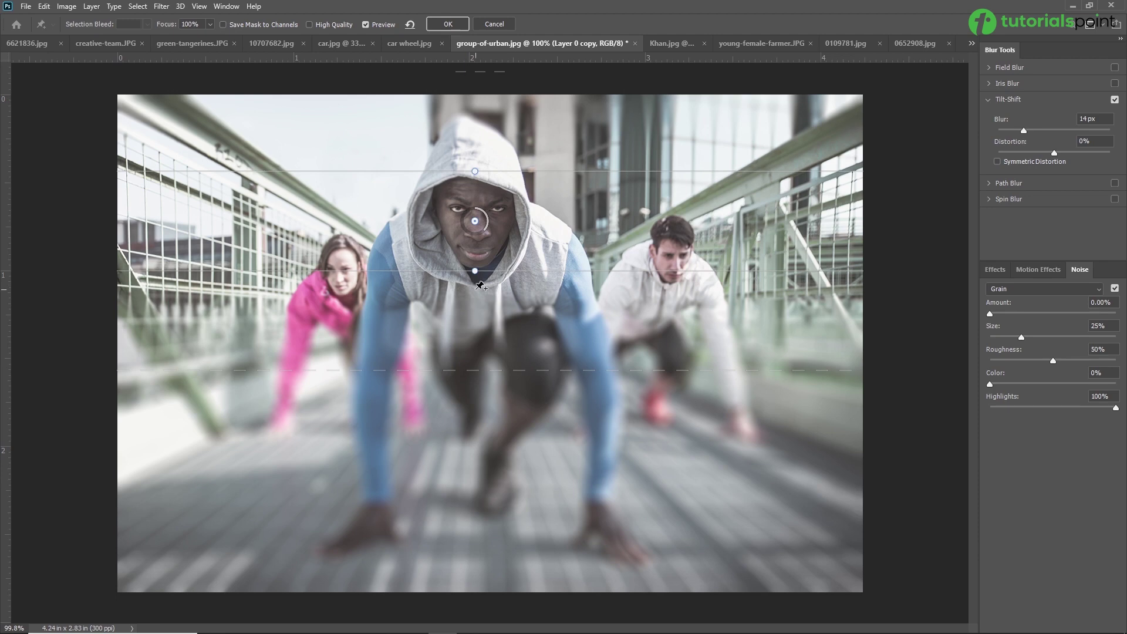
pyautogui.click(447, 23)
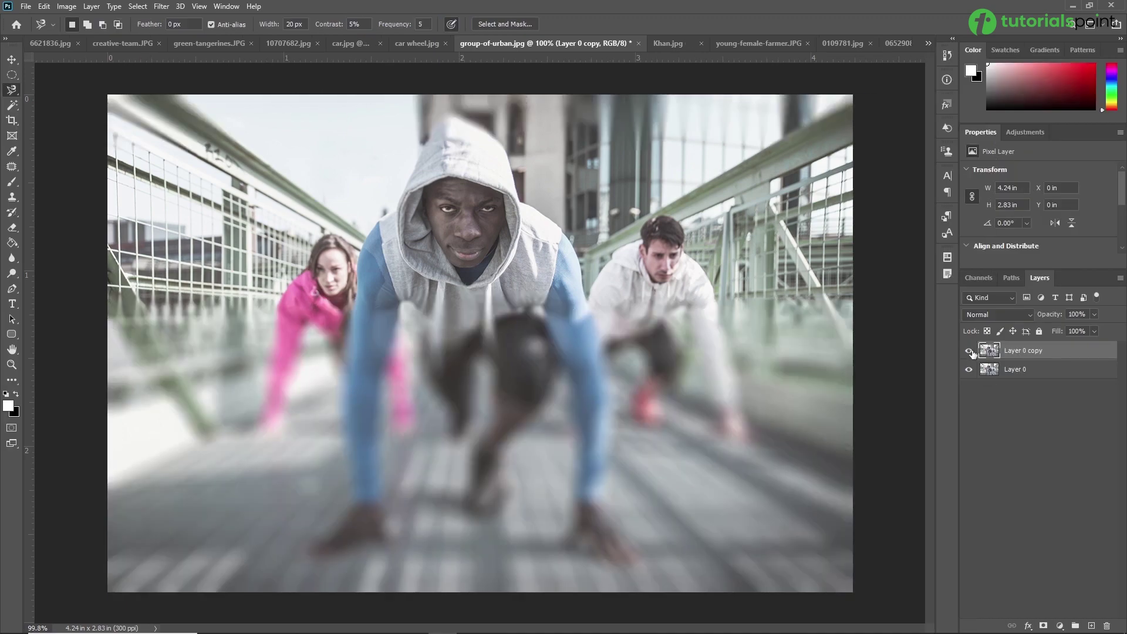
# Compare the tilt-shifted runners with the original photo by hiding and showing the Layer 0 copy
pyautogui.click(969, 351)
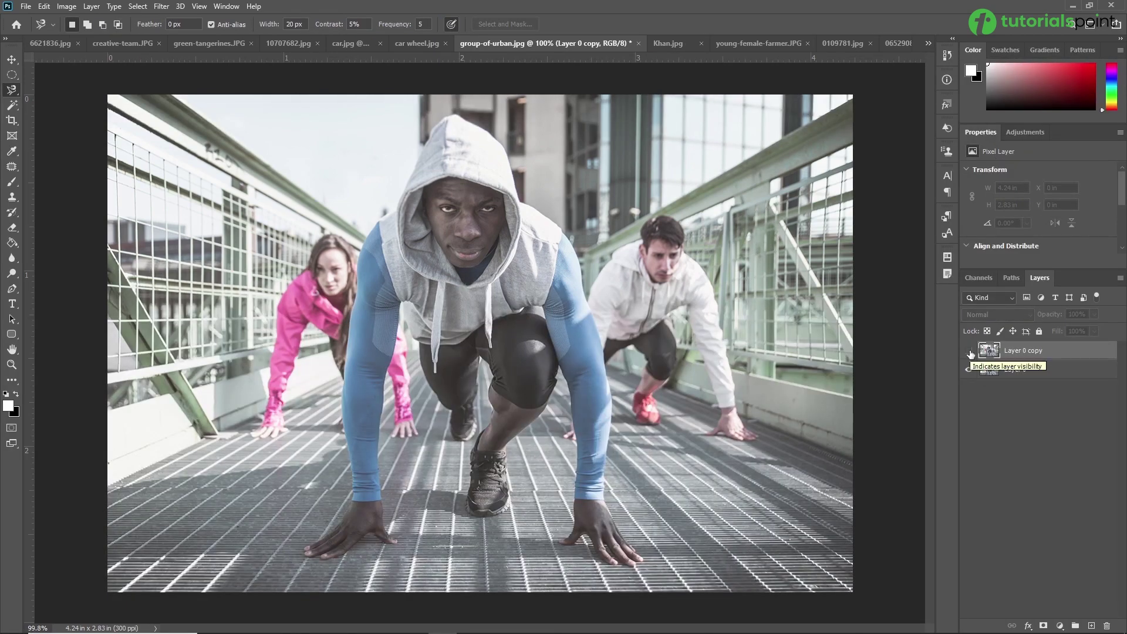
pyautogui.click(969, 351)
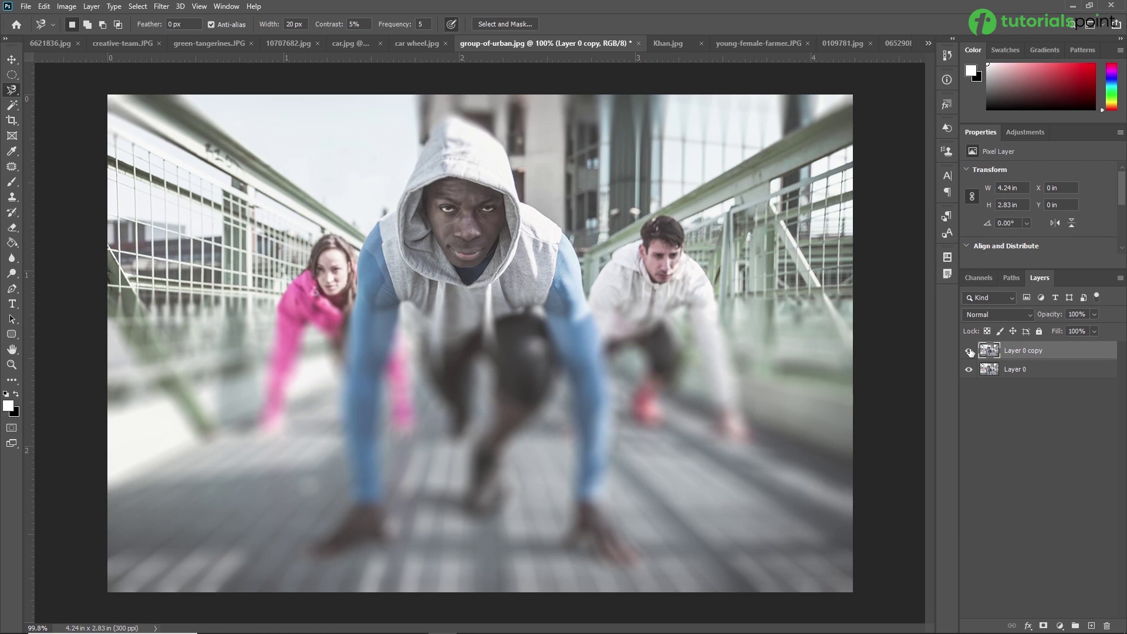
# Switch to 10707682.jpg and compare the blurred car scene with the original by toggling the Layer 0 copy's visibility
pyautogui.click(352, 43)
pyautogui.click(296, 45)
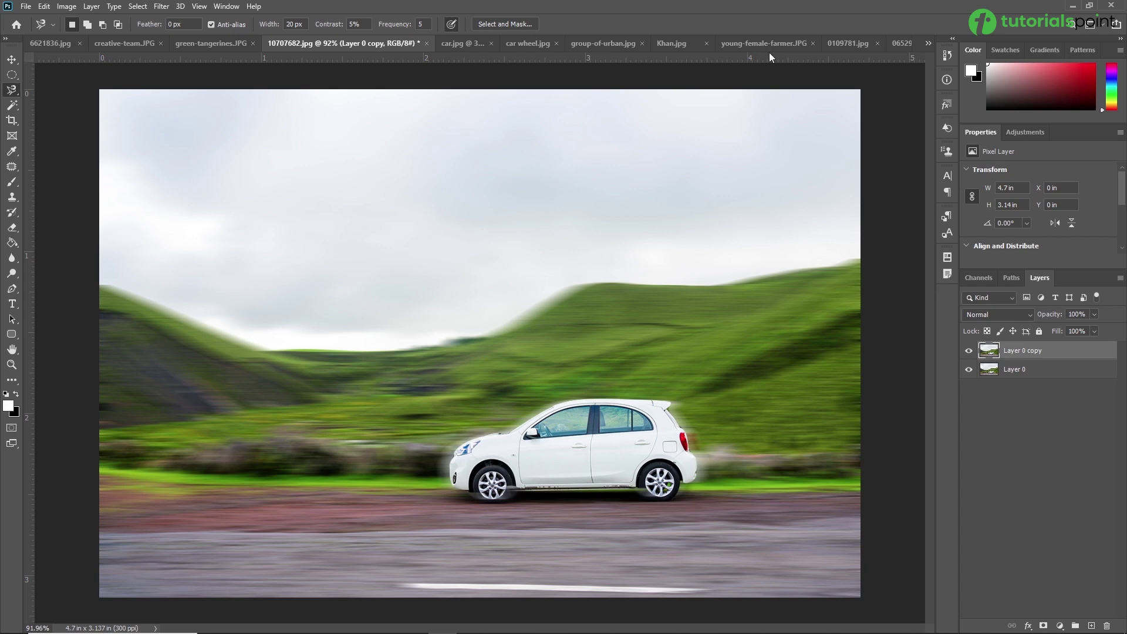
pyautogui.hotkey('ctrl', ',')
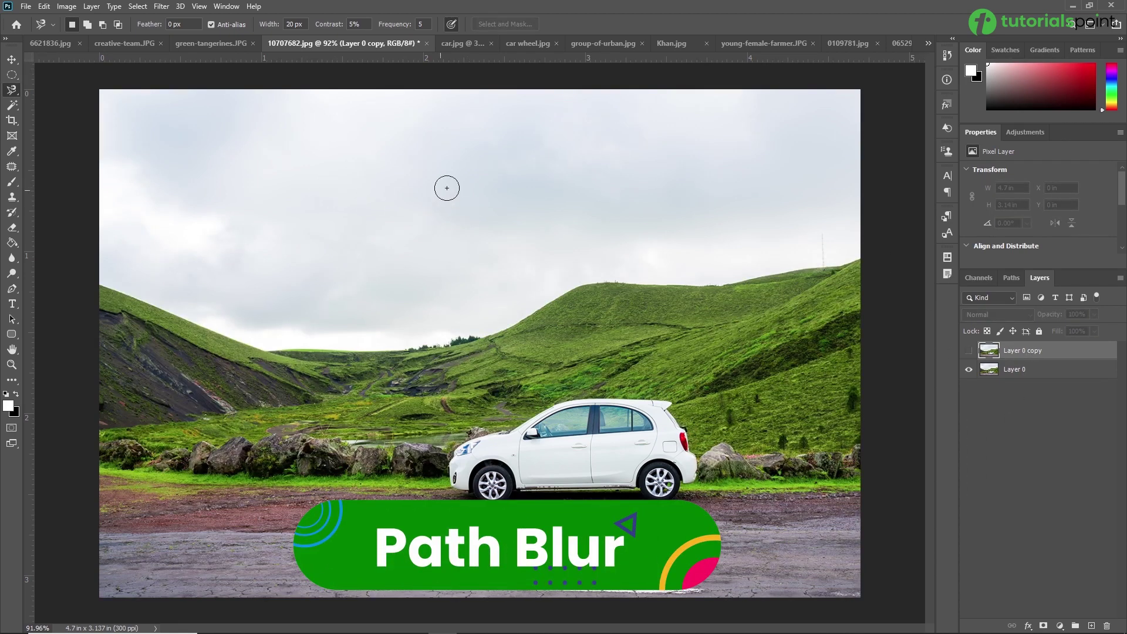
pyautogui.click(969, 352)
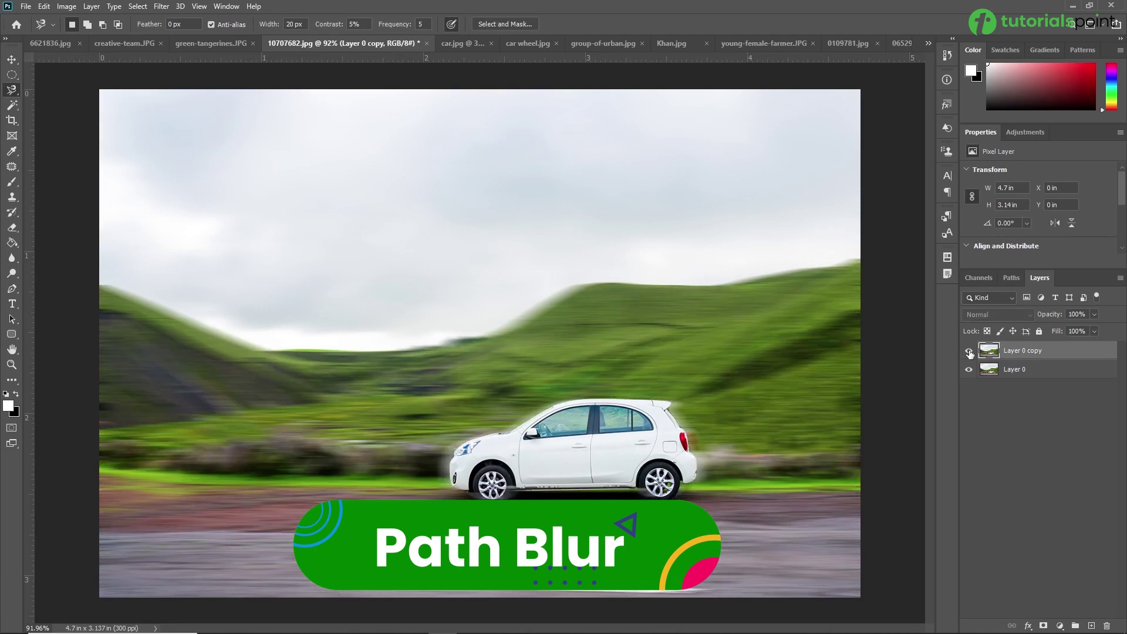
pyautogui.click(969, 351)
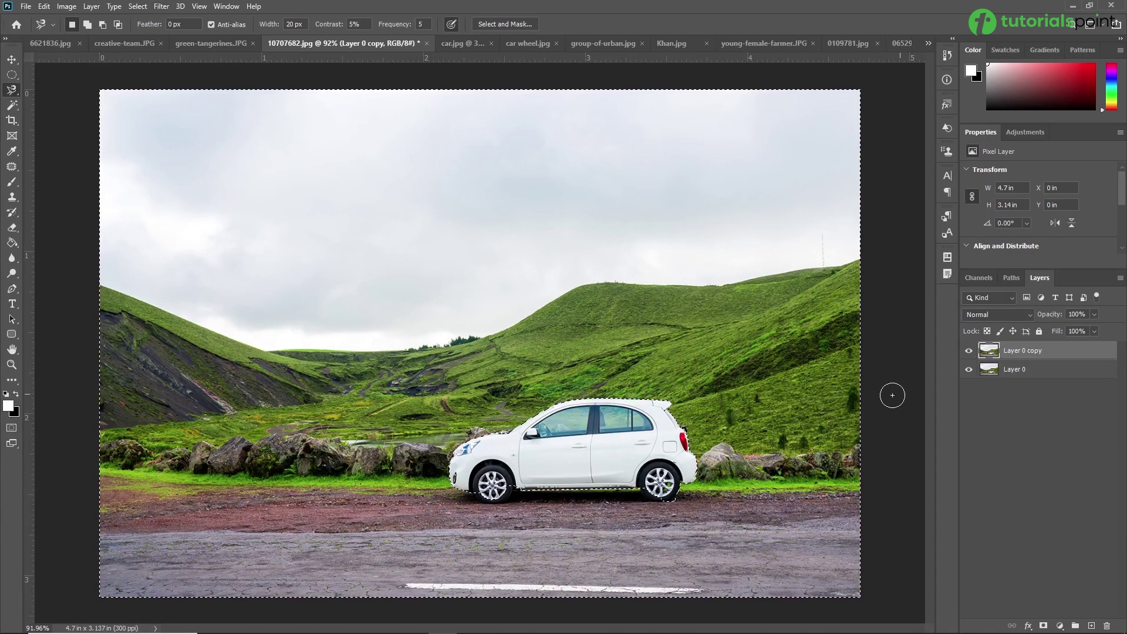
# Start a Path Blur on the Layer 0 copy and stretch its path almost horizontally across the car, pointing toward the car's front
pyautogui.click(161, 7)
pyautogui.moveTo(182, 150)
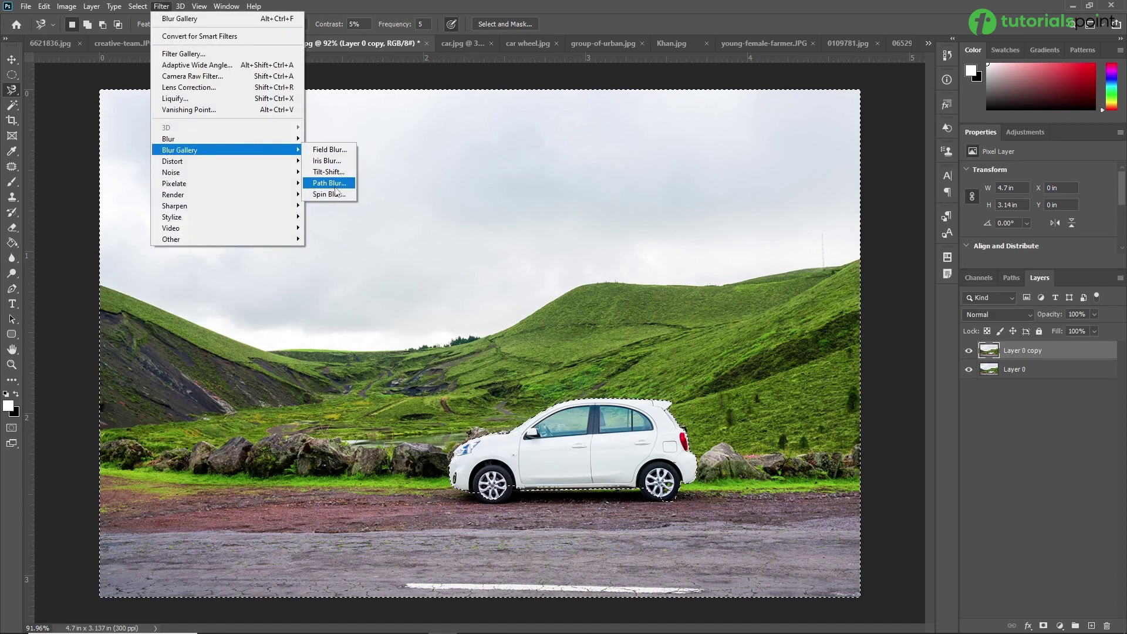
pyautogui.click(330, 183)
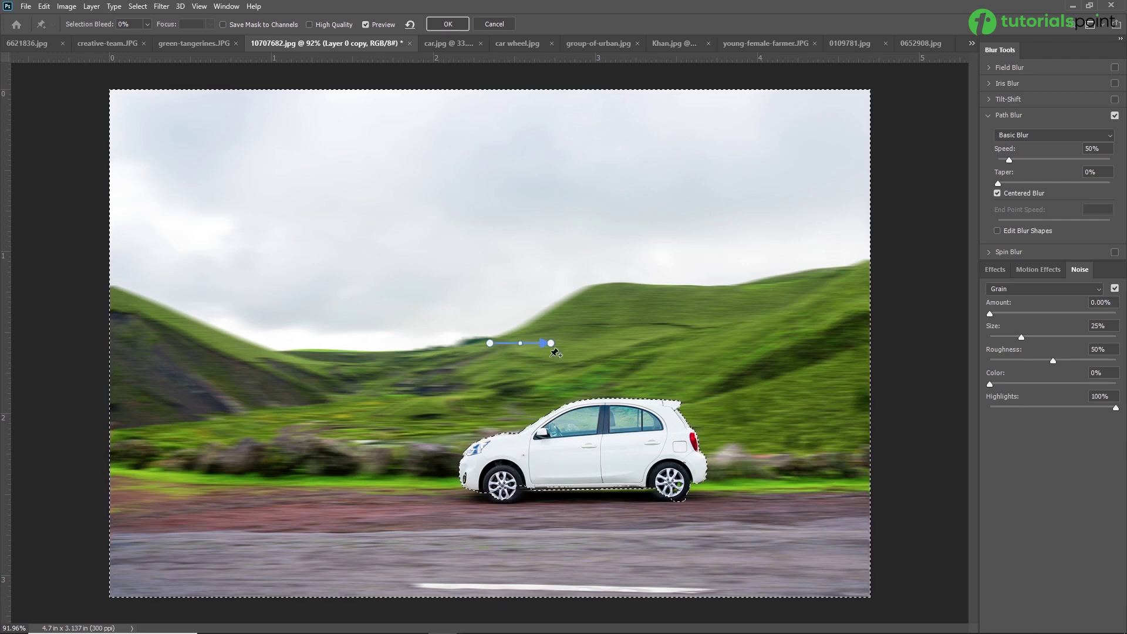
pyautogui.moveTo(552, 344); pyautogui.dragTo(224, 473)
pyautogui.moveTo(490, 343); pyautogui.dragTo(798, 474)
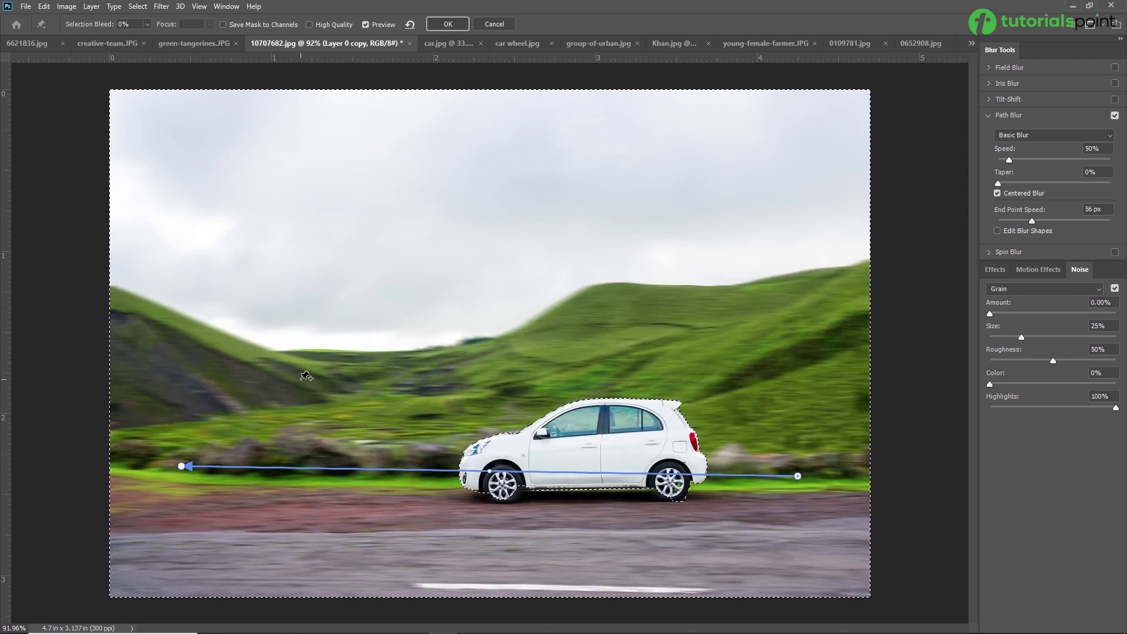
# Draw a second blur path that arches from behind the car over the hills and down in front of it
pyautogui.click(798, 476)
pyautogui.click(780, 385)
pyautogui.click(638, 299)
pyautogui.click(520, 287)
pyautogui.click(434, 309)
pyautogui.doubleClick(382, 384)
pyautogui.doubleClick(363, 431)
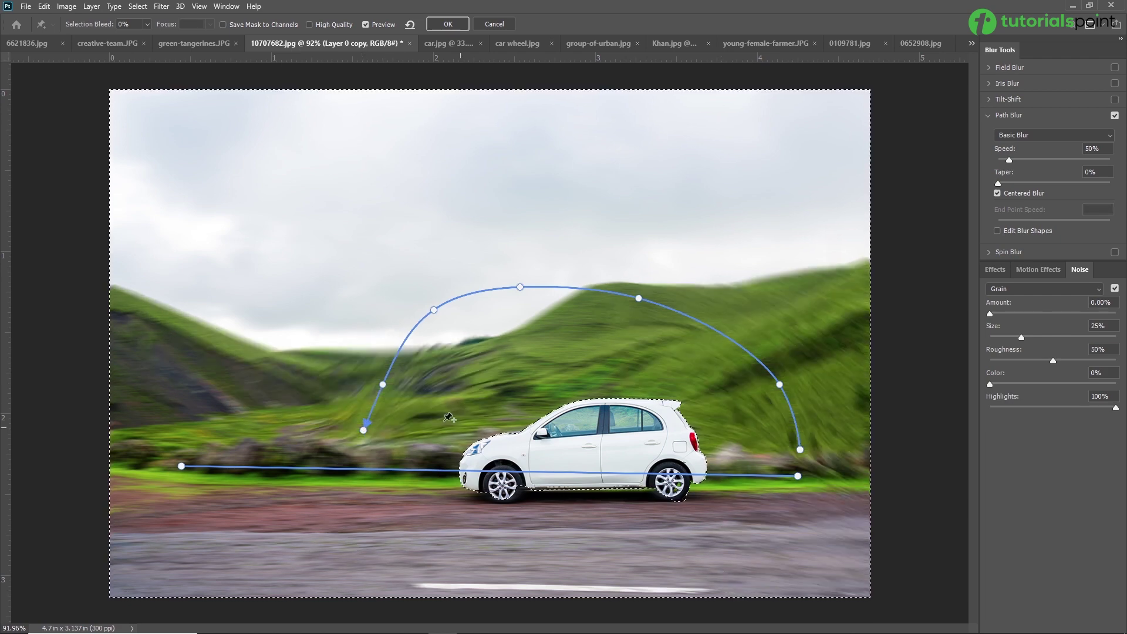
# Bend the arched path's arrow end outward onto the hillside in front of the car
pyautogui.scroll(4, 356, 412)
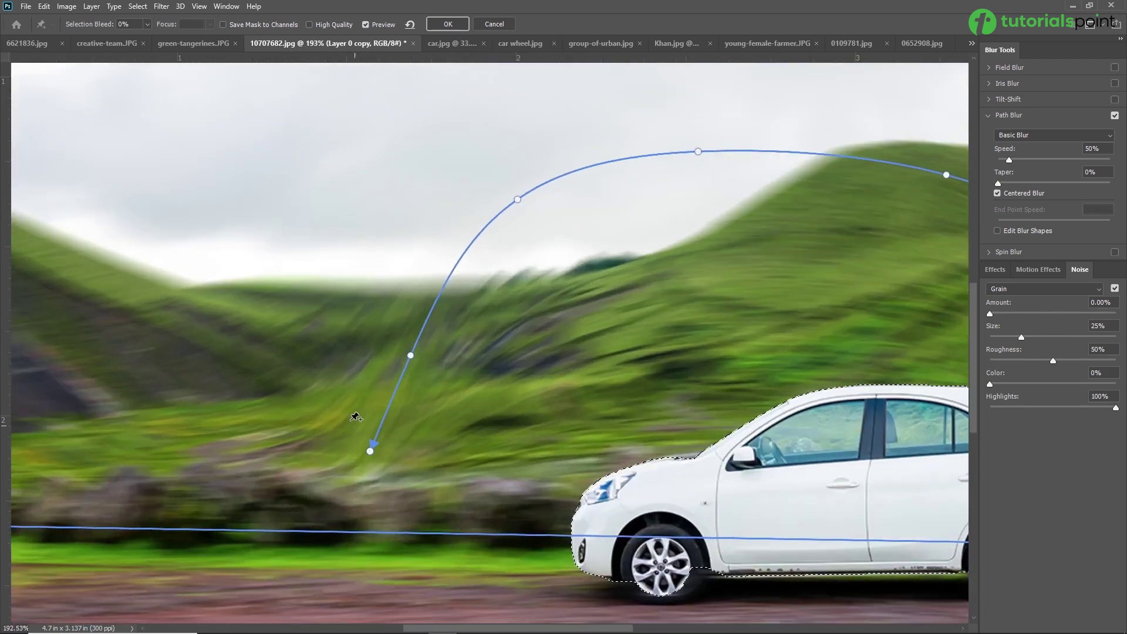
pyautogui.click(370, 451)
pyautogui.moveTo(370, 451); pyautogui.dragTo(298, 354)
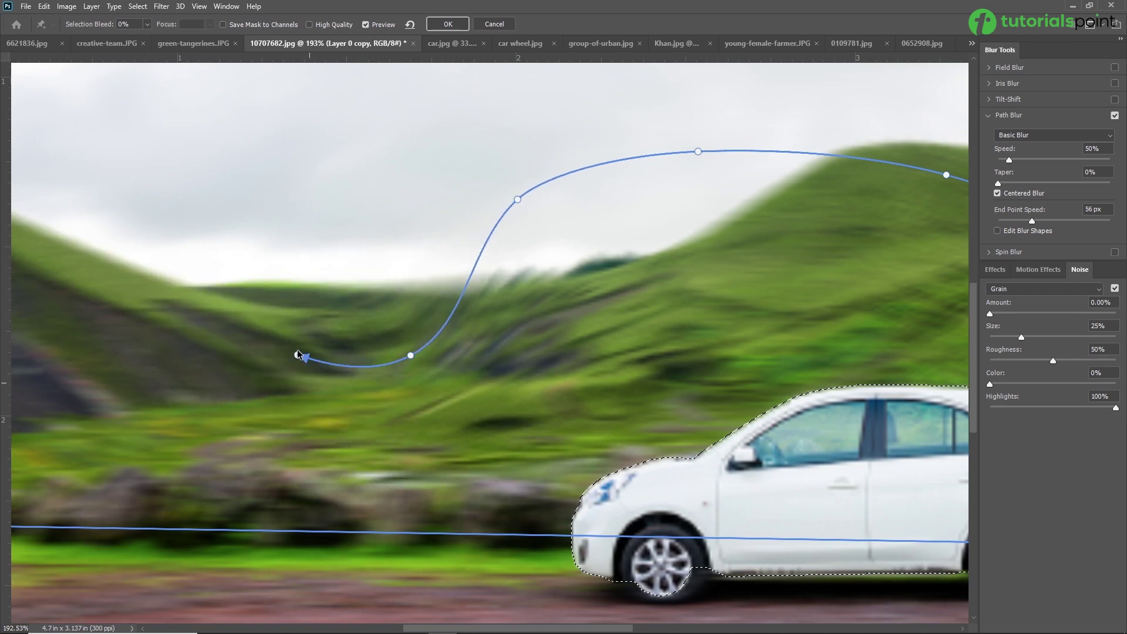
pyautogui.scroll(-3, 448, 400)
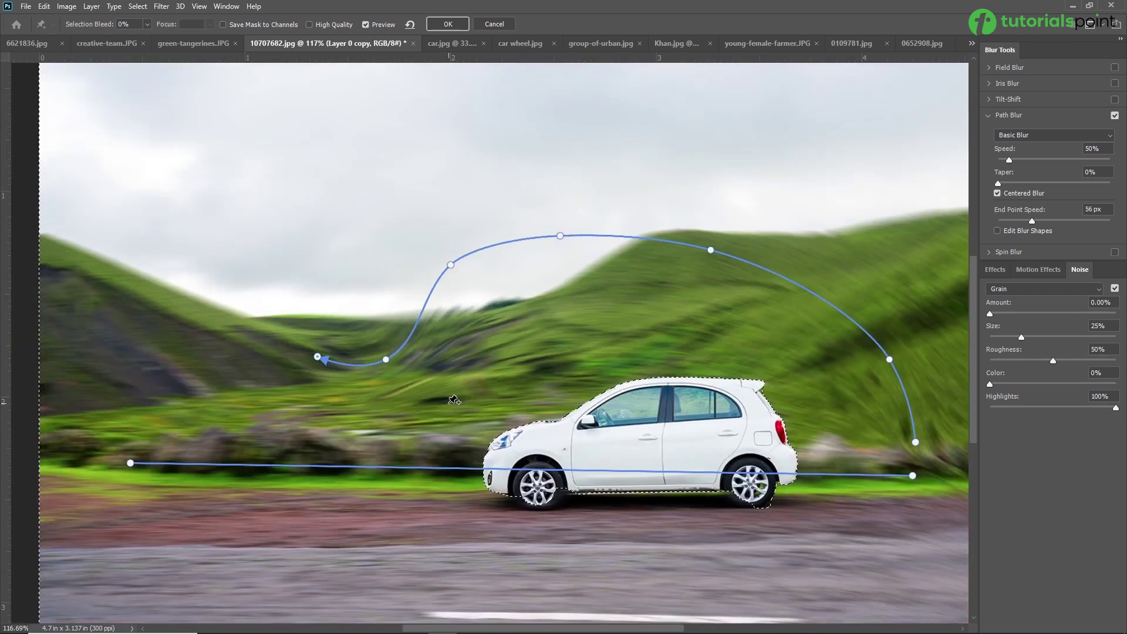
# Compare the blur before and after the path end was moved by repeatedly undoing and redoing the change
pyautogui.hotkey('ctrl', 'z')
pyautogui.hotkey('ctrl', 'shift', 'z')
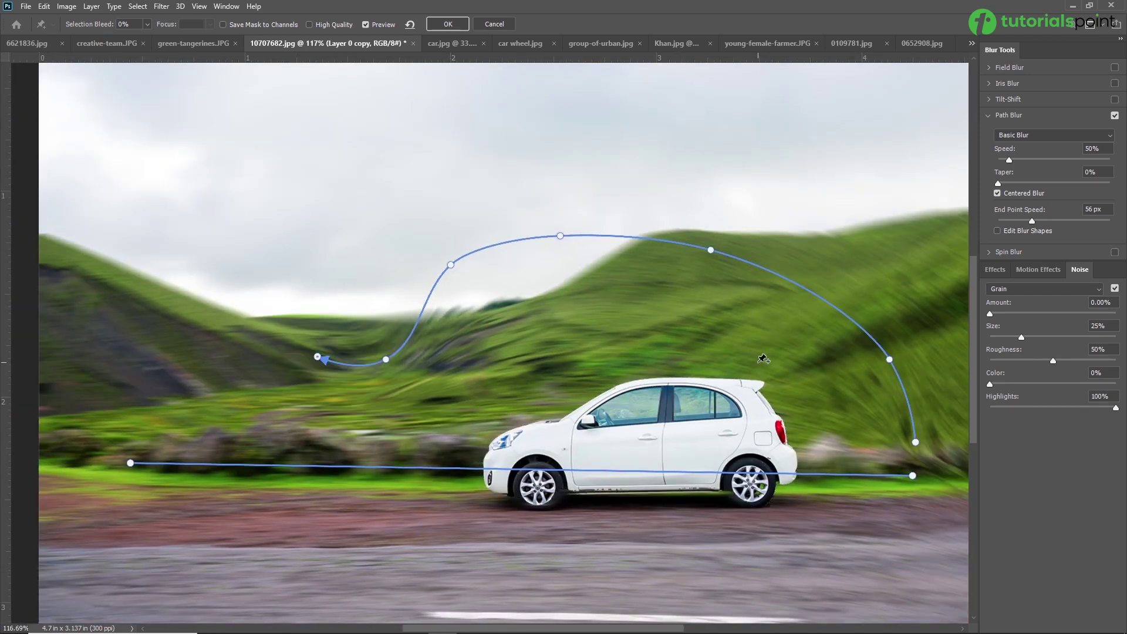
pyautogui.hotkey('ctrl', 'z')
pyautogui.hotkey('ctrl', 'shift', 'z')
pyautogui.hotkey('ctrl', 'z')
pyautogui.hotkey('ctrl', 'shift', 'z')
pyautogui.hotkey('ctrl', 'z')
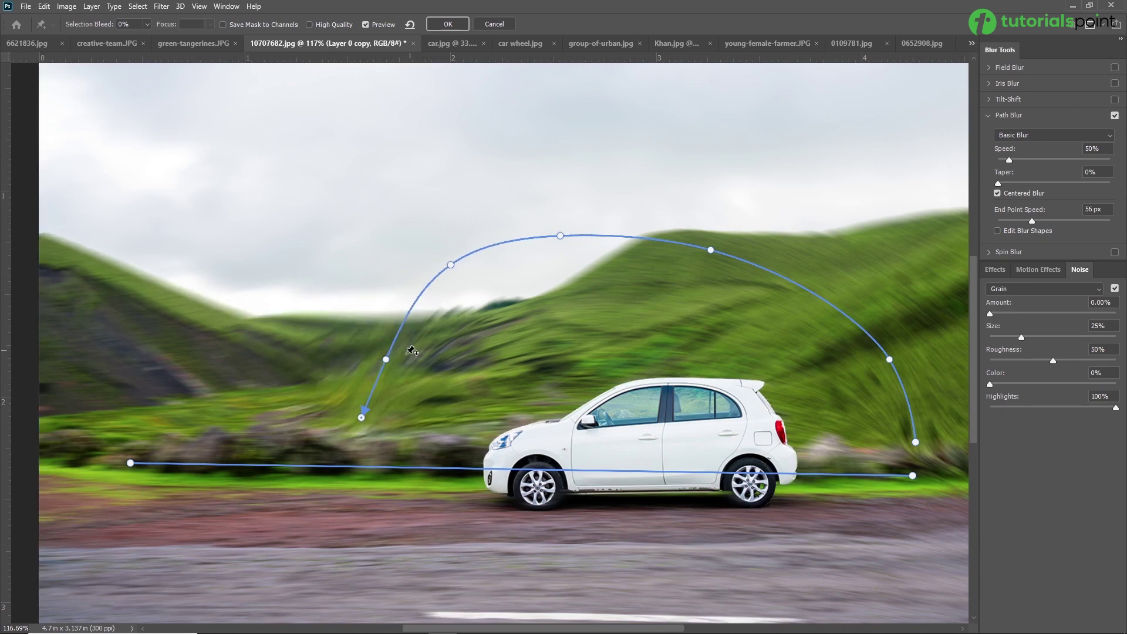
pyautogui.hotkey('ctrl', 'shift', 'z')
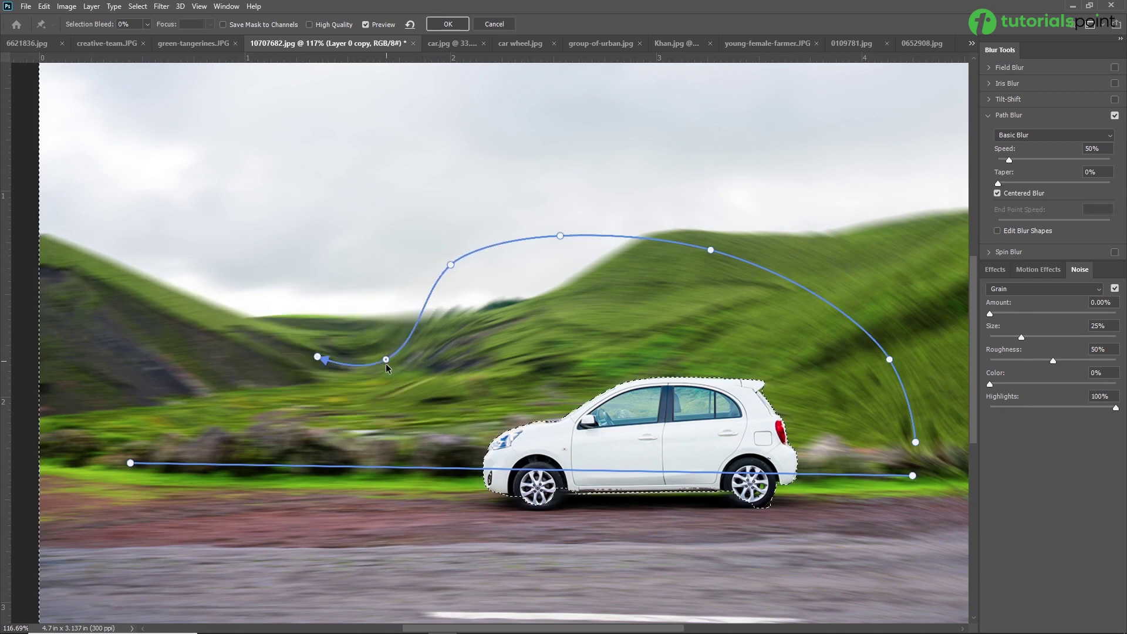
# Delete the arched path and apply the Path Blur with only the horizontal path at 50% speed
pyautogui.press('Delete')
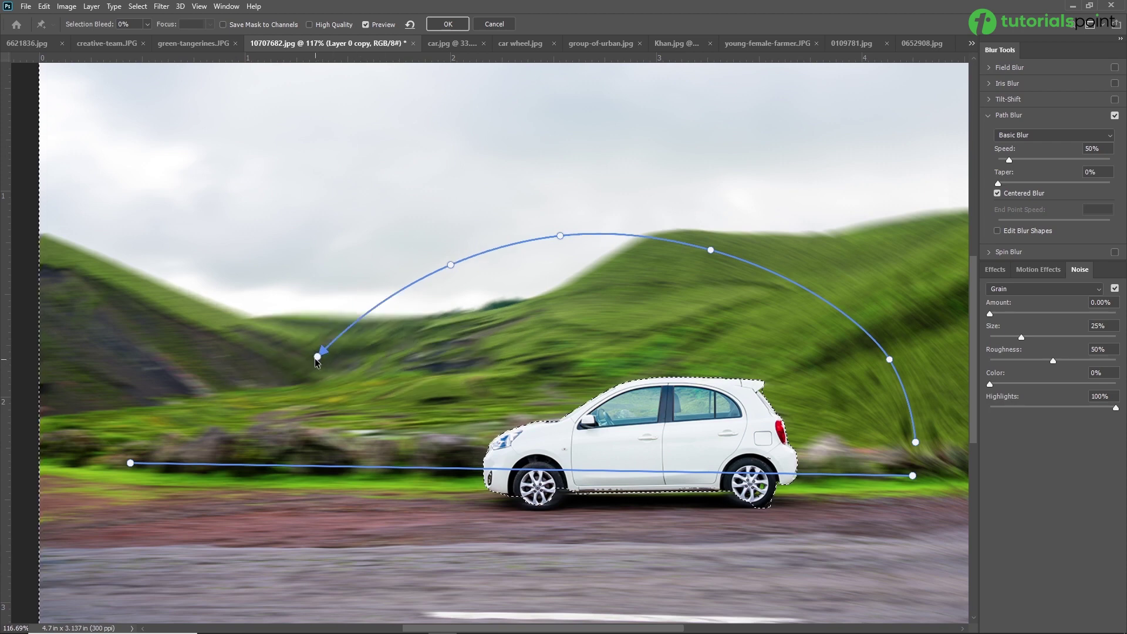
pyautogui.press('Delete')
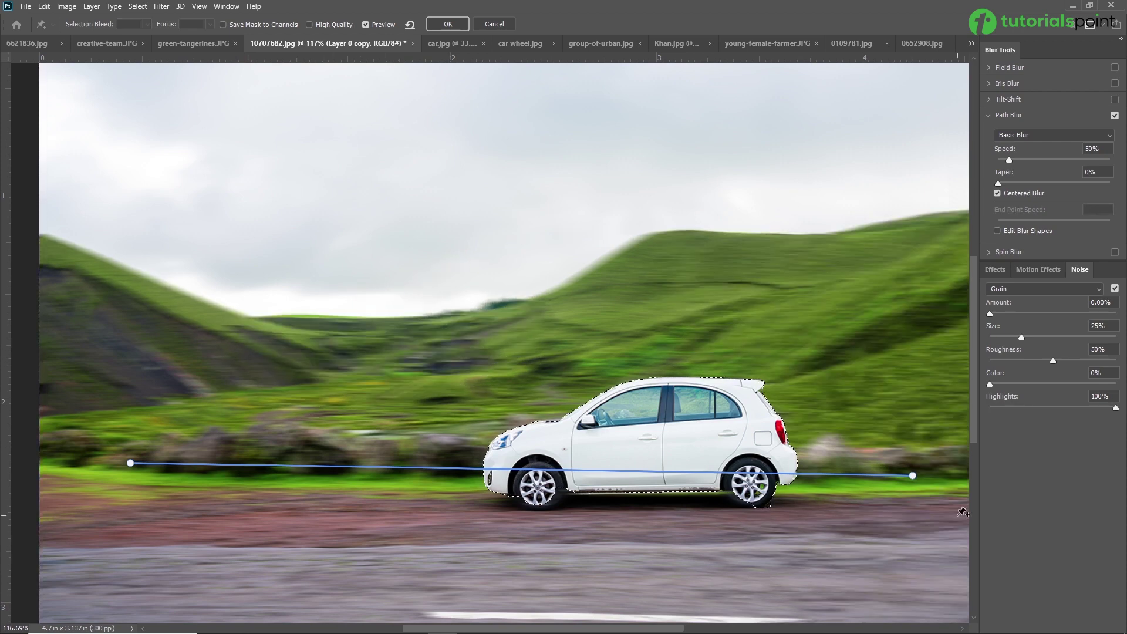
pyautogui.press('Return')
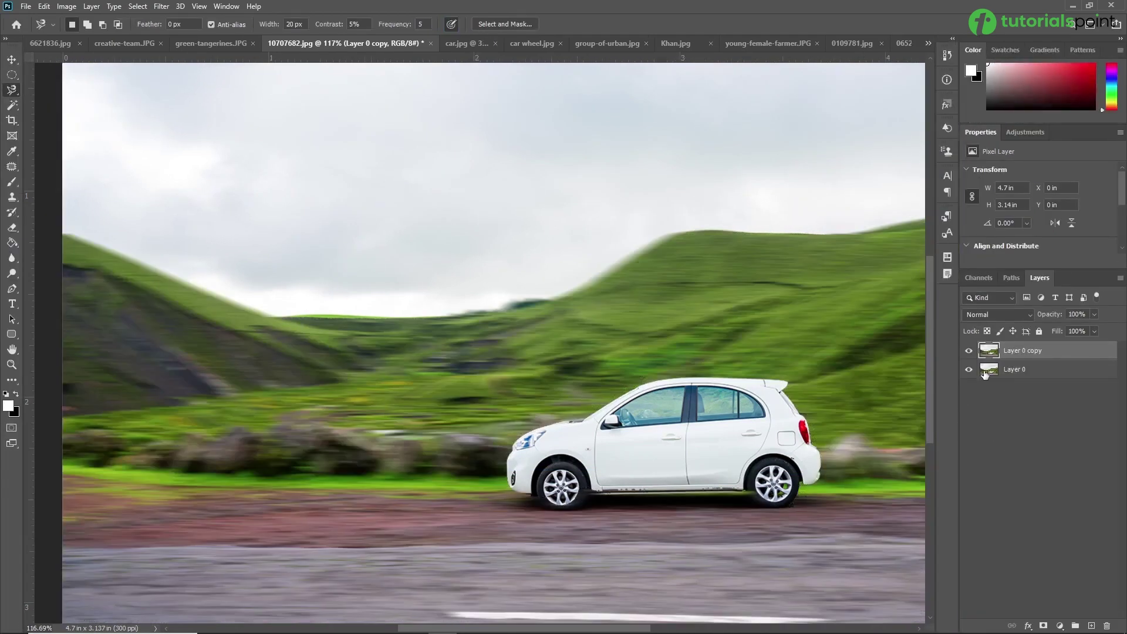
# Compare the motion-blurred background with the original photo by hiding and showing the Layer 0 copy
pyautogui.click(968, 351)
pyautogui.click(969, 351)
pyautogui.click(969, 351)
pyautogui.click(969, 351)
pyautogui.click(968, 351)
pyautogui.click(968, 351)
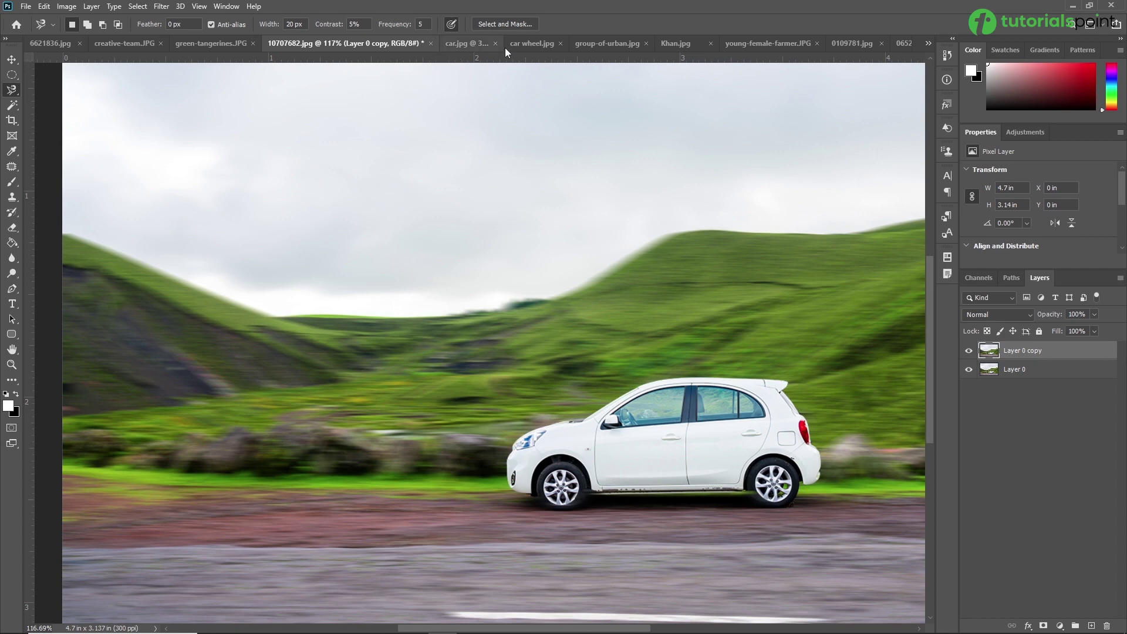
# Switch to car wheel.jpg and start a Spin Blur on Layer 0
pyautogui.click(525, 43)
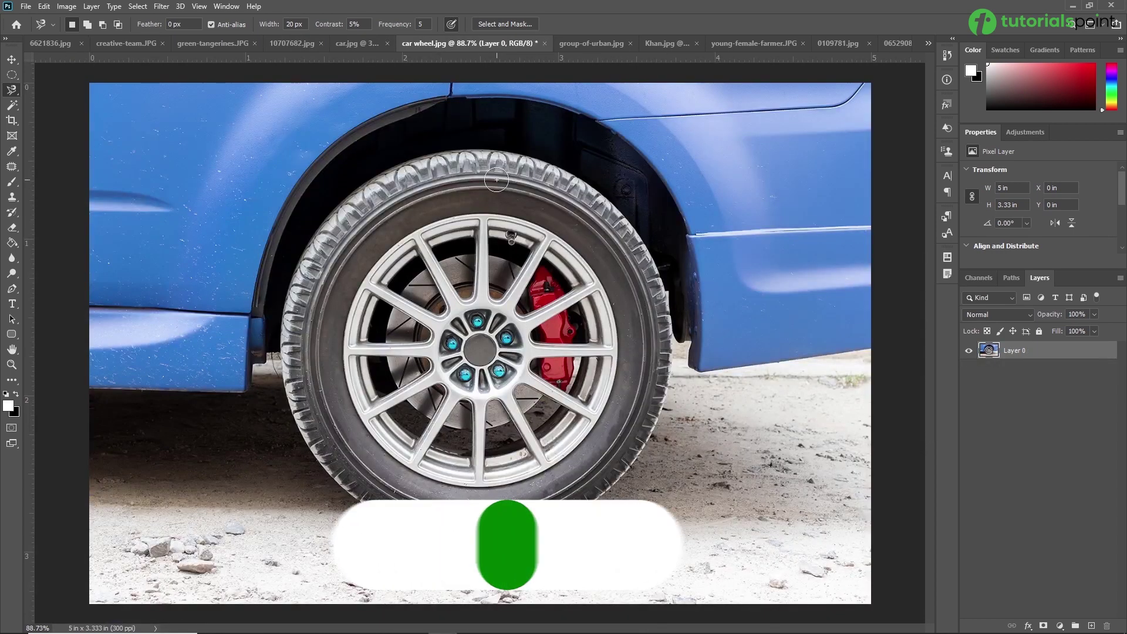
pyautogui.click(351, 46)
pyautogui.click(294, 44)
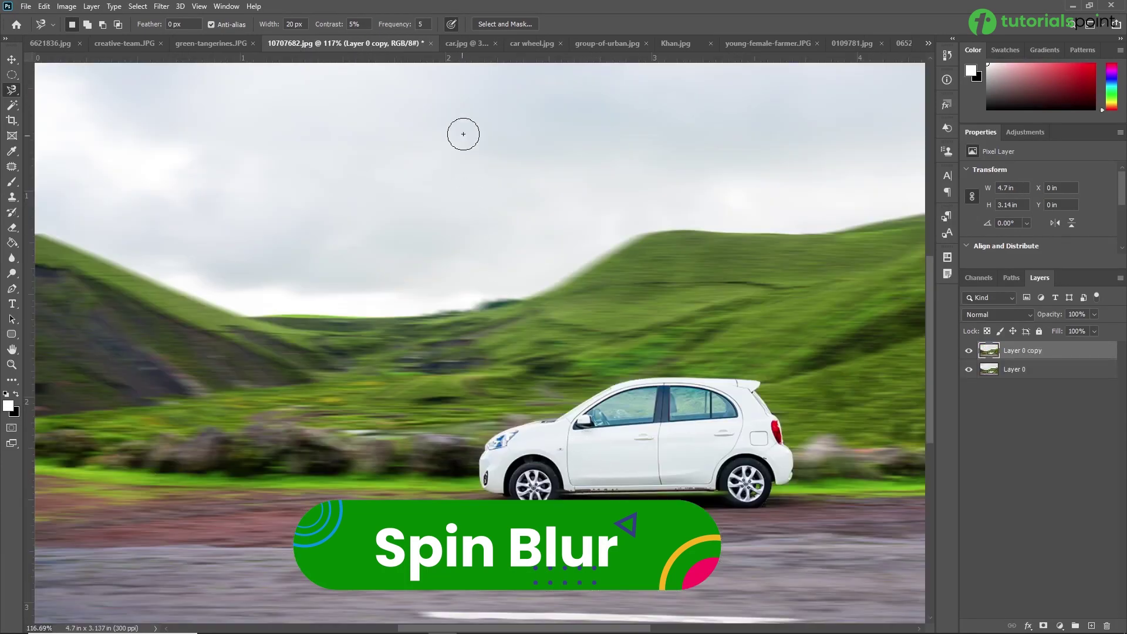
pyautogui.click(524, 43)
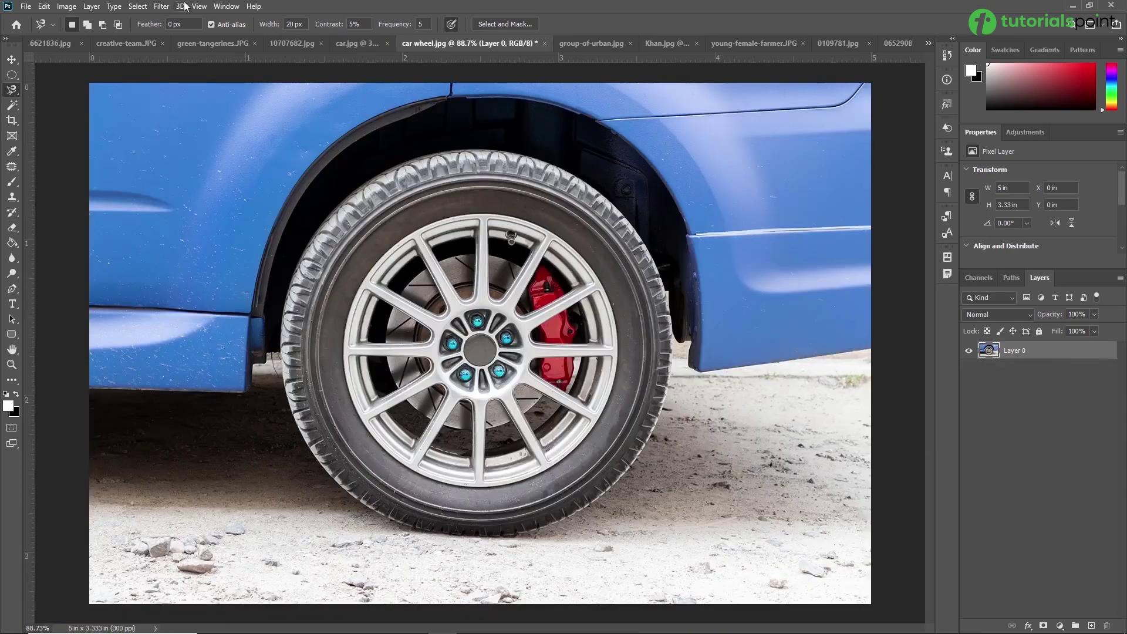
pyautogui.click(161, 7)
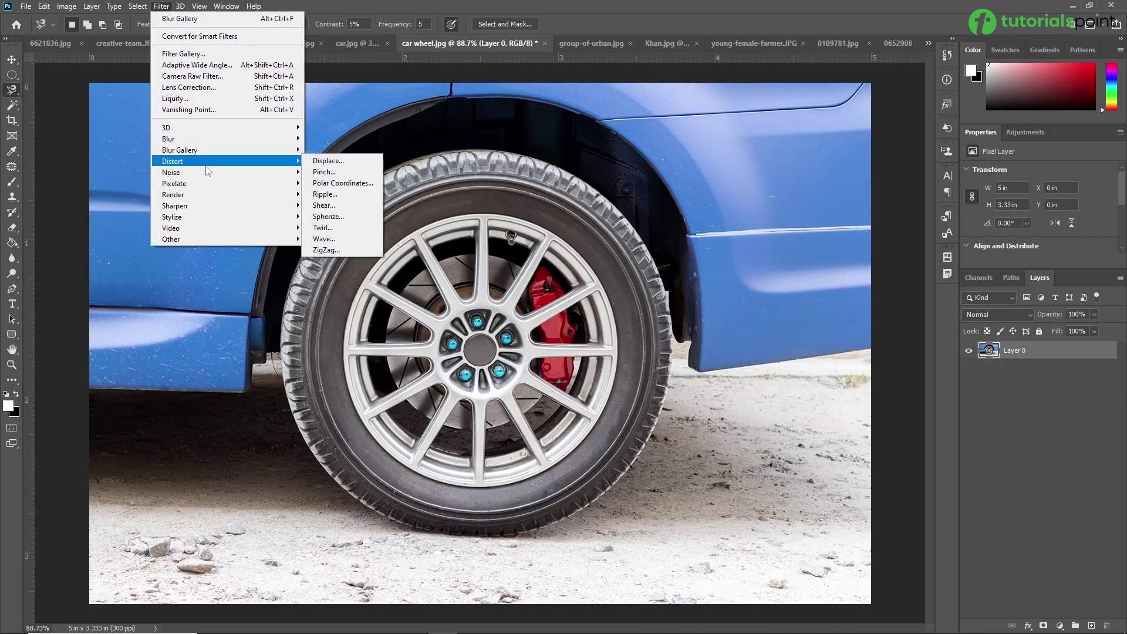
pyautogui.moveTo(210, 154)
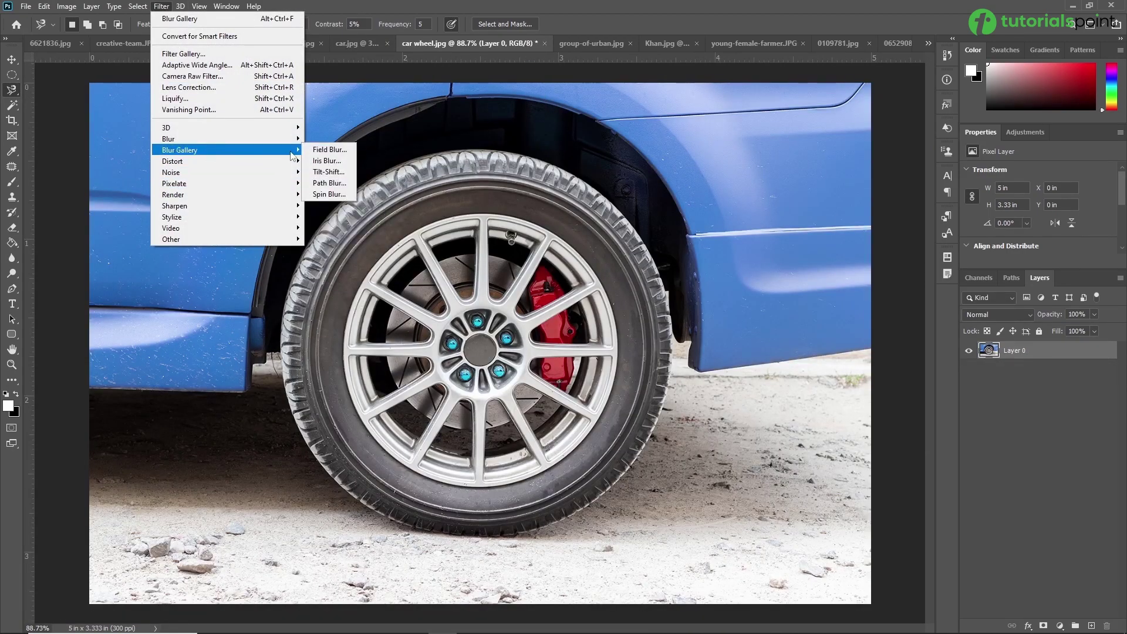
pyautogui.click(328, 194)
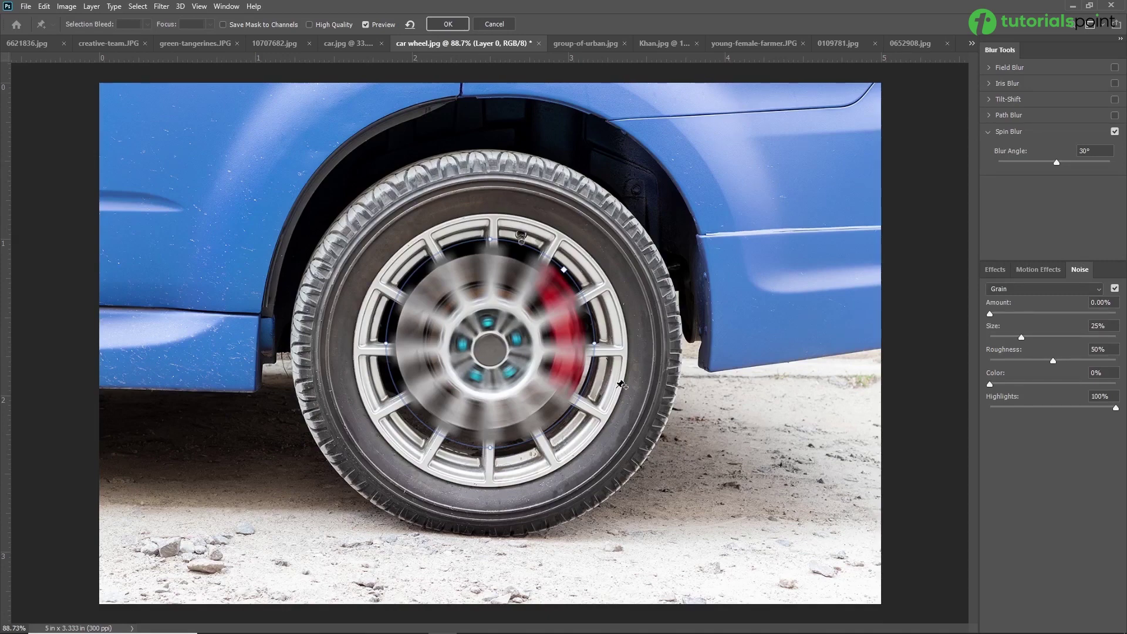
# Enlarge the spin ellipse to cover the whole tyre and apply a blur angle of 187°
pyautogui.moveTo(589, 376)
pyautogui.moveTo(594, 344); pyautogui.dragTo(648, 366)
pyautogui.moveTo(489, 447); pyautogui.dragTo(490, 524)
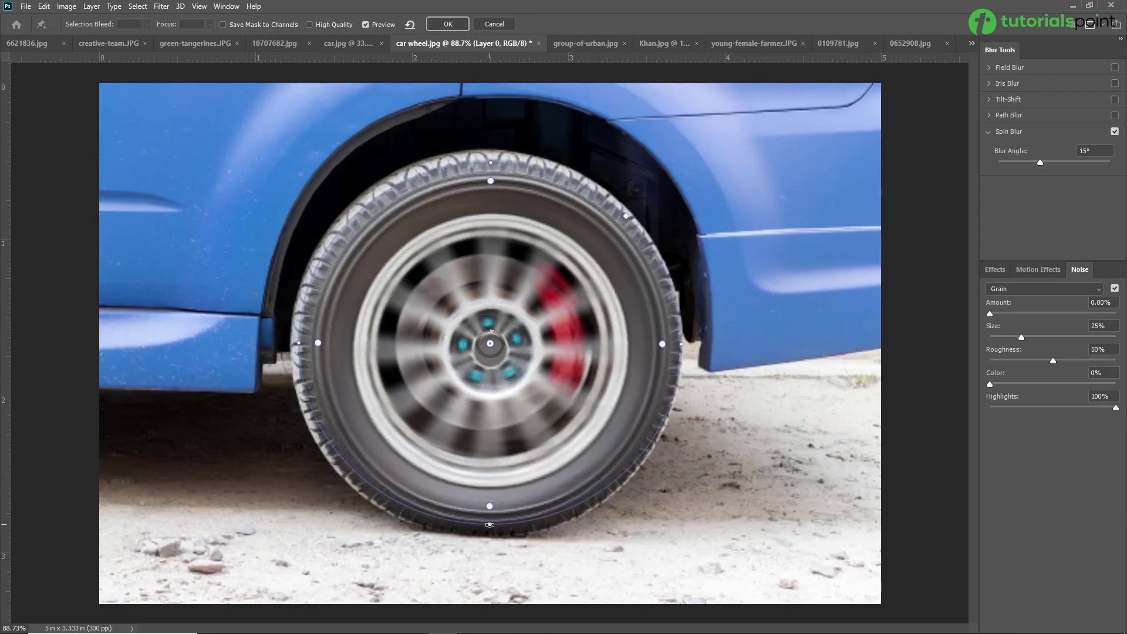
pyautogui.moveTo(503, 335); pyautogui.dragTo(485, 386)
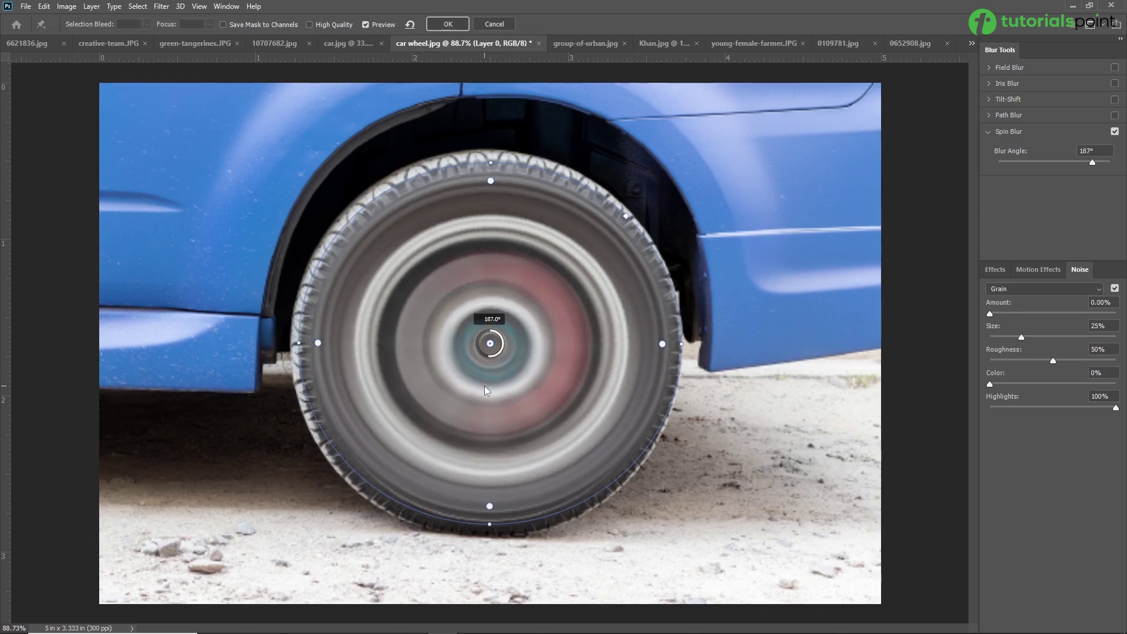
pyautogui.click(447, 23)
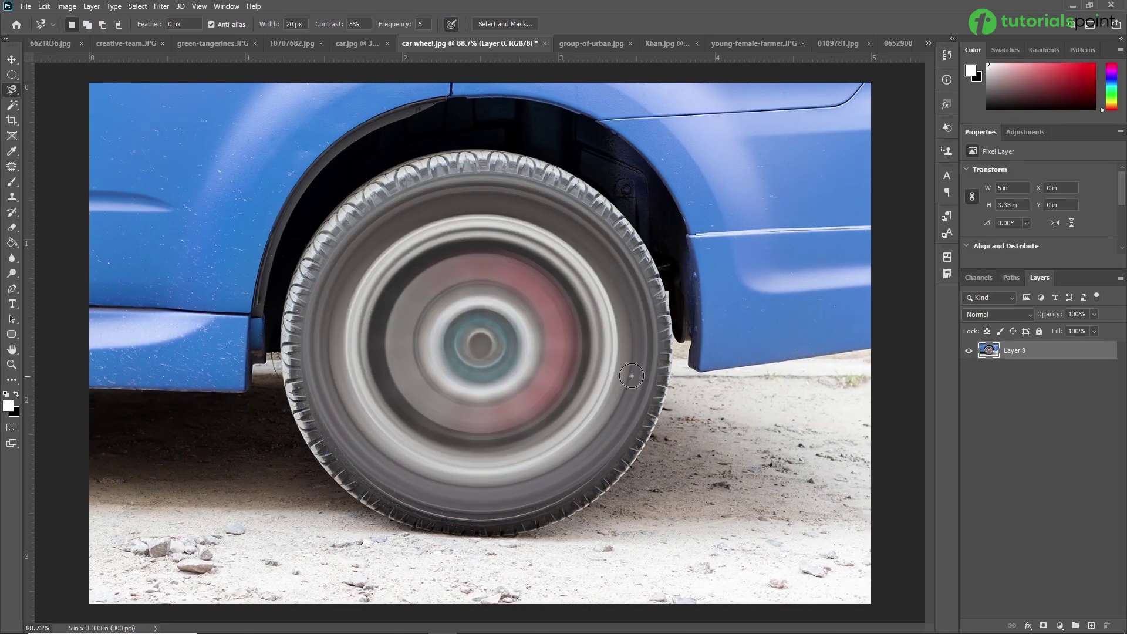
# Inspect the spinning wheel, undo the Spin Blur and the layer unlock, and unlock the Background layer again
pyautogui.scroll(-1, 631, 376)
pyautogui.scroll(2, 631, 376)
pyautogui.moveTo(482, 357); pyautogui.dragTo(512, 368)
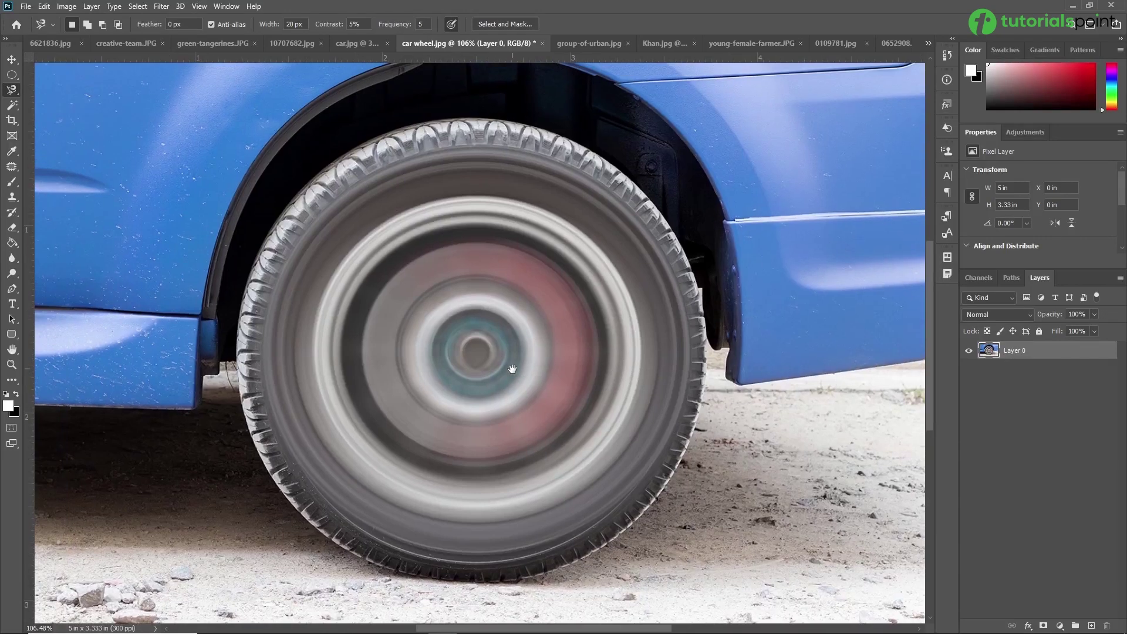
pyautogui.hotkey('ctrl', 'z')
pyautogui.hotkey('ctrl', 'z')
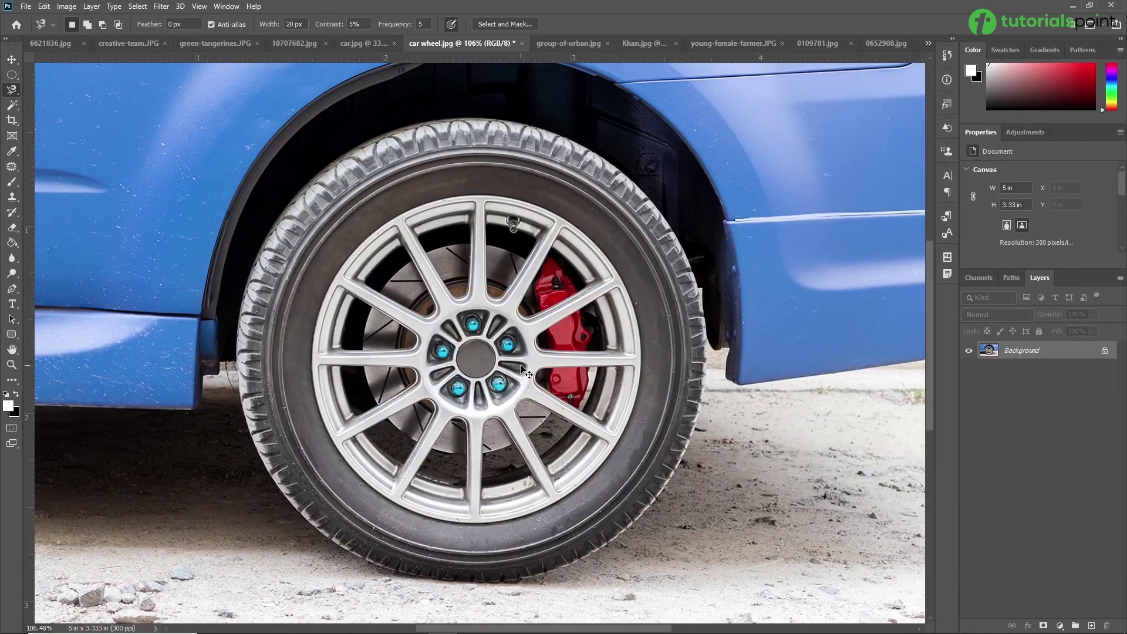
pyautogui.click(1104, 351)
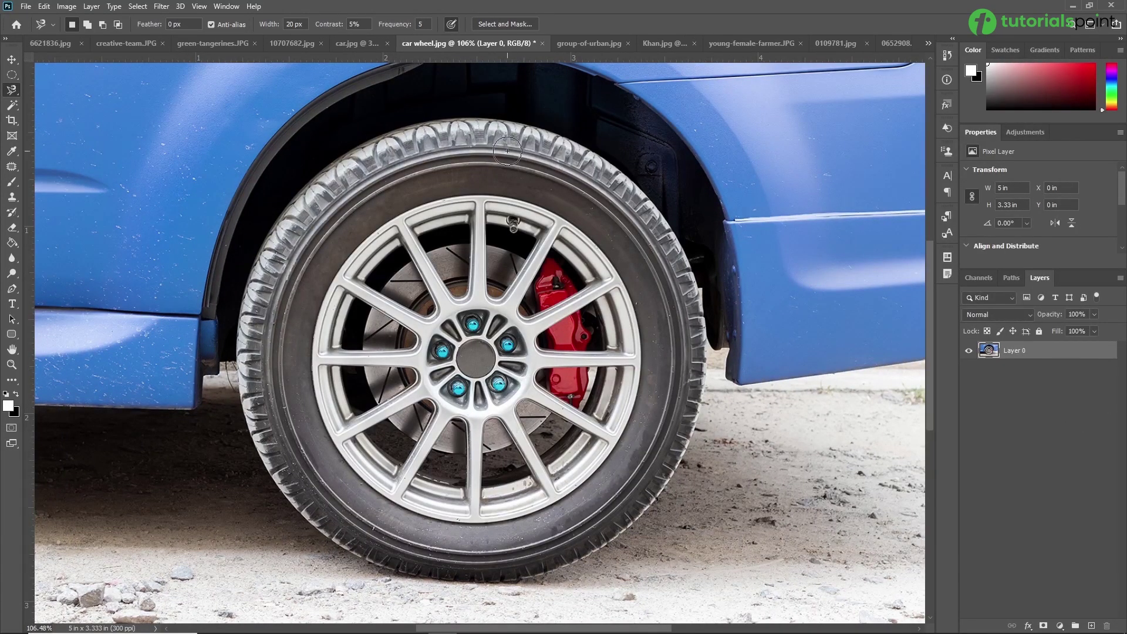
# Return to 10707682.jpg and compare the path-blurred scene with the original by toggling the Layer 0 copy's visibility
pyautogui.click(353, 43)
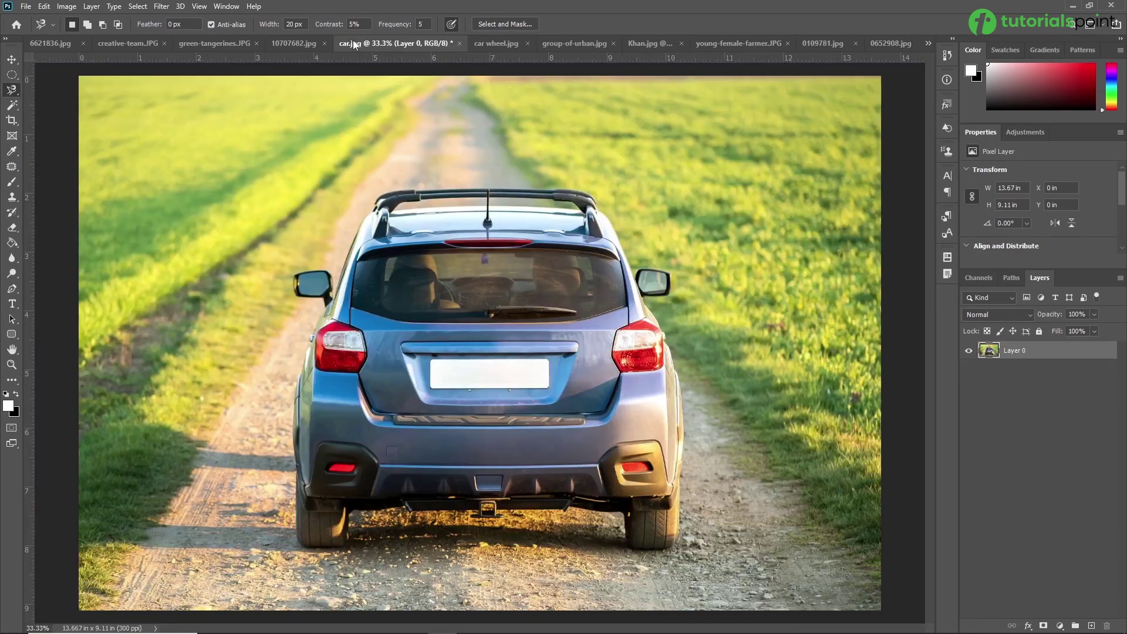
pyautogui.click(294, 43)
pyautogui.scroll(2, 604, 369)
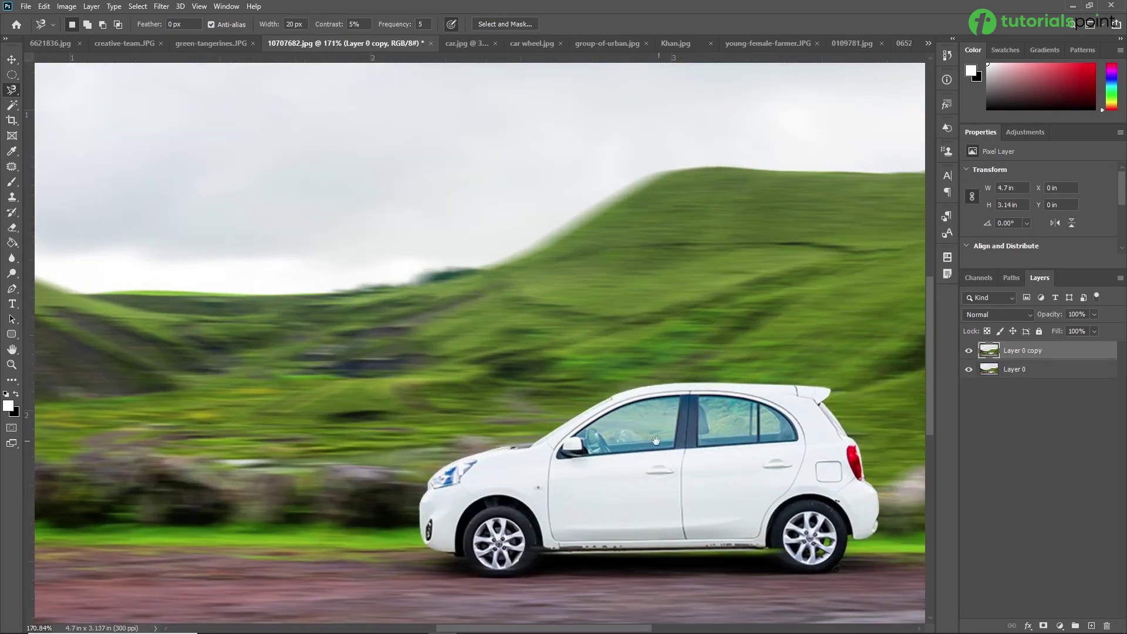
pyautogui.scroll(2, 529, 340)
pyautogui.hotkey('ctrl', ',')
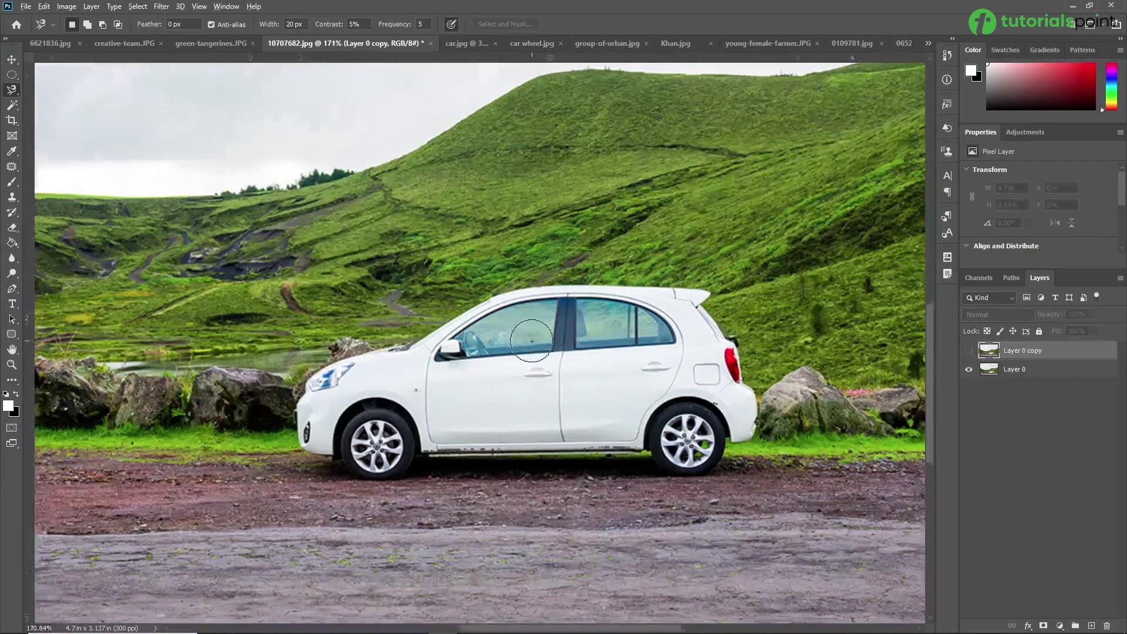
pyautogui.scroll(-2, 531, 340)
pyautogui.hotkey('ctrl', ',')
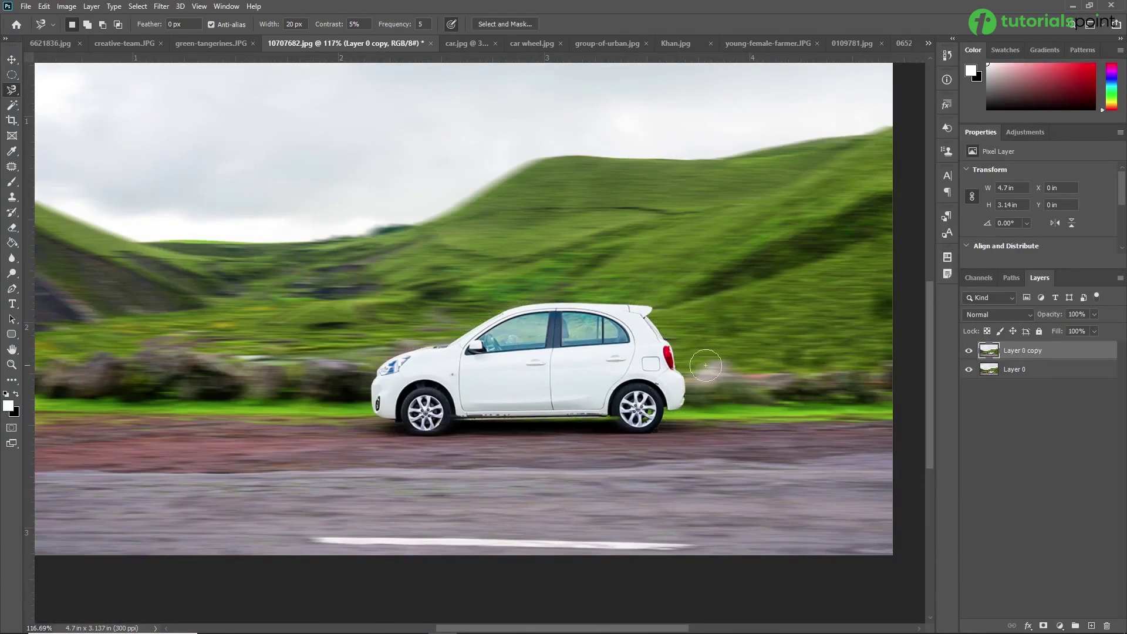
# Start a Spin Blur on Layer 0 copy and centre its ellipse on the car's front wheel
pyautogui.scroll(5, 590, 371)
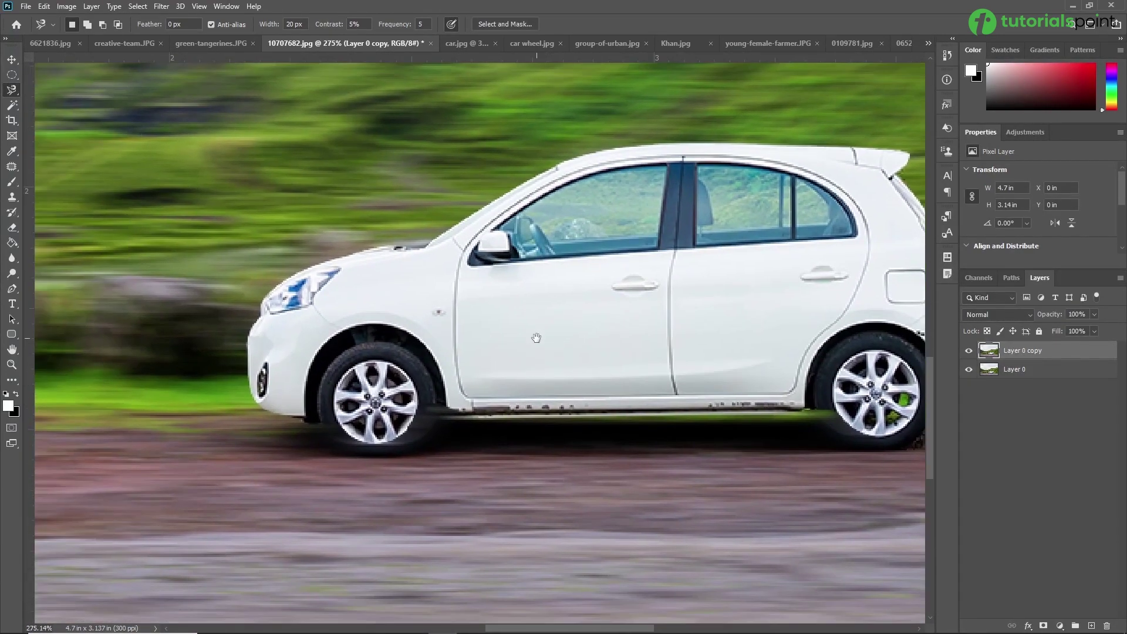
pyautogui.click(163, 8)
pyautogui.moveTo(223, 149)
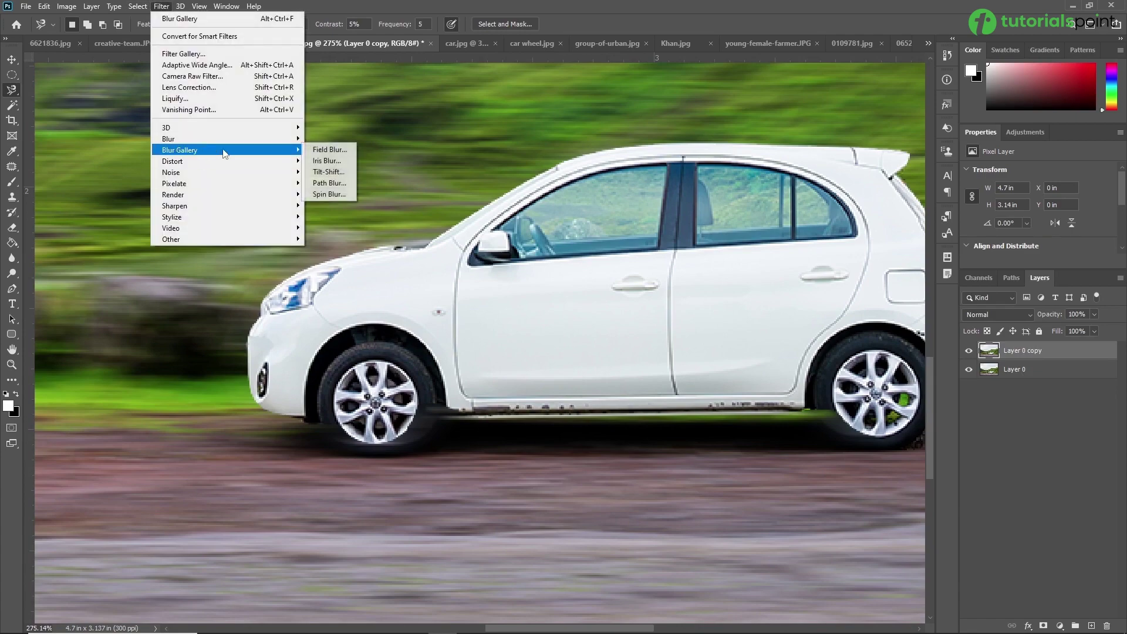
pyautogui.click(324, 192)
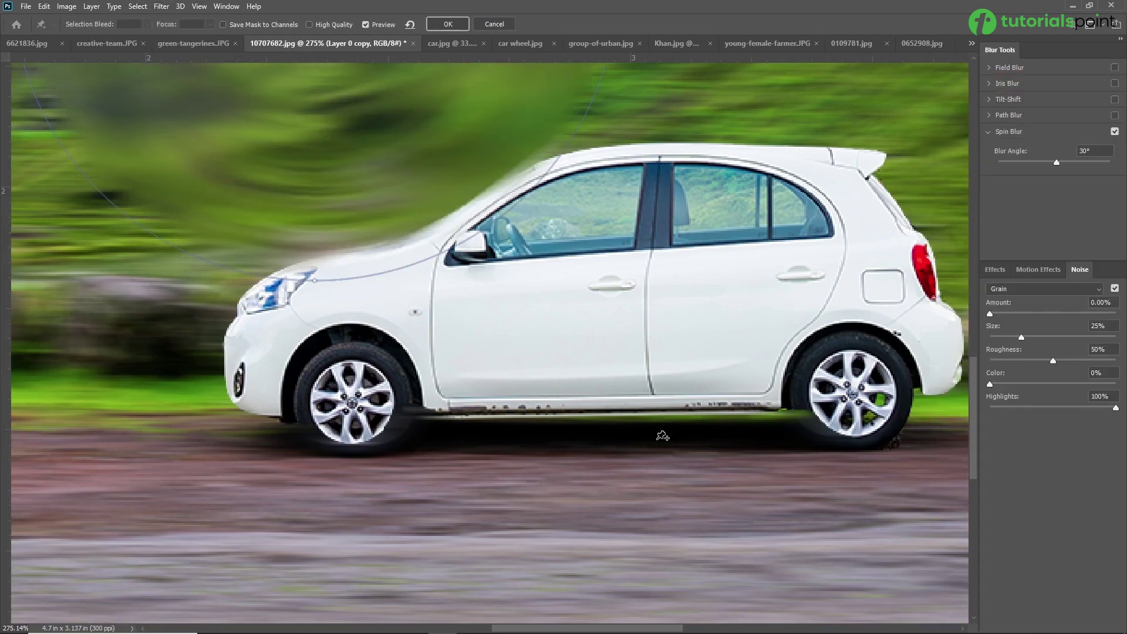
pyautogui.scroll(-5, 425, 271)
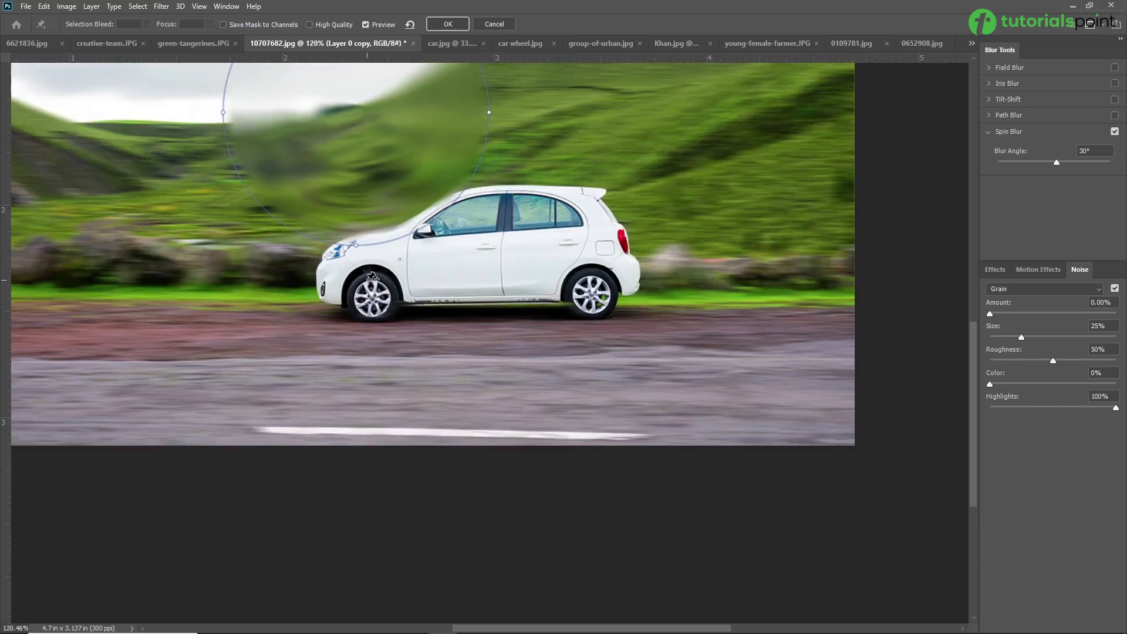
pyautogui.moveTo(356, 112); pyautogui.dragTo(370, 315)
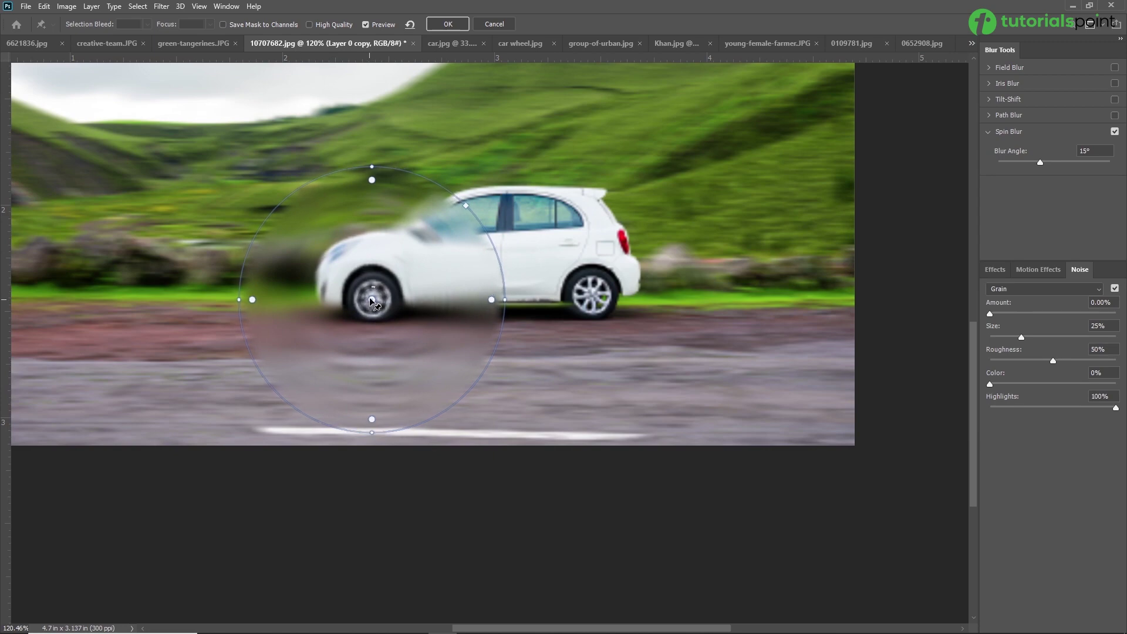
# Shrink and rotate the spin ellipse to fit the front tyre and apply a blur angle of 90°
pyautogui.scroll(3, 327, 317)
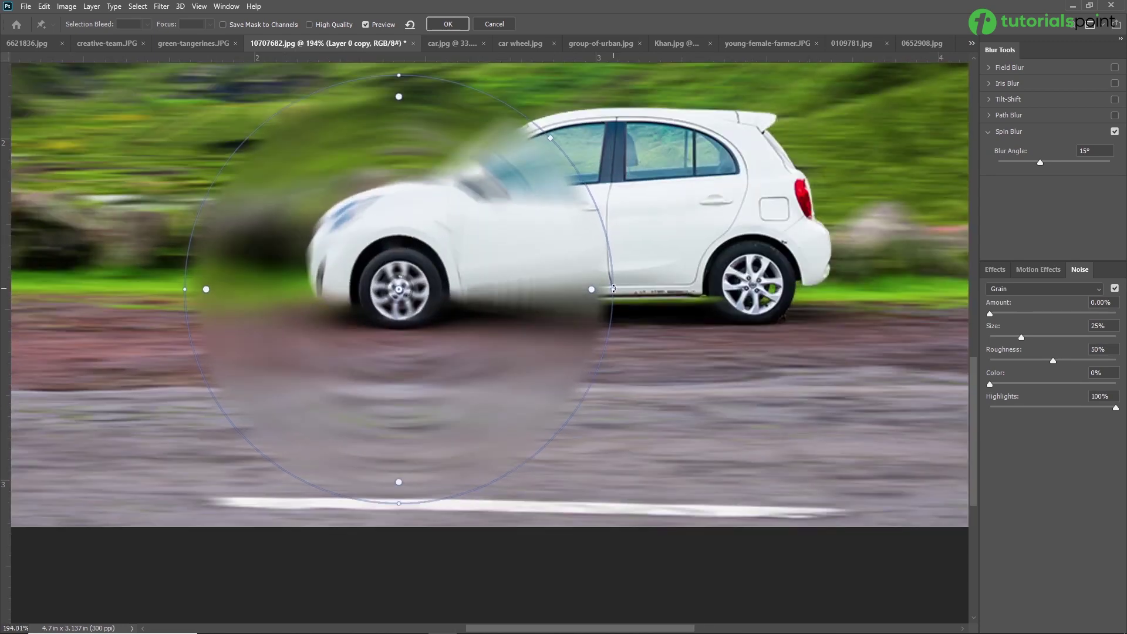
pyautogui.moveTo(611, 288); pyautogui.dragTo(442, 289)
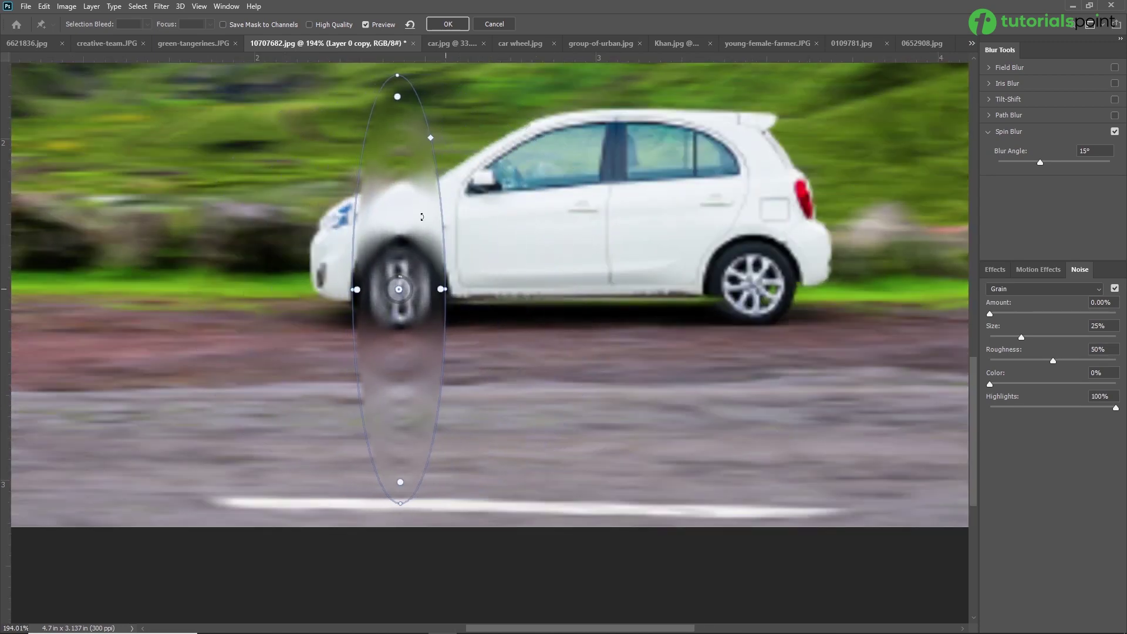
pyautogui.moveTo(397, 75); pyautogui.dragTo(399, 243)
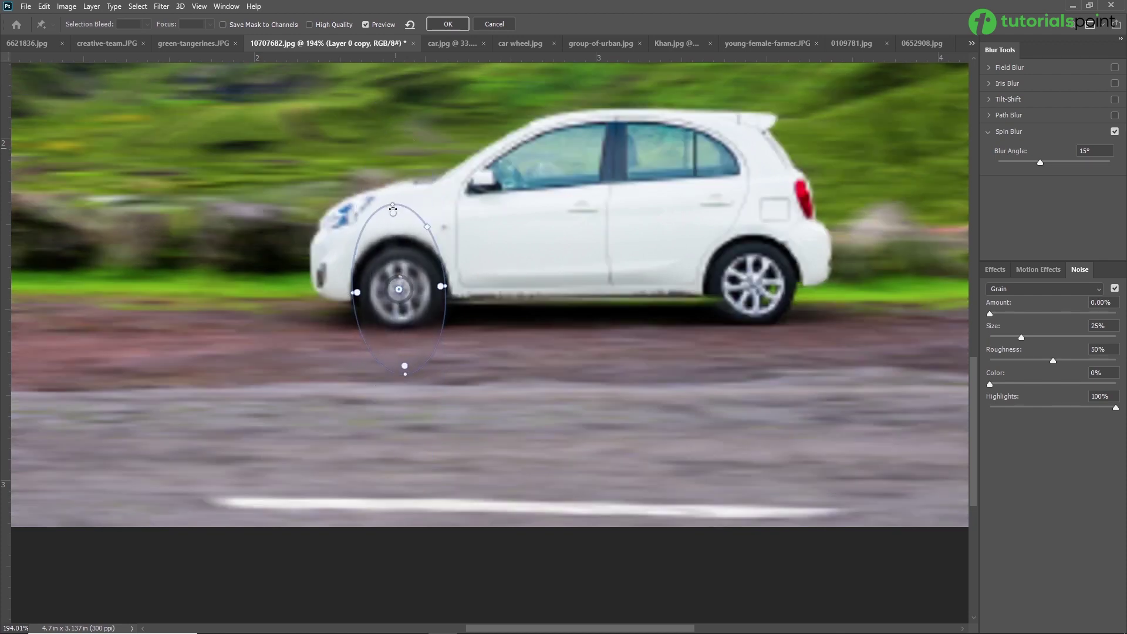
pyautogui.moveTo(402, 323); pyautogui.dragTo(398, 286)
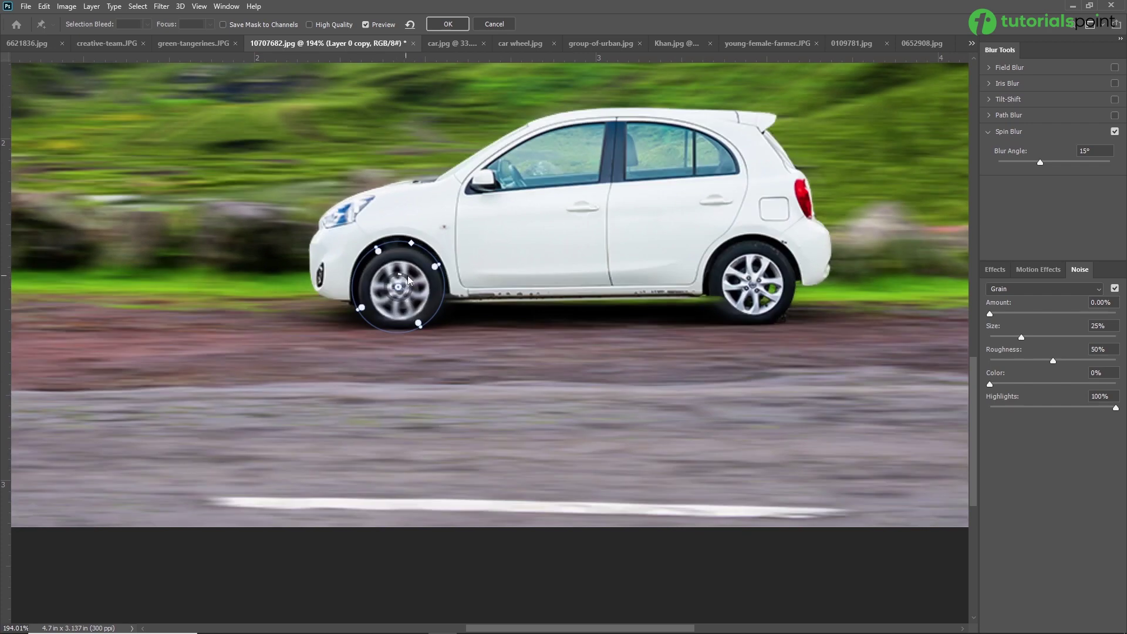
pyautogui.moveTo(409, 279); pyautogui.dragTo(414, 287)
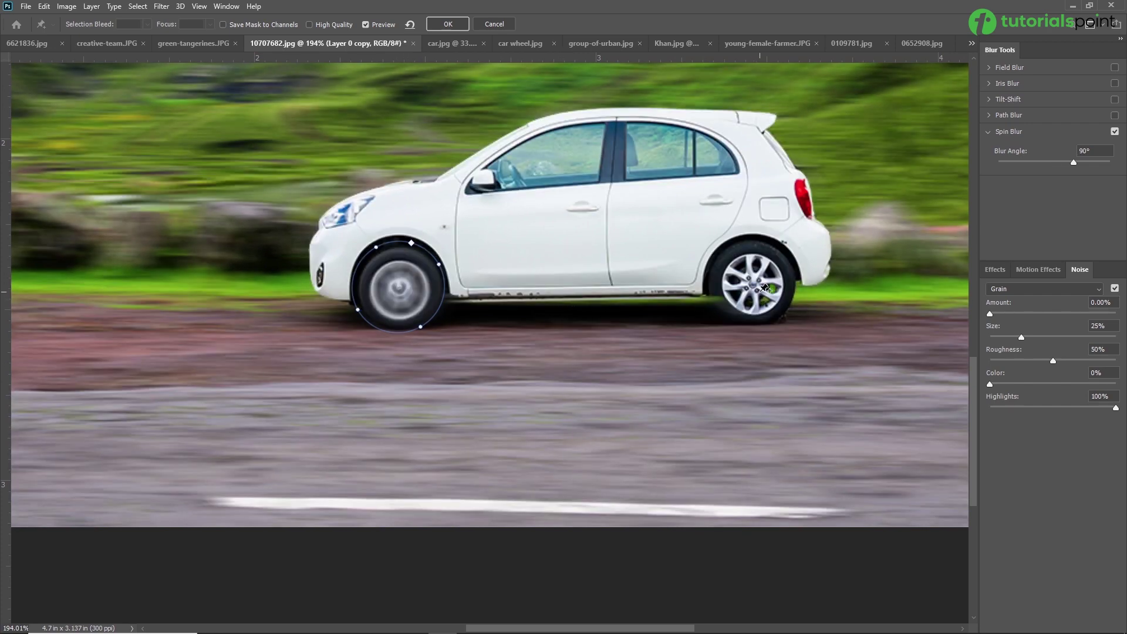
pyautogui.click(444, 23)
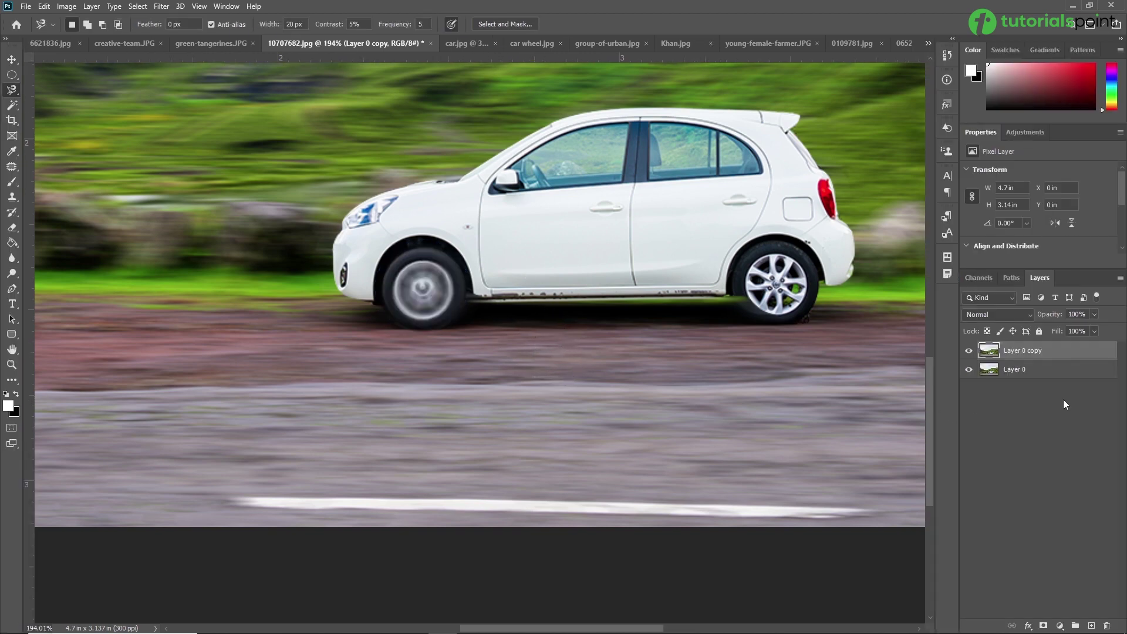
# Start another Spin Blur on Layer 0 copy and centre its ellipse on the car's rear wheel
pyautogui.click(157, 7)
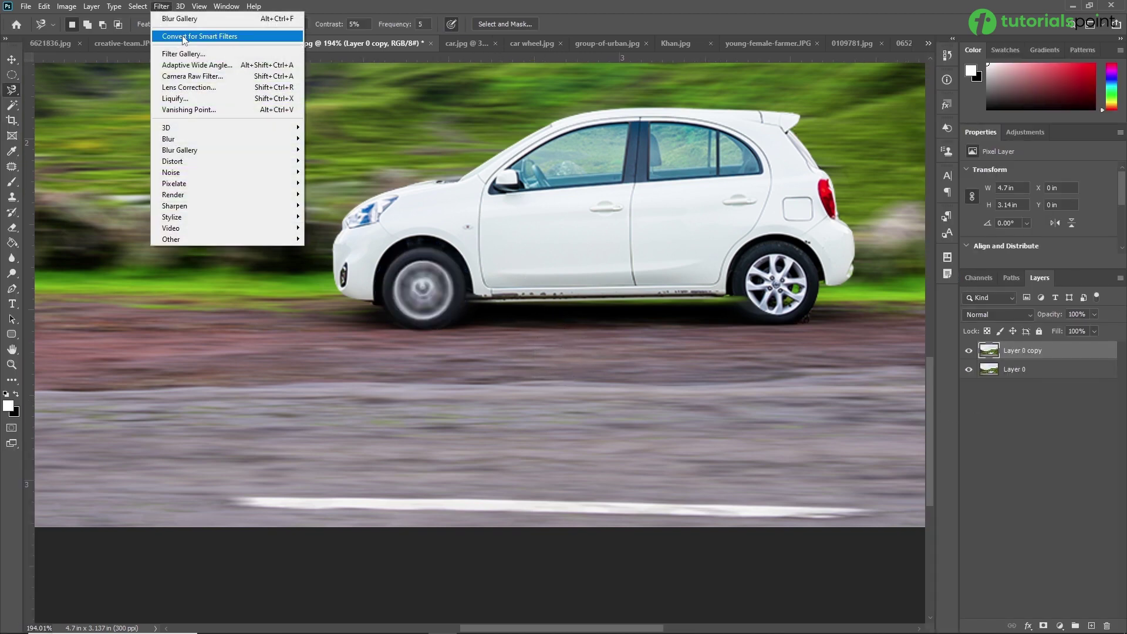
pyautogui.moveTo(194, 150)
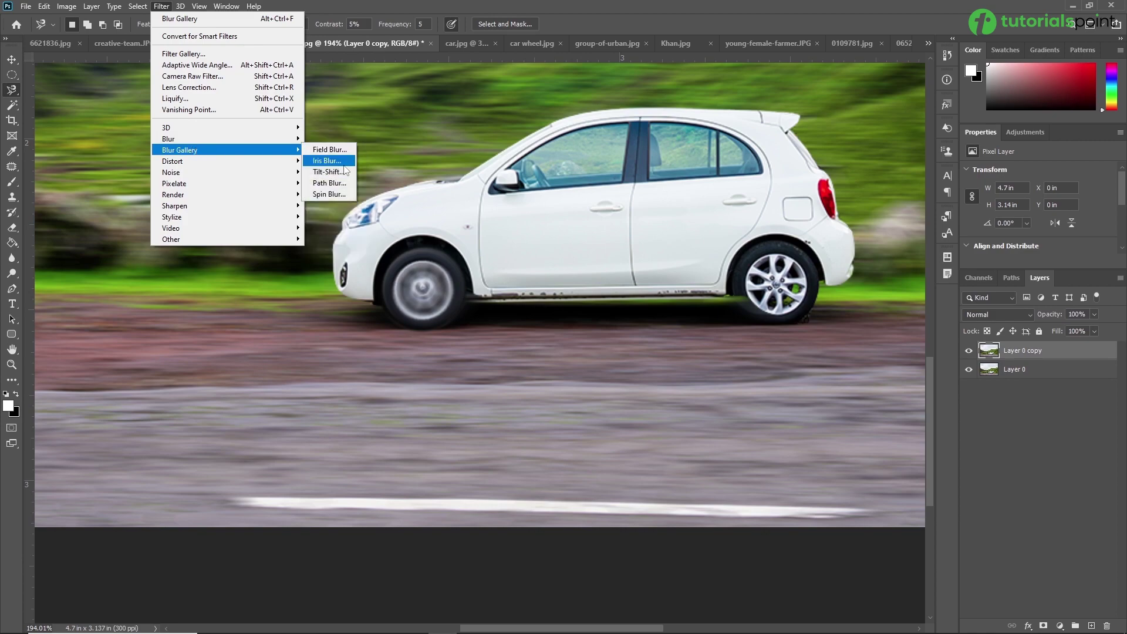
pyautogui.click(331, 196)
pyautogui.scroll(-5, 414, 135)
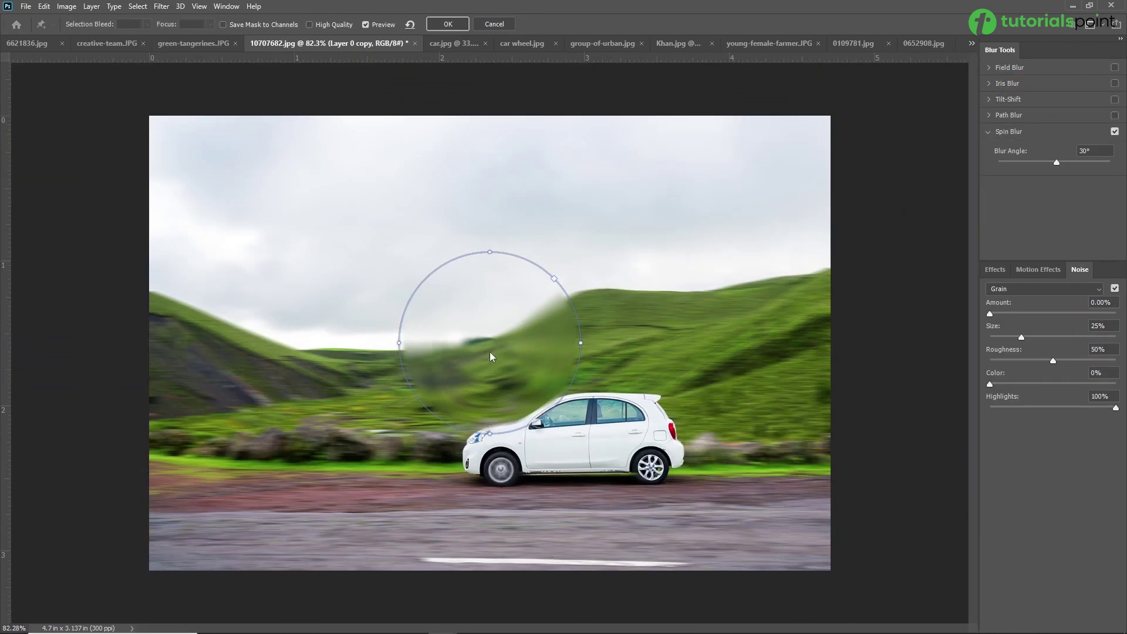
pyautogui.moveTo(492, 345)
pyautogui.moveTo(492, 345); pyautogui.dragTo(651, 467)
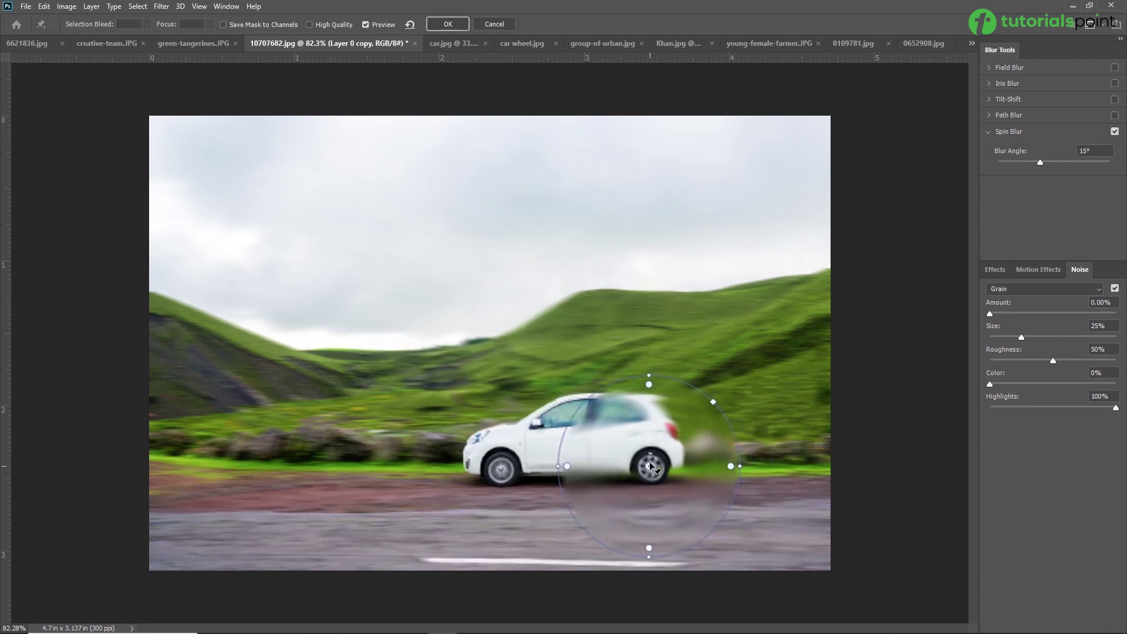
pyautogui.scroll(3, 652, 467)
pyautogui.moveTo(611, 334); pyautogui.dragTo(504, 202)
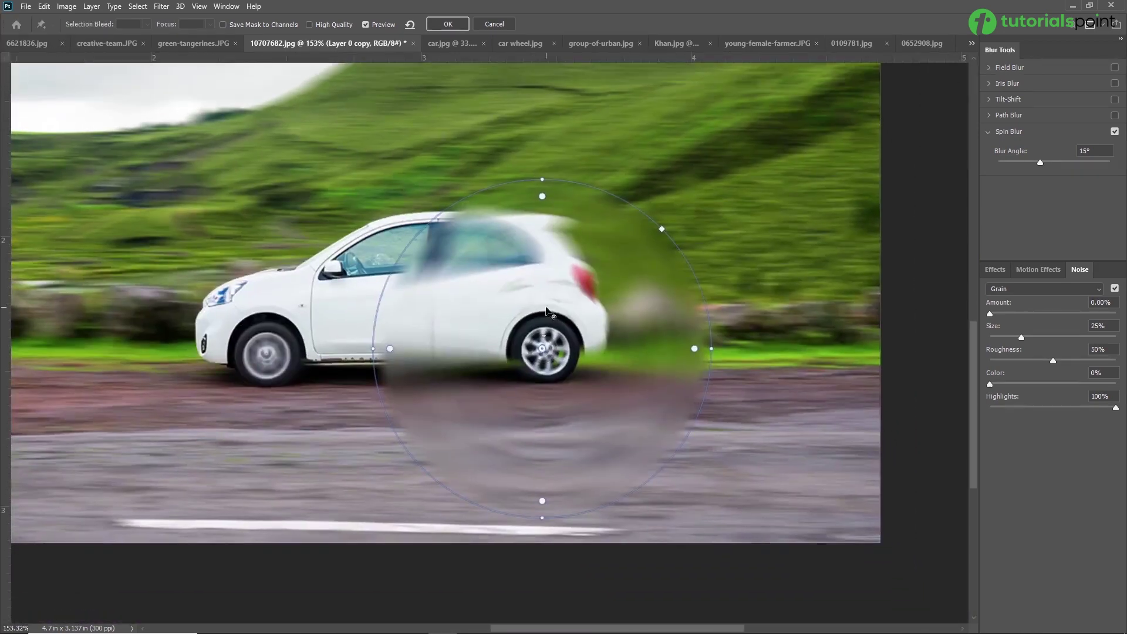
# Fit the spin ellipse to the rear tyre and apply a blur angle of about 67°
pyautogui.scroll(3, 558, 404)
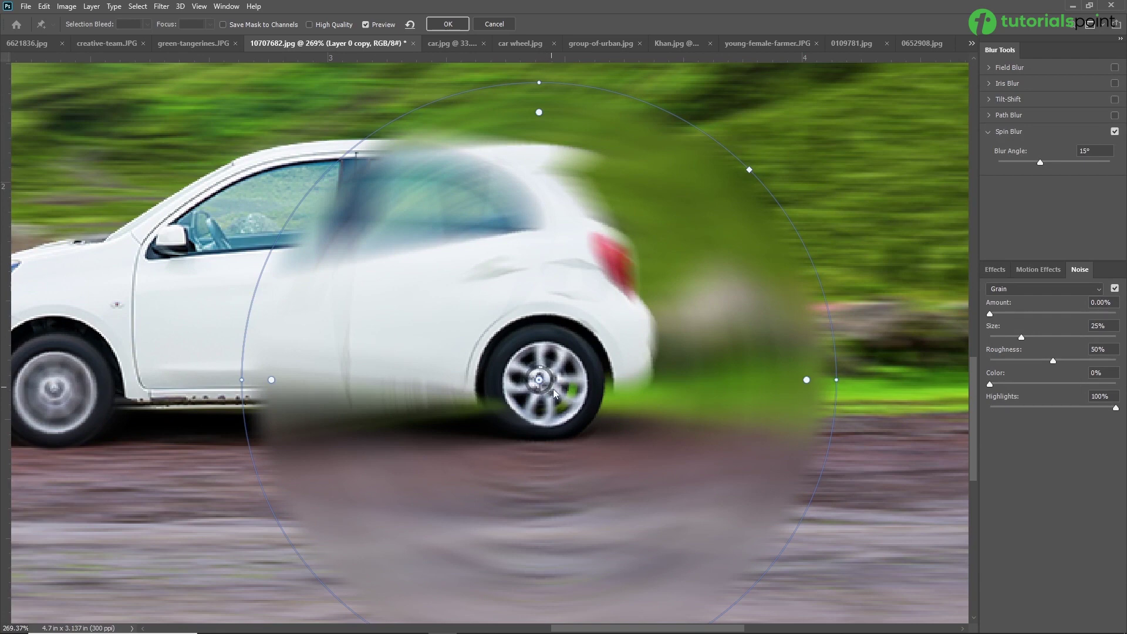
pyautogui.moveTo(541, 381); pyautogui.dragTo(544, 382)
pyautogui.moveTo(841, 384); pyautogui.dragTo(604, 397)
pyautogui.moveTo(594, 114); pyautogui.dragTo(545, 337)
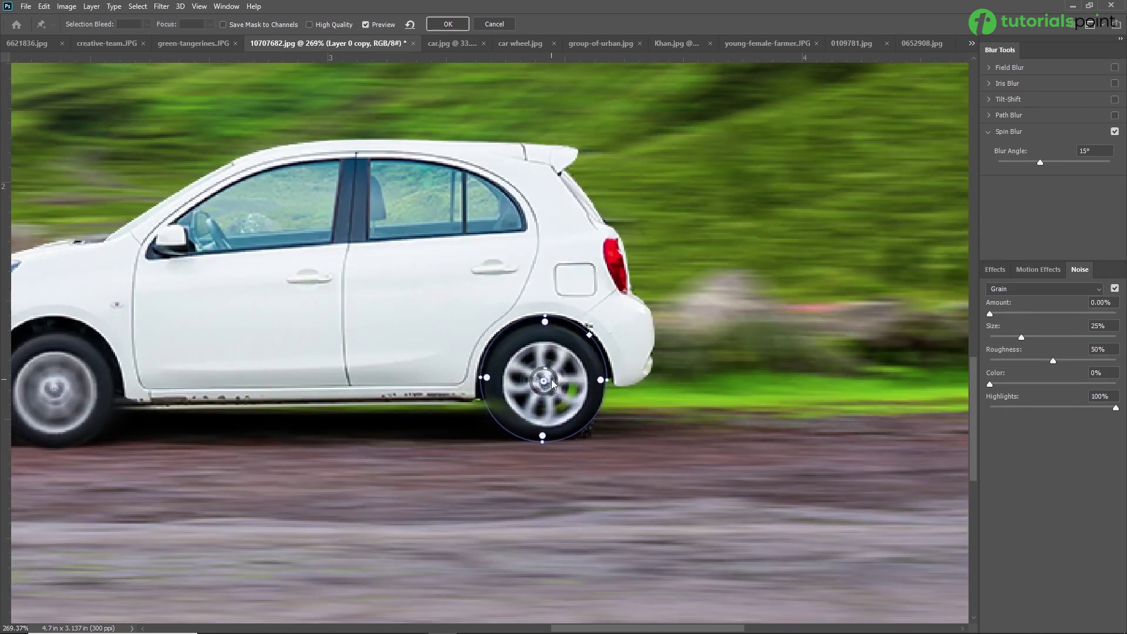
pyautogui.moveTo(551, 384); pyautogui.dragTo(558, 380)
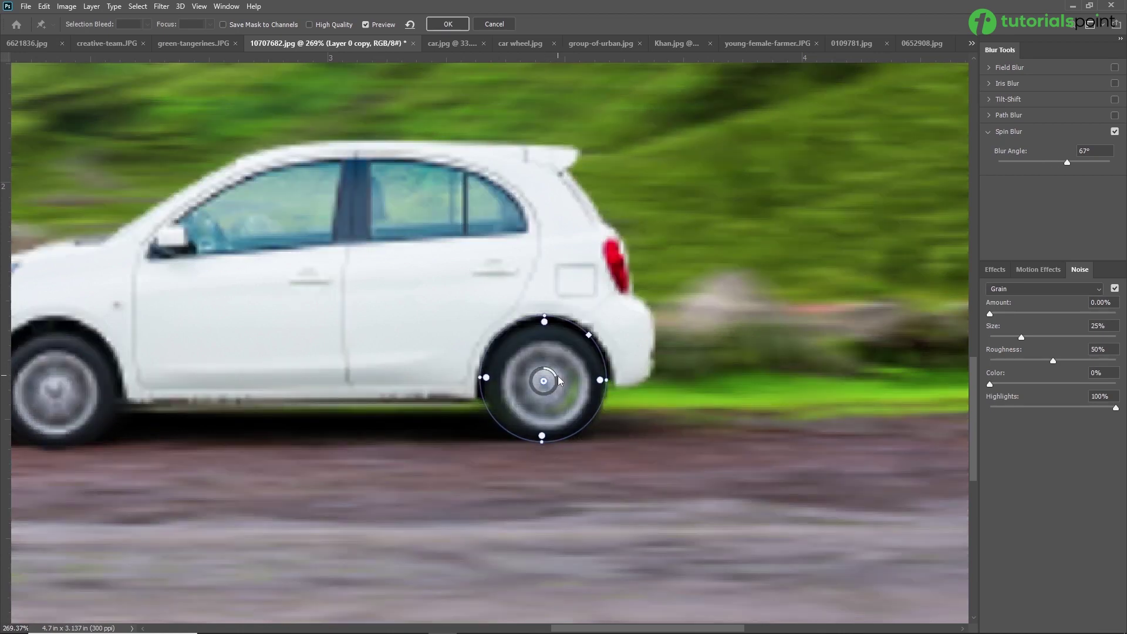
pyautogui.click(464, 27)
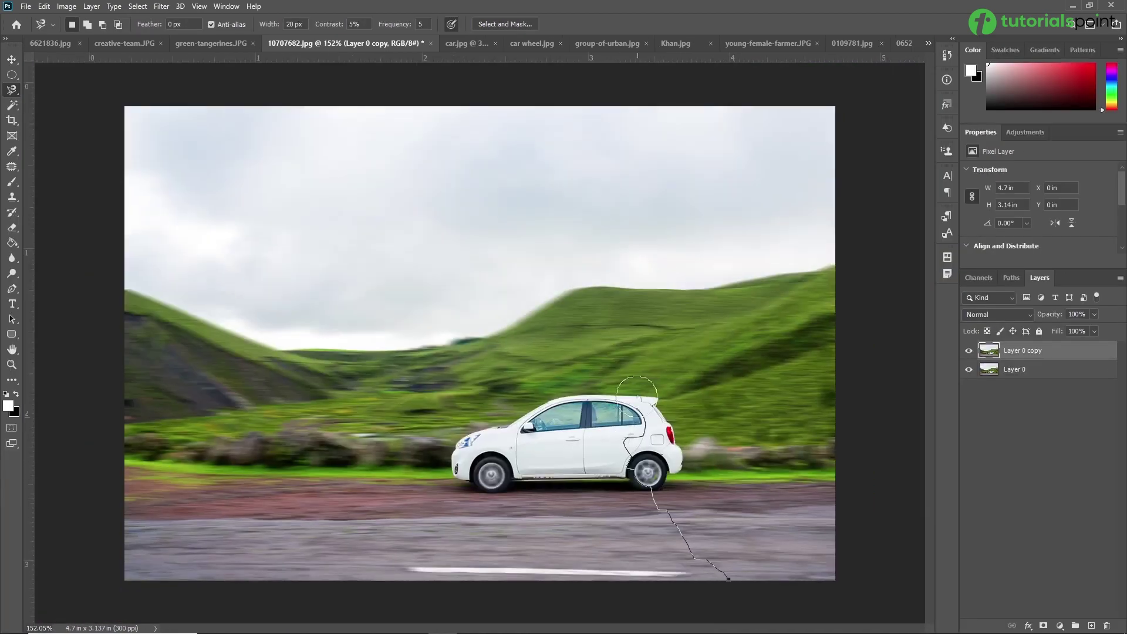
# Discard the stray lasso path and compare the blurred car scene with the original by toggling Layer 0 copy's visibility
pyautogui.press('Escape')
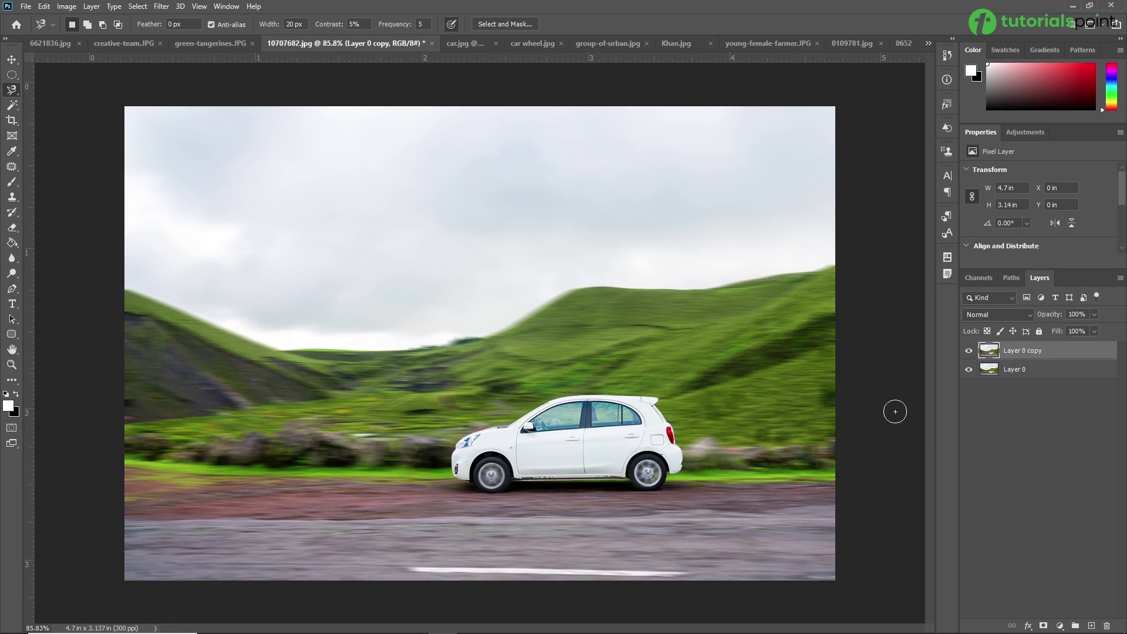
pyautogui.click(969, 351)
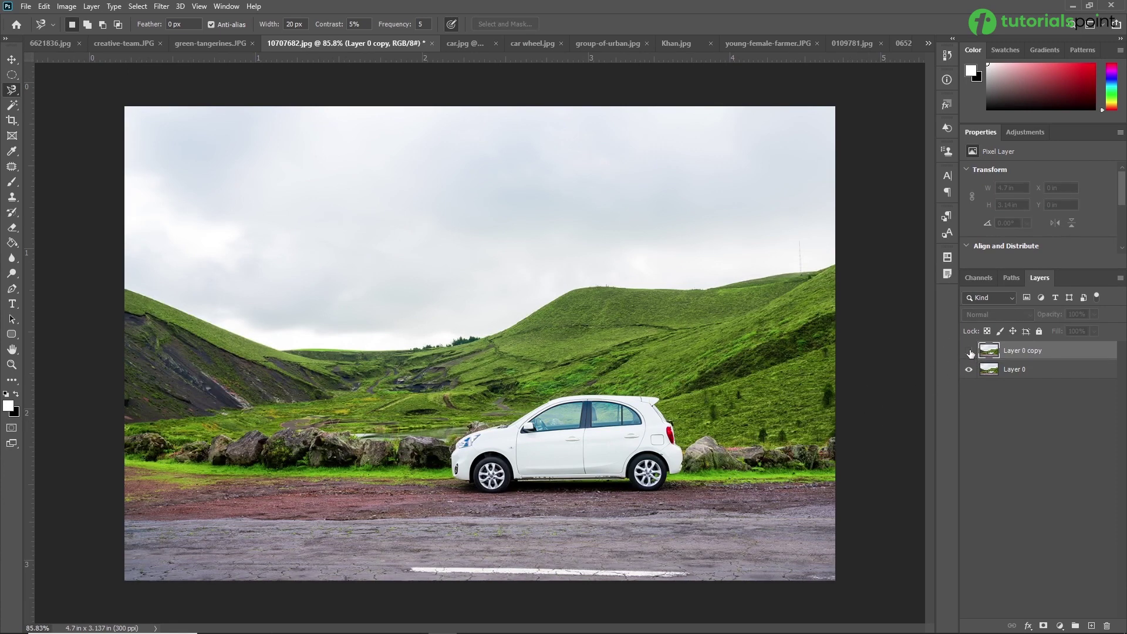
pyautogui.click(969, 351)
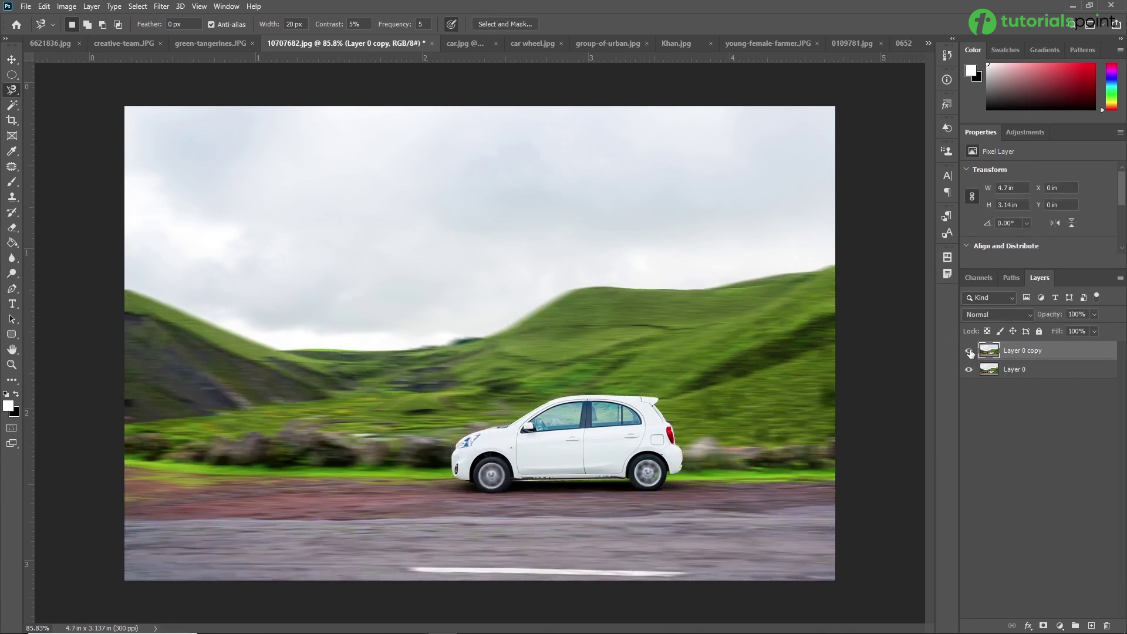